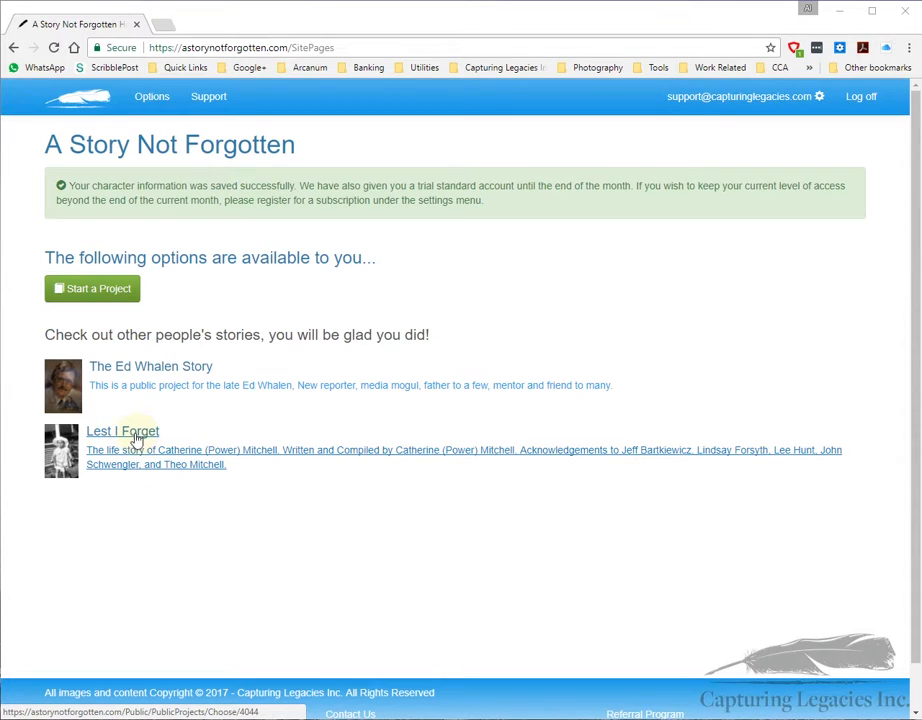
{"action": "left_click", "coordinate": [131, 437]}
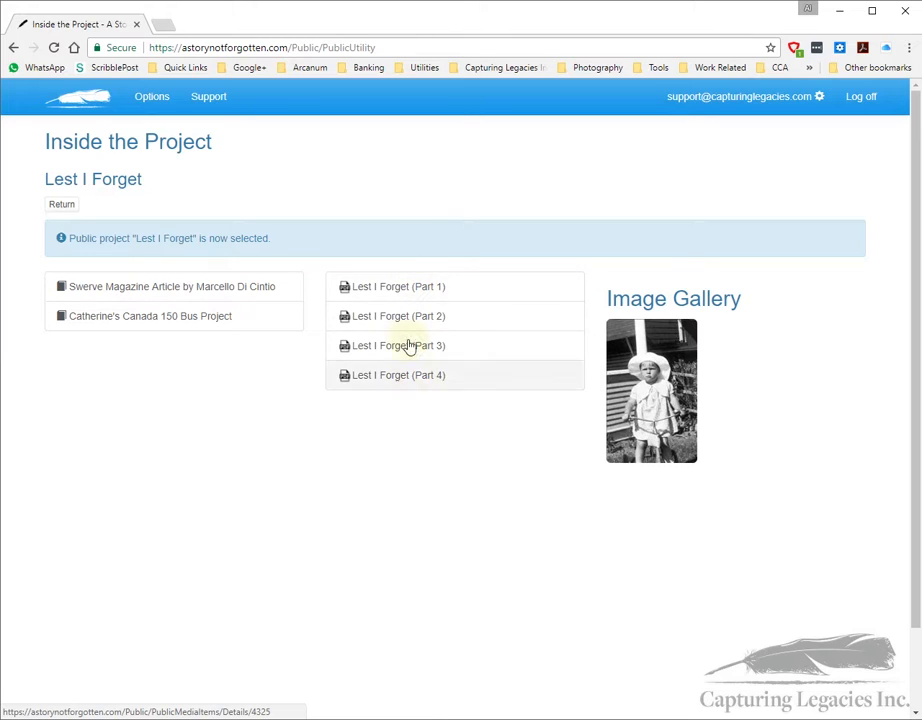
{"action": "left_click", "coordinate": [402, 288]}
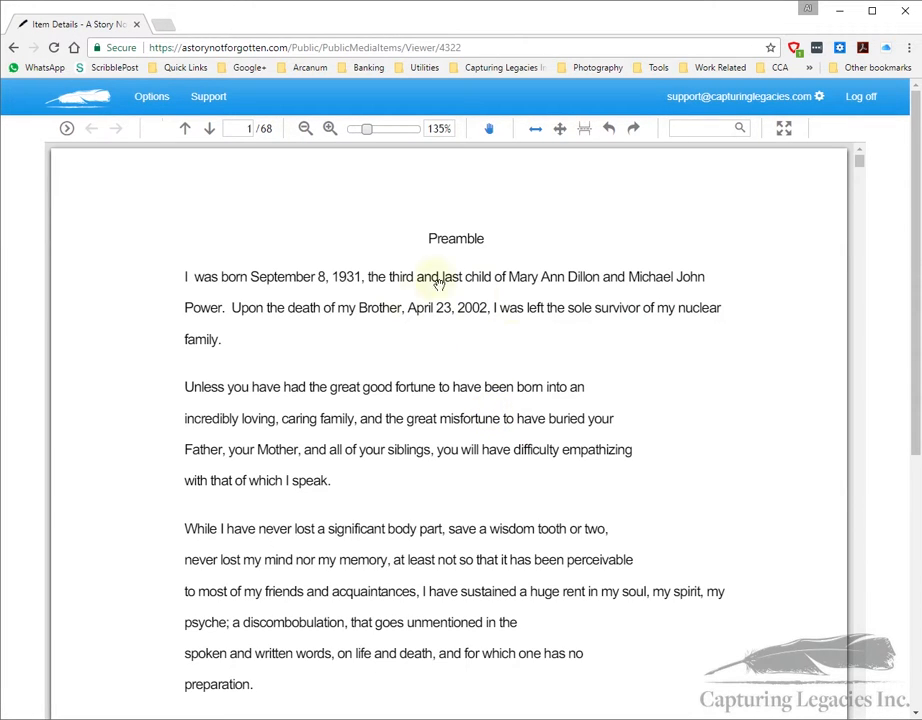
{"action": "scroll", "coordinate": [510, 440], "scroll_direction": "down", "scroll_amount": 9}
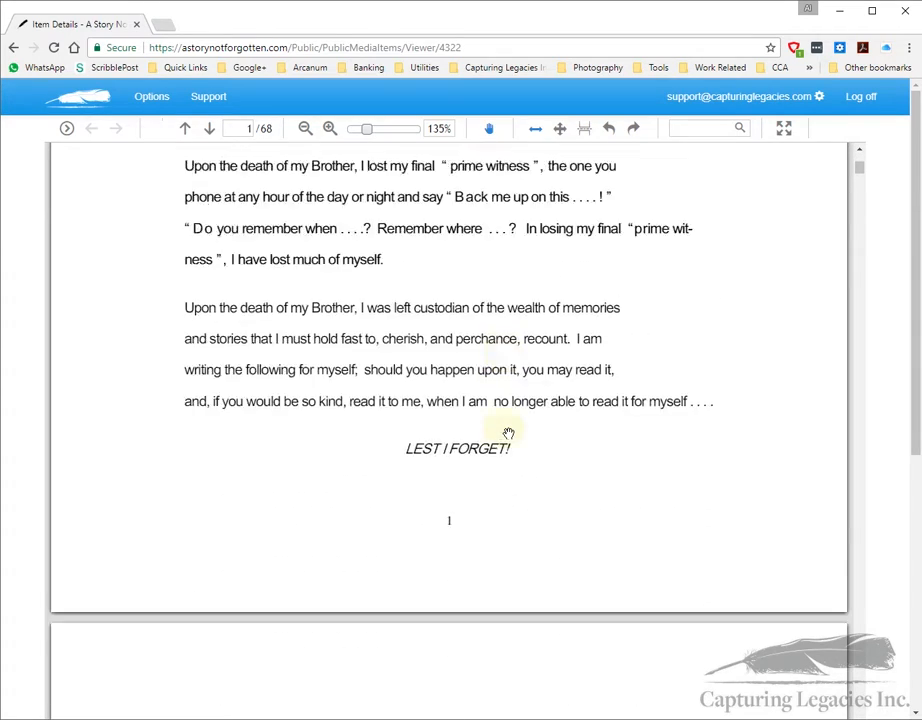
{"action": "scroll", "coordinate": [514, 428], "scroll_direction": "down", "scroll_amount": 12}
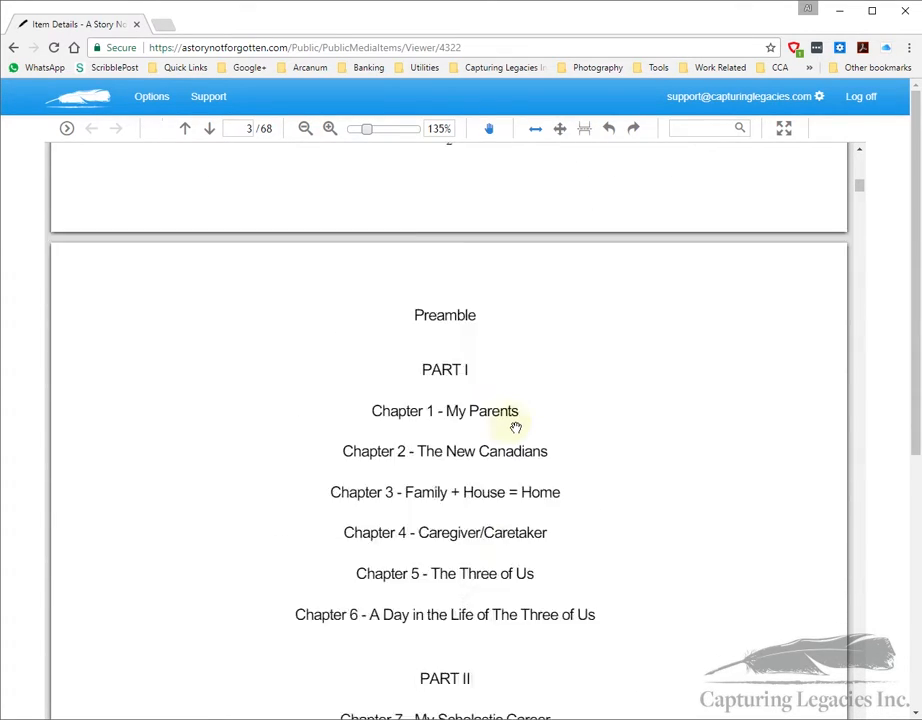
{"action": "scroll", "coordinate": [514, 426], "scroll_direction": "down", "scroll_amount": 12}
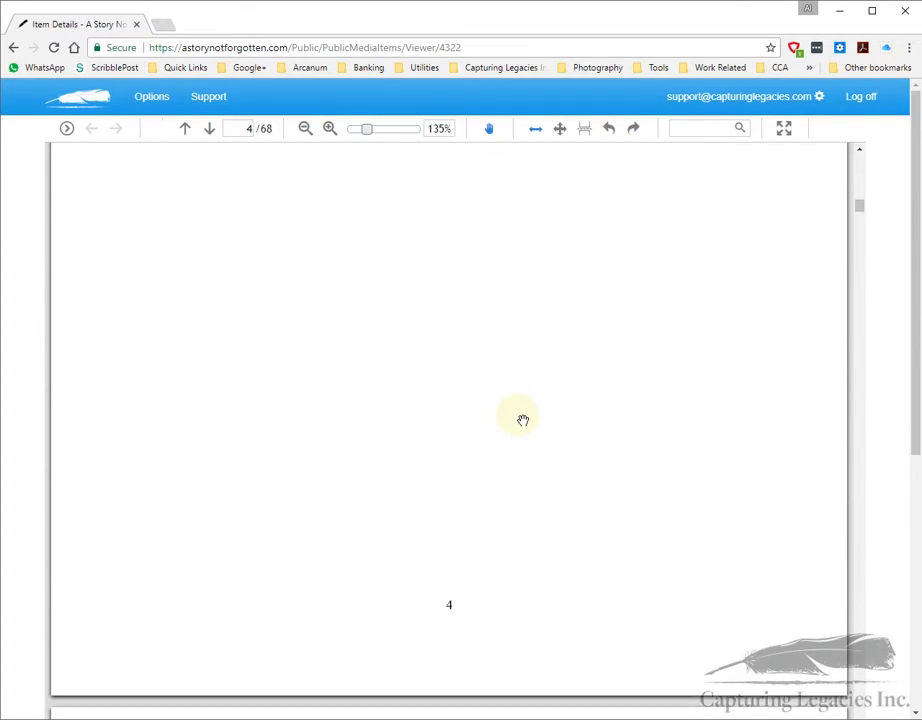
{"action": "scroll", "coordinate": [522, 421], "scroll_direction": "down", "scroll_amount": 12}
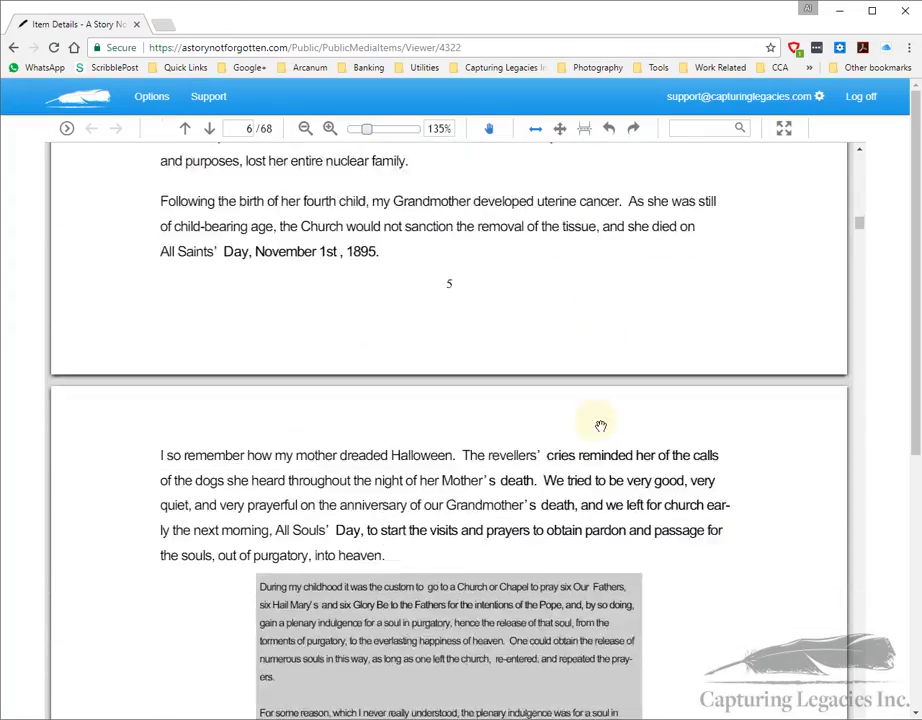
{"action": "scroll", "coordinate": [600, 426], "scroll_direction": "down", "scroll_amount": 12}
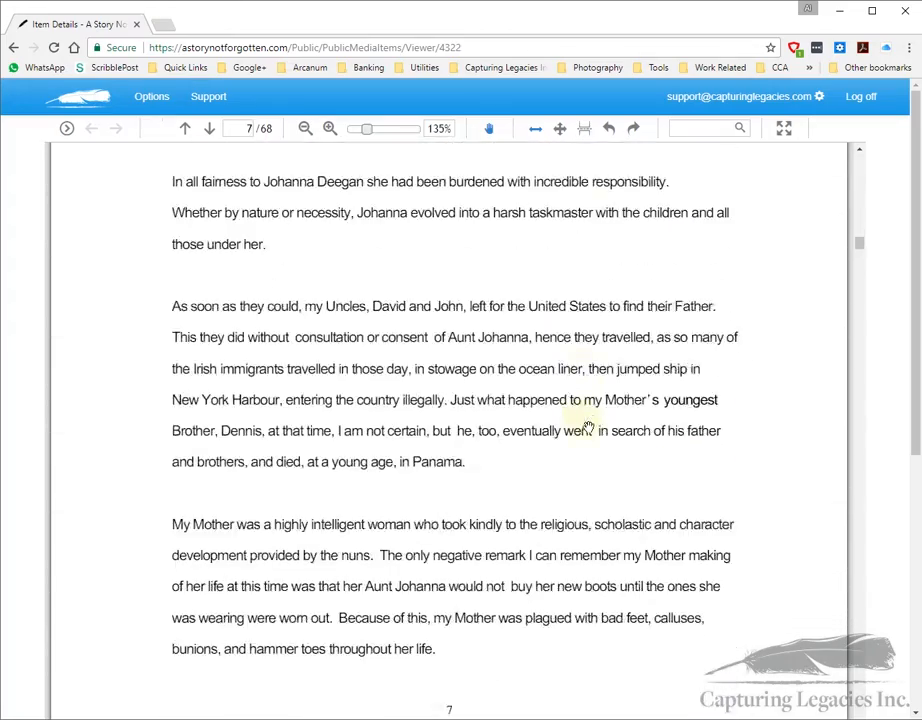
{"action": "scroll", "coordinate": [590, 424], "scroll_direction": "down", "scroll_amount": 5}
{"action": "scroll", "coordinate": [590, 420], "scroll_direction": "down", "scroll_amount": 7}
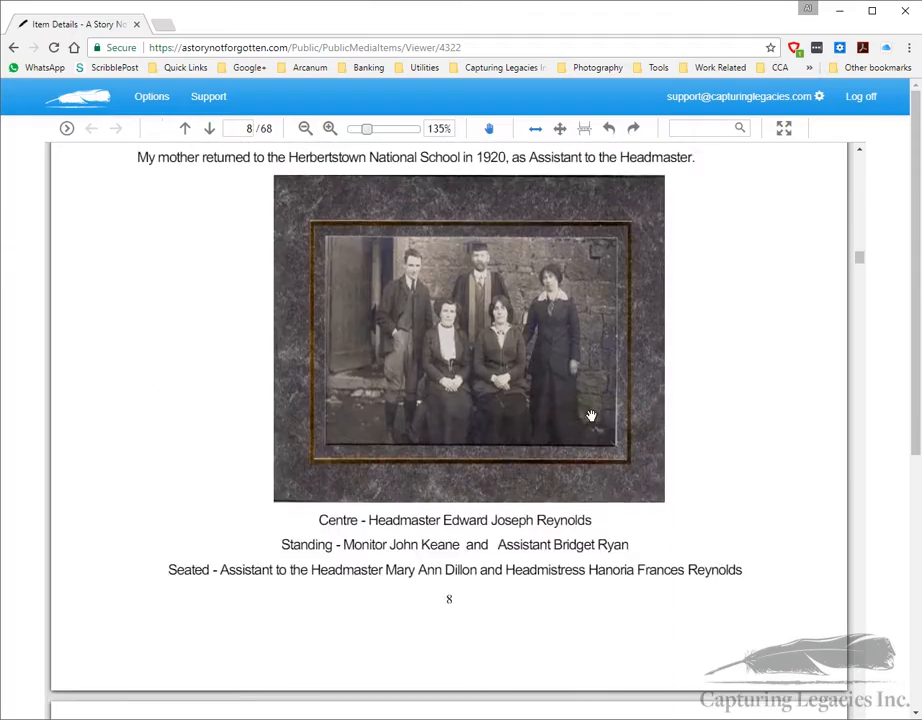
{"action": "scroll", "coordinate": [591, 408], "scroll_direction": "down", "scroll_amount": 12}
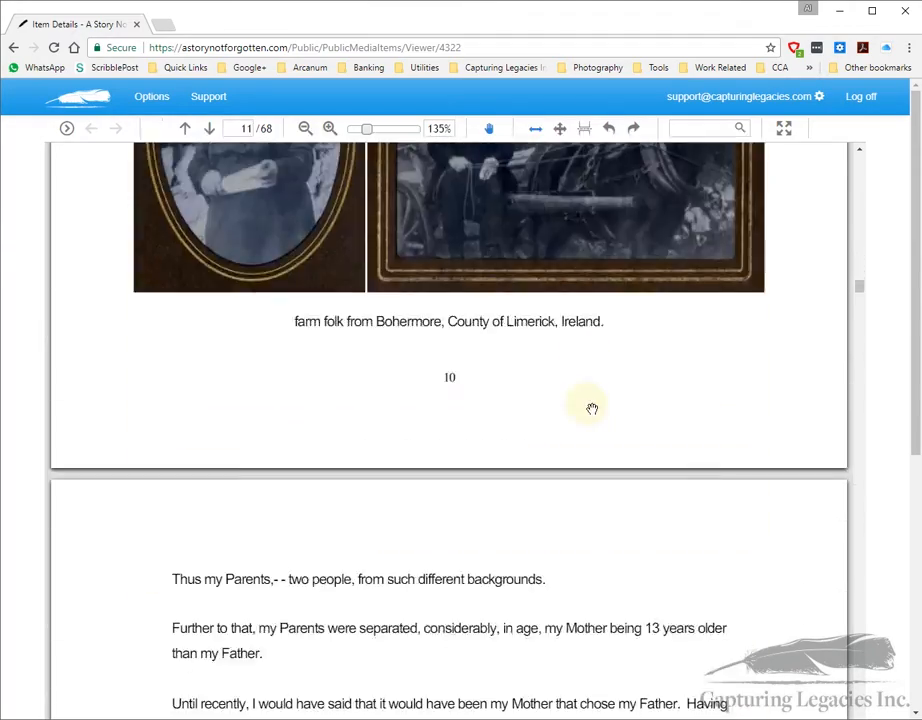
{"action": "scroll", "coordinate": [590, 407], "scroll_direction": "down", "scroll_amount": 4}
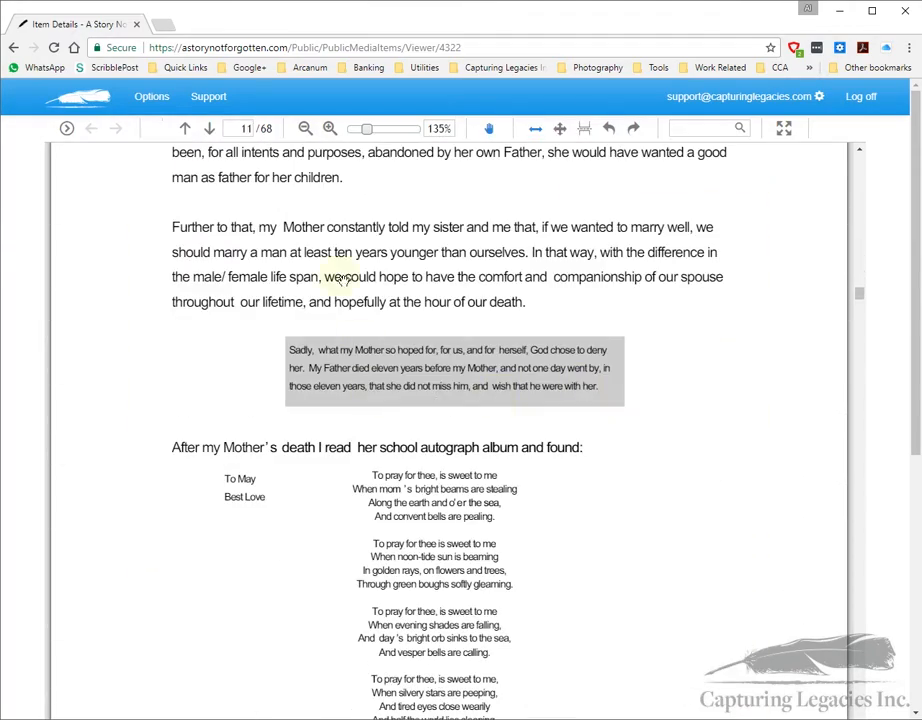
{"action": "left_click", "coordinate": [14, 48]}
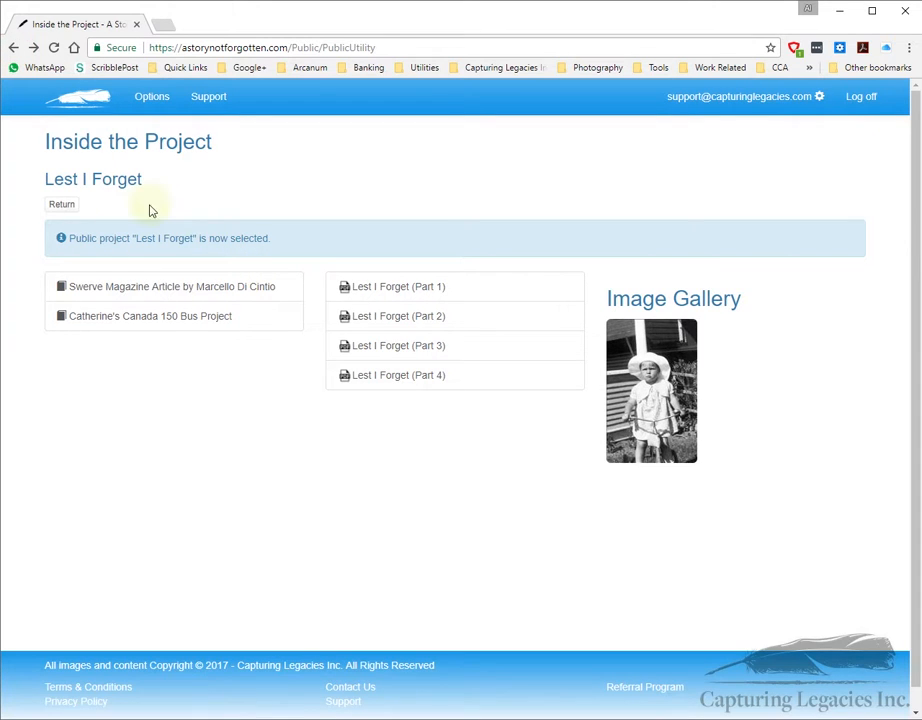
{"action": "left_click", "coordinate": [64, 205]}
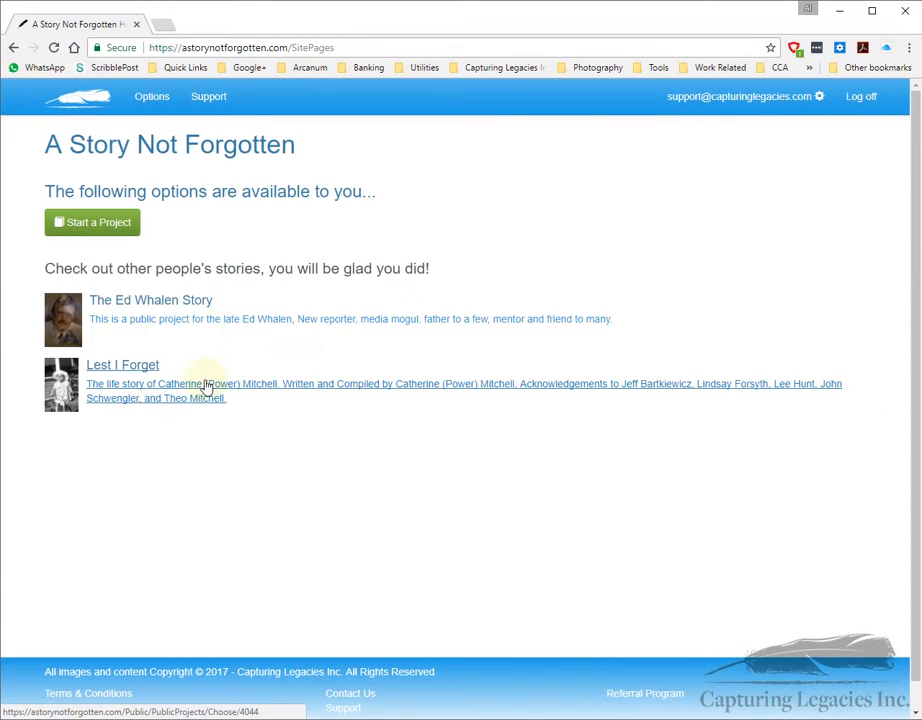
{"action": "left_click", "coordinate": [90, 230]}
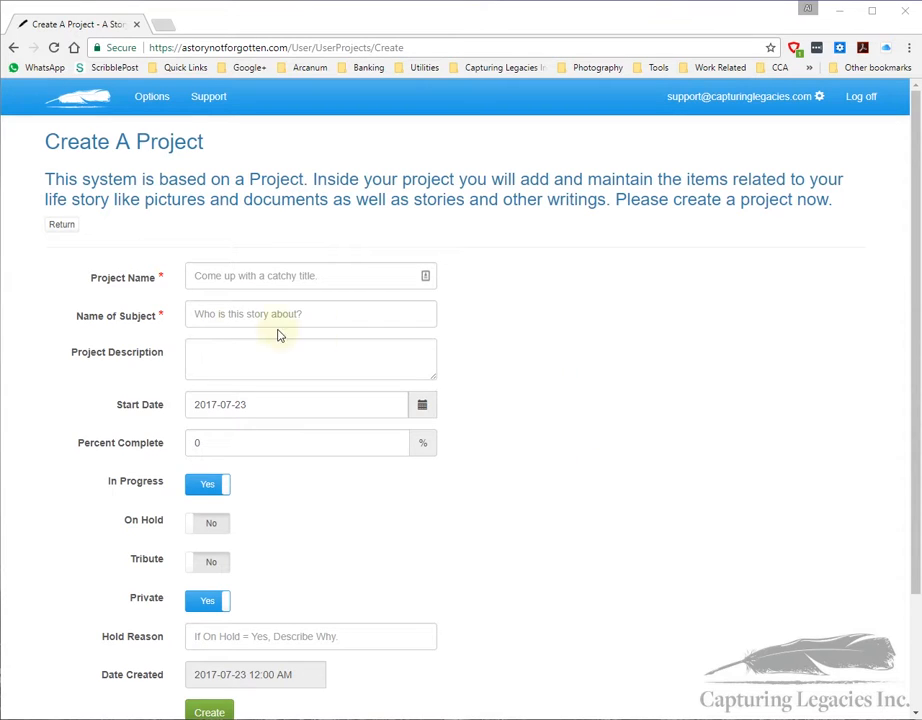
Step: Fill in project name 'Something About My Life', the subject's full name, and a short description
{"action": "left_click", "coordinate": [237, 276]}
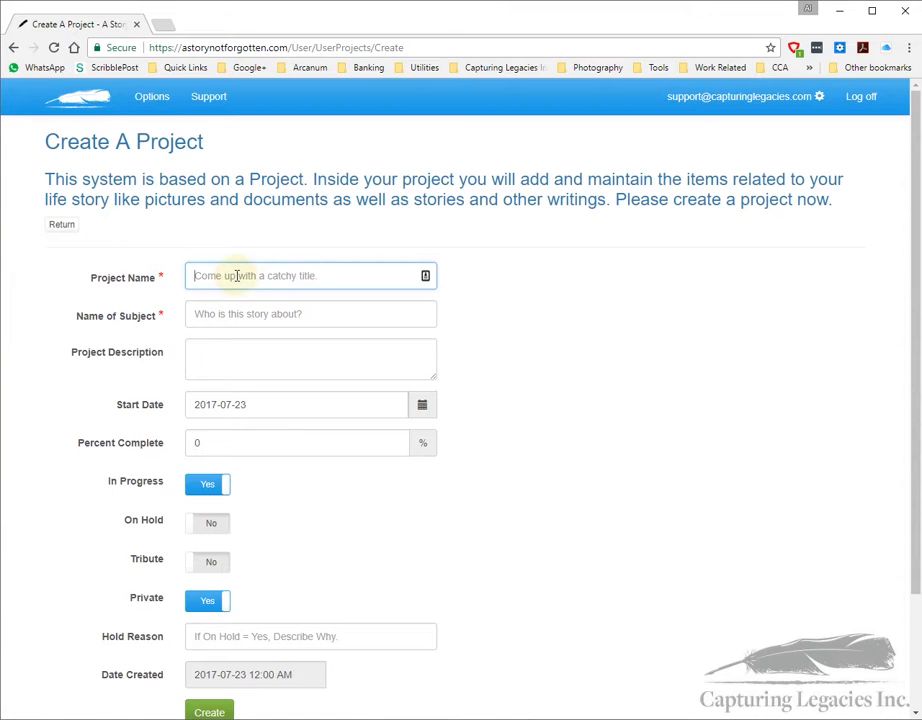
{"action": "right_click", "coordinate": [235, 276]}
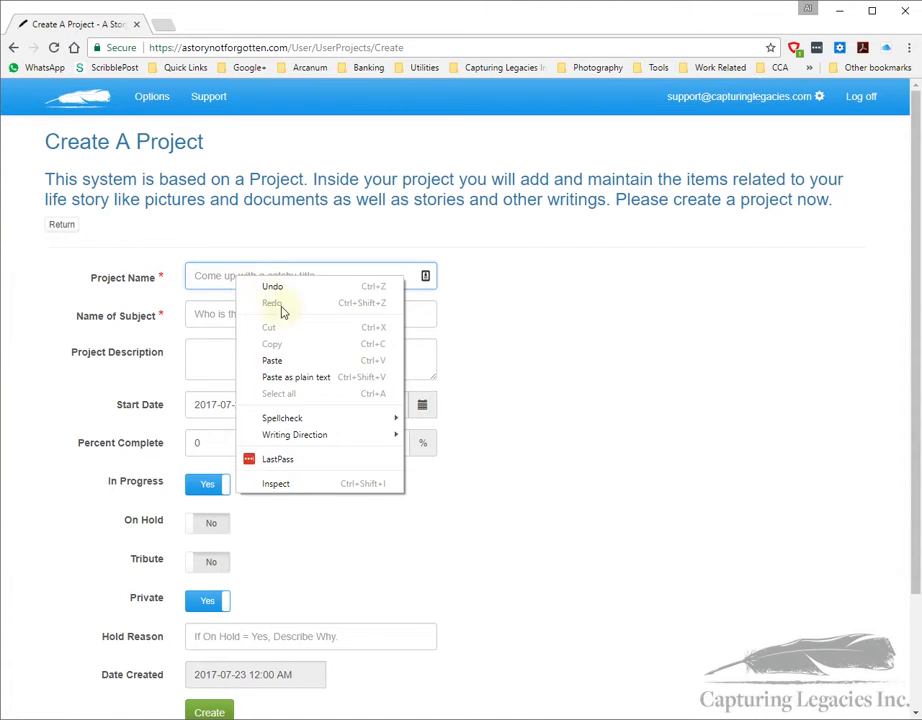
{"action": "left_click", "coordinate": [255, 357]}
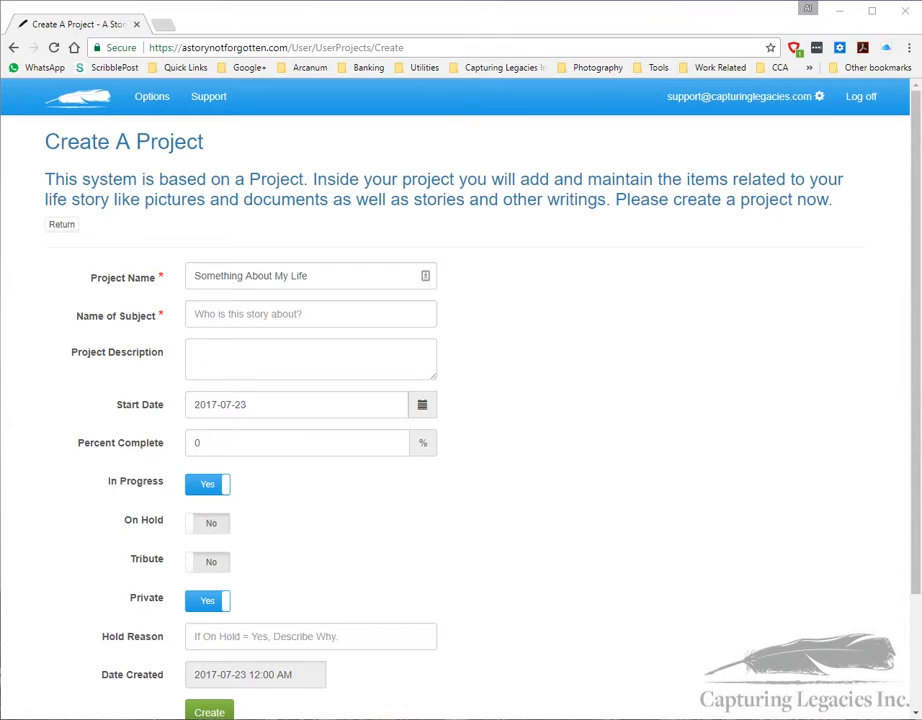
{"action": "left_click", "coordinate": [239, 315]}
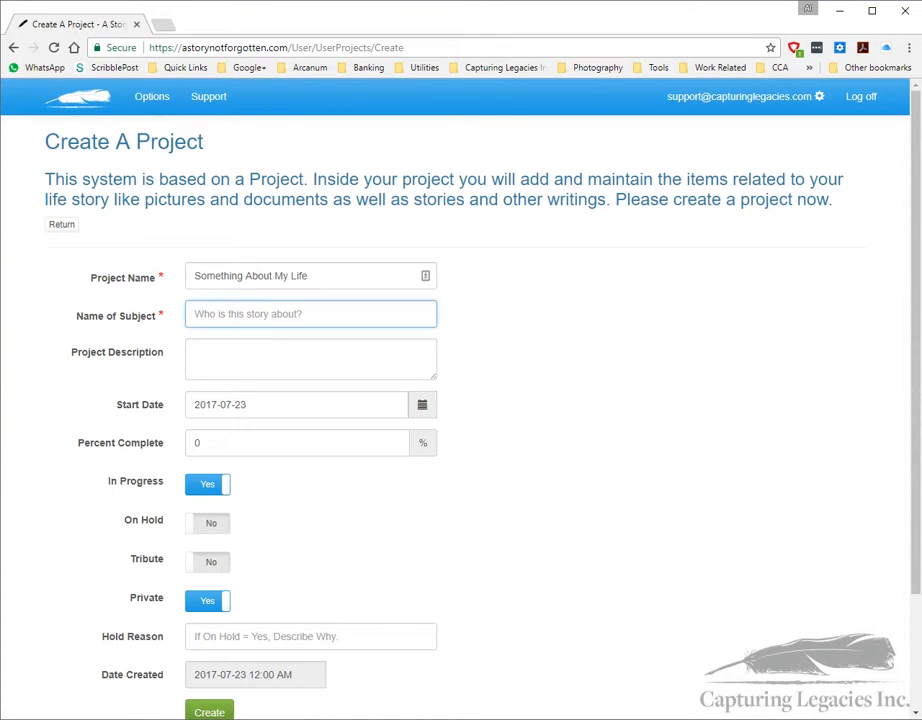
{"action": "type", "text": "Herbert Gerblebottom"}
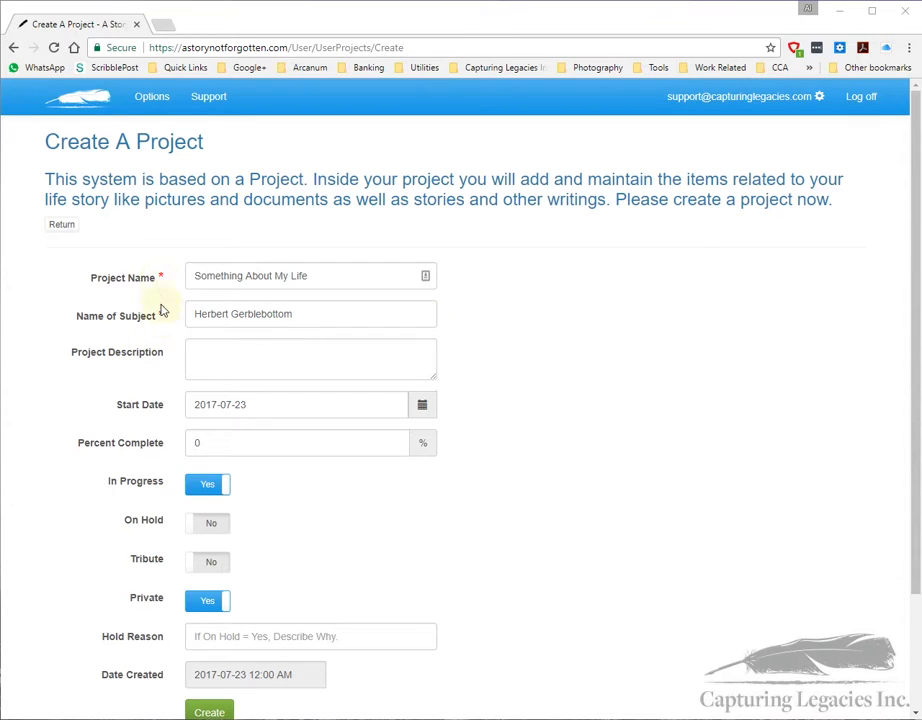
{"action": "left_click", "coordinate": [204, 352]}
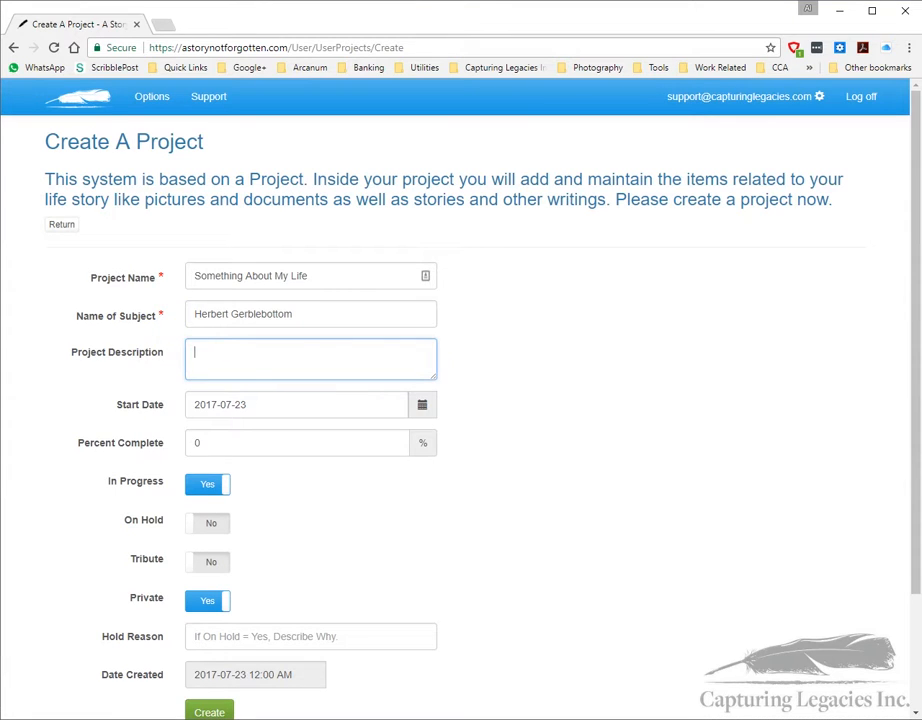
{"action": "type", "text": "I hope this project will allow me to gather my thoughts and memories about my life."}
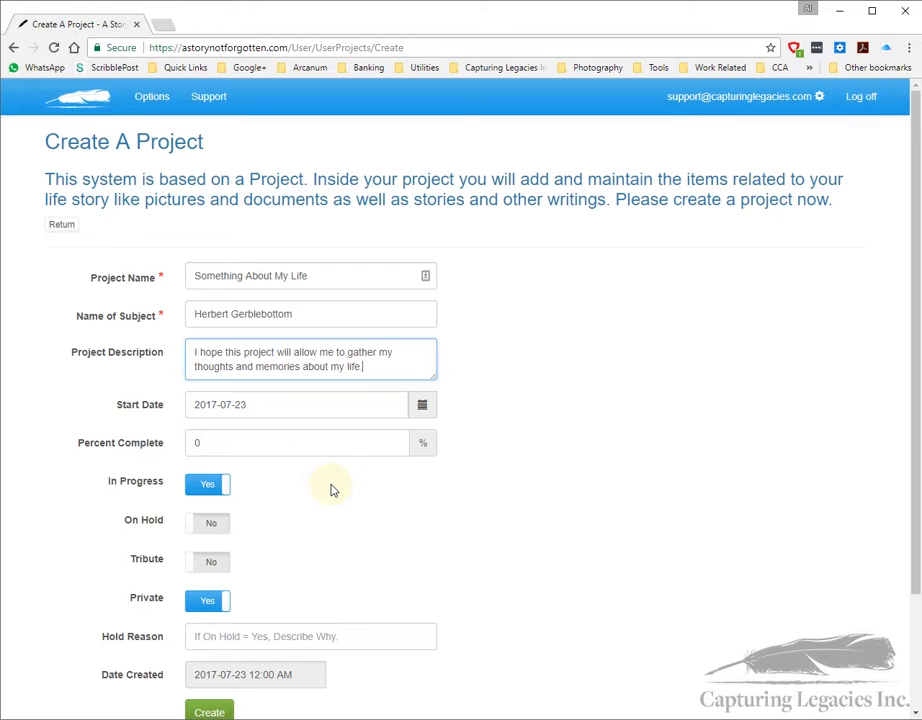
Step: Keep the 2017-07-23 start date and create the Something About My Life project
{"action": "left_click", "coordinate": [422, 404]}
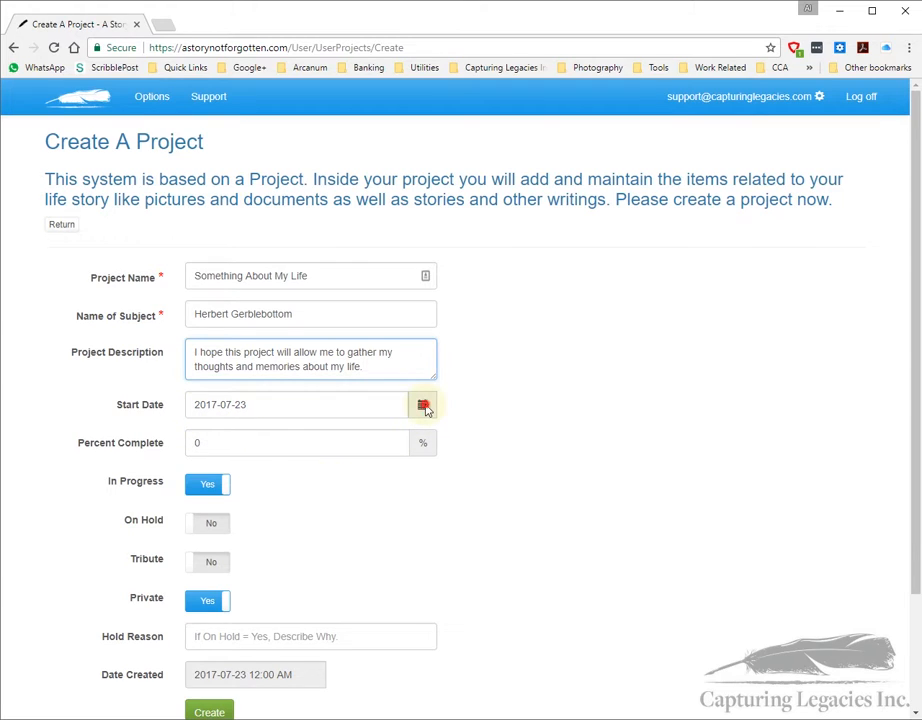
{"action": "left_click", "coordinate": [508, 518]}
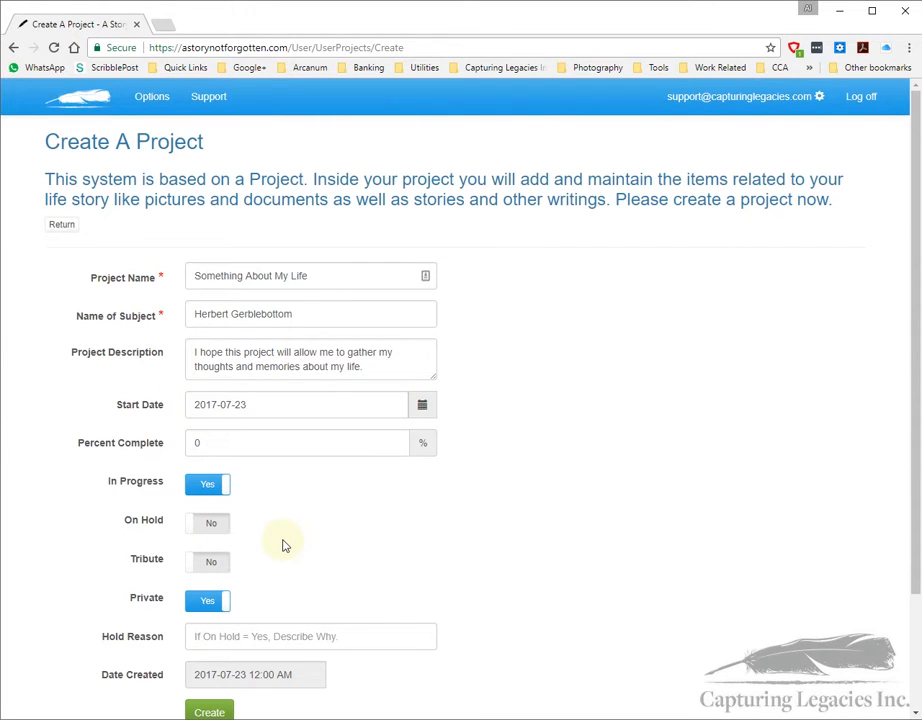
{"action": "scroll", "coordinate": [274, 482], "scroll_direction": "down", "scroll_amount": 2}
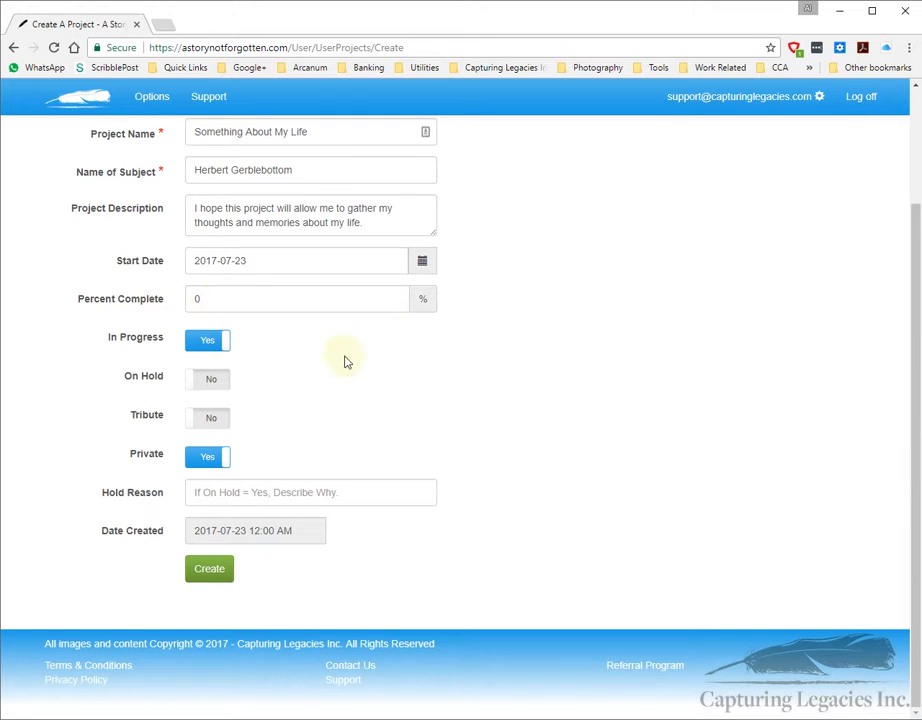
{"action": "scroll", "coordinate": [391, 401], "scroll_direction": "up", "scroll_amount": 2}
{"action": "scroll", "coordinate": [383, 436], "scroll_direction": "down", "scroll_amount": 1}
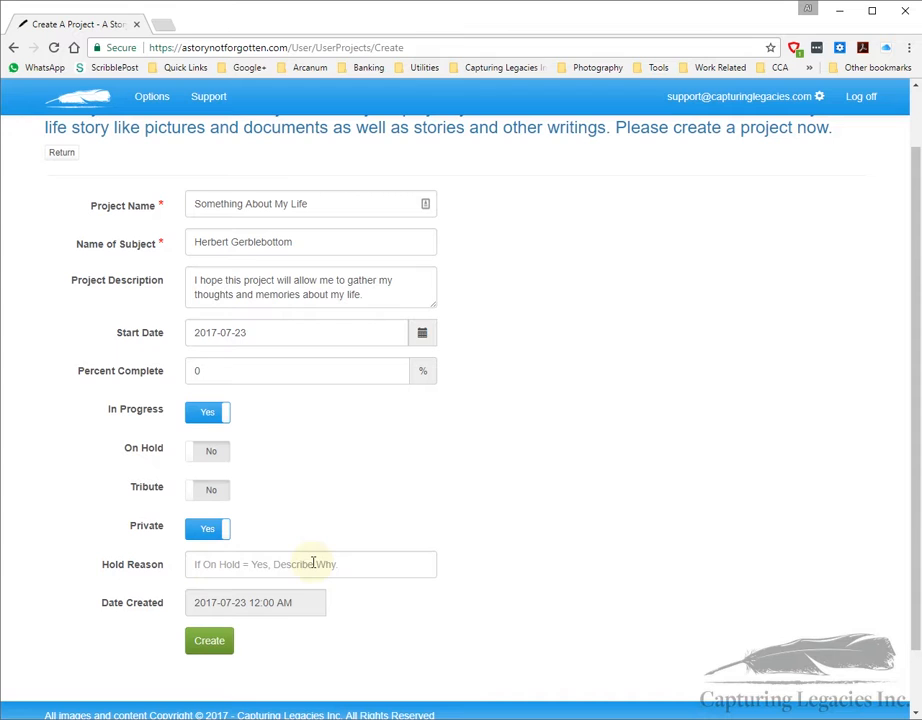
{"action": "left_click", "coordinate": [210, 648]}
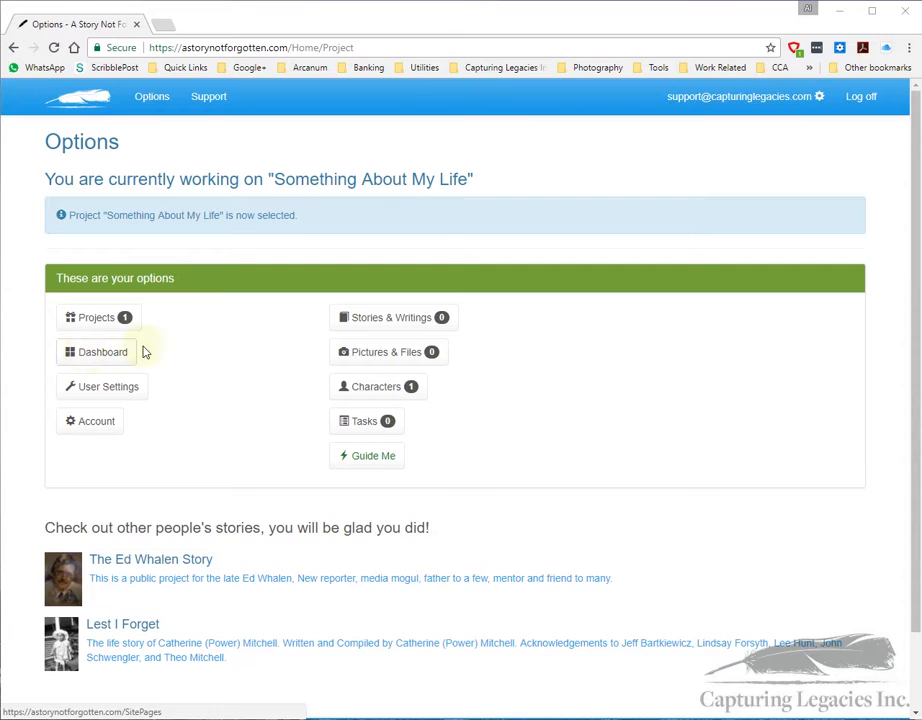
Step: In User Settings, toggle Show Last Update Fields to Yes and back to No, then return to Options
{"action": "left_click", "coordinate": [80, 387]}
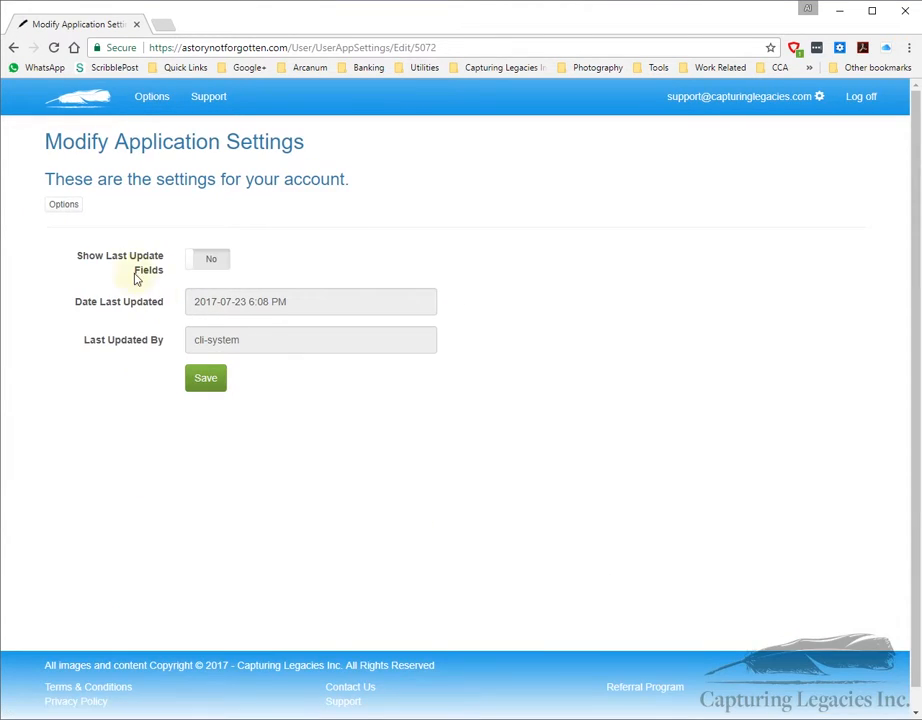
{"action": "left_click", "coordinate": [212, 259]}
{"action": "left_click", "coordinate": [212, 263]}
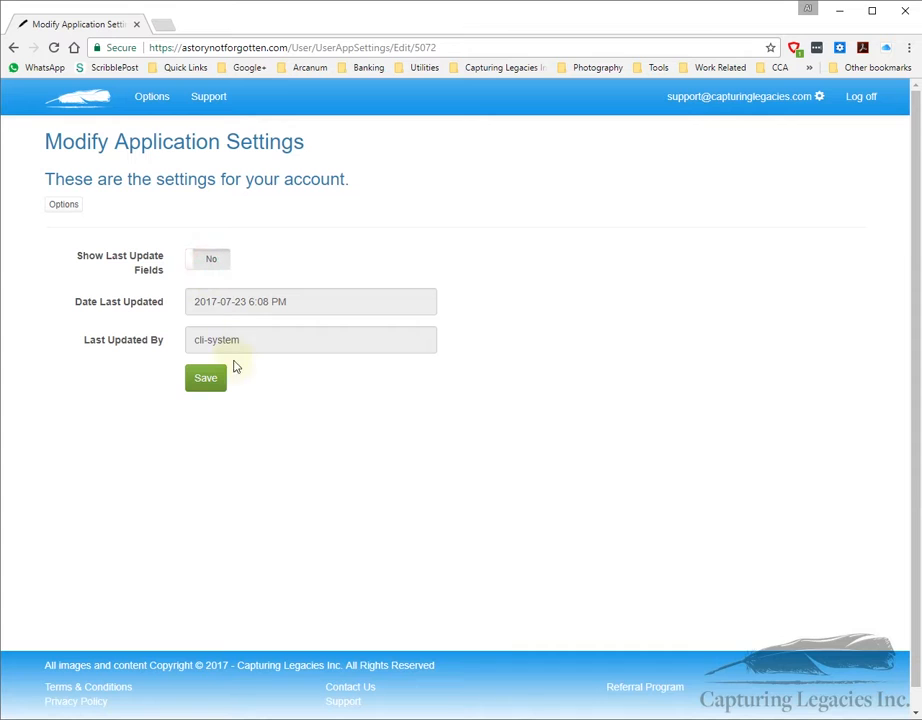
{"action": "left_click", "coordinate": [63, 206]}
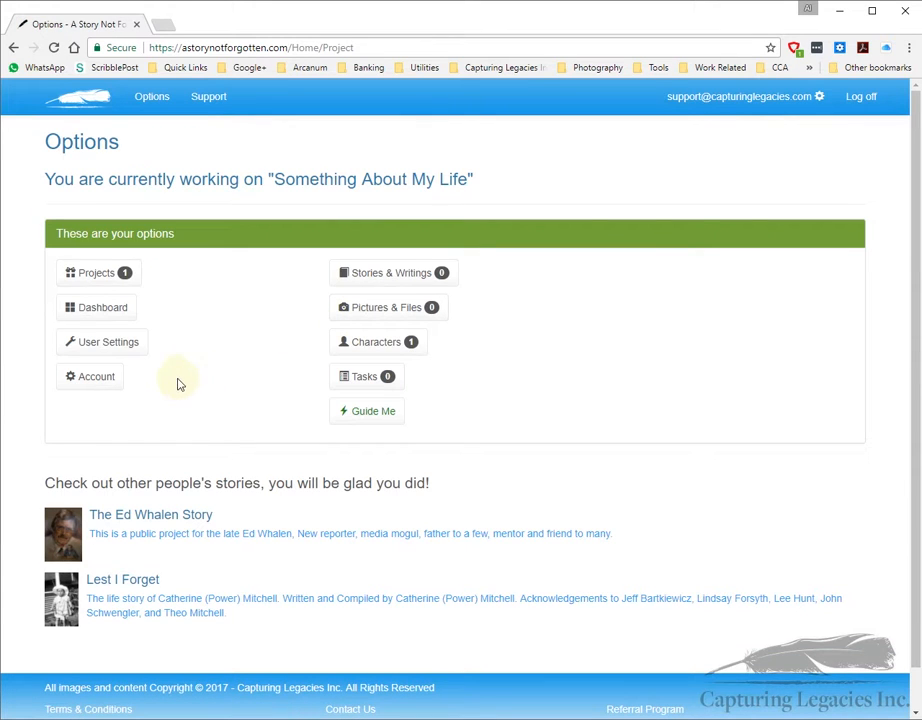
Step: Glance at account settings, then open the project's empty Pictures & Files list
{"action": "left_click", "coordinate": [97, 381]}
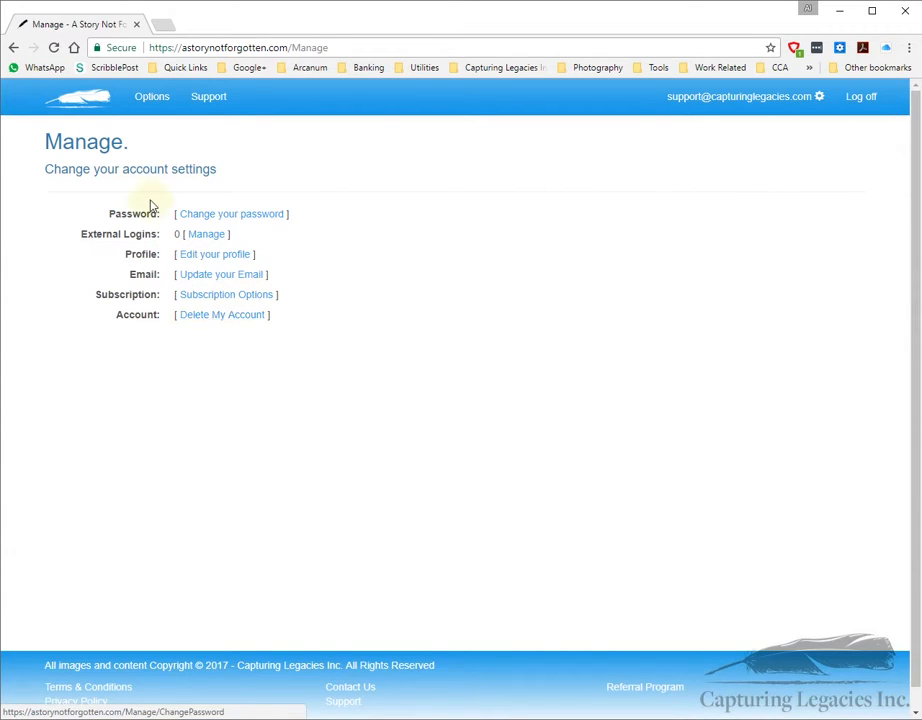
{"action": "left_click", "coordinate": [158, 100]}
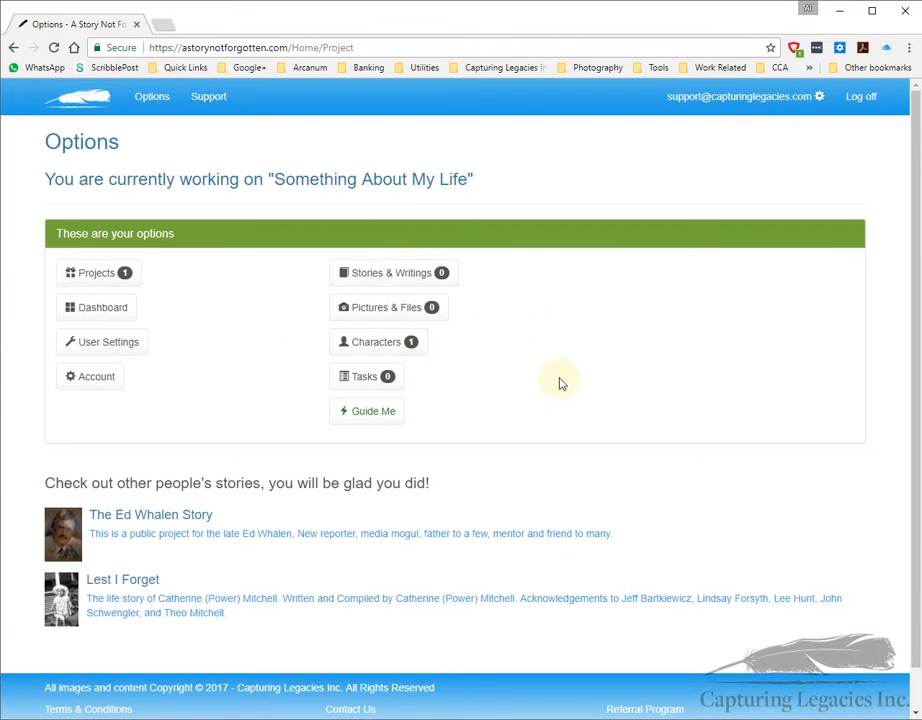
{"action": "left_click", "coordinate": [383, 308]}
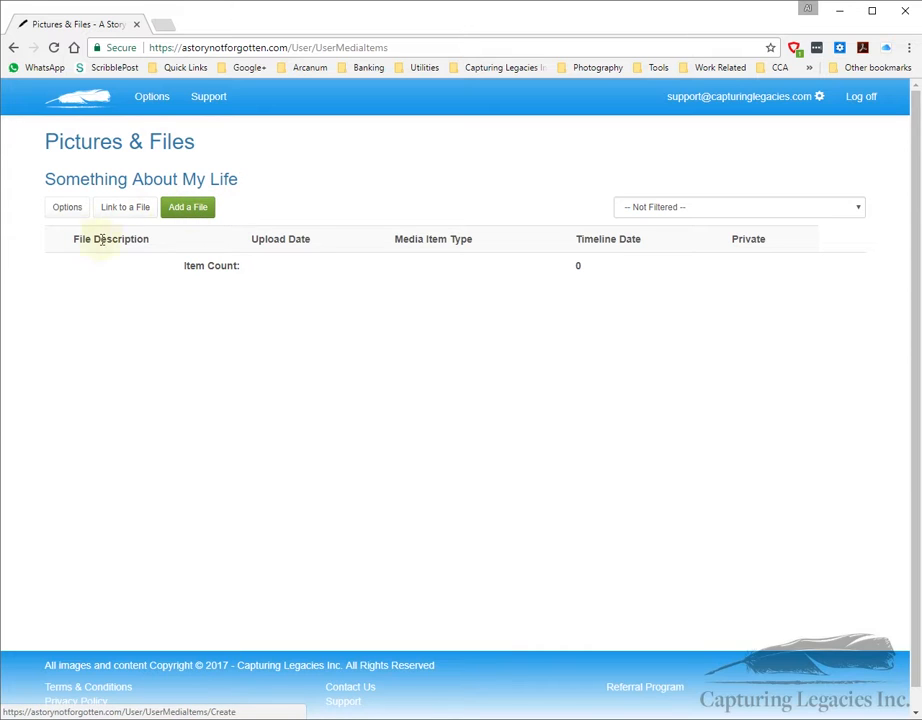
Step: Start a new file upload with the description 'Old Family Photos'
{"action": "left_click", "coordinate": [193, 209]}
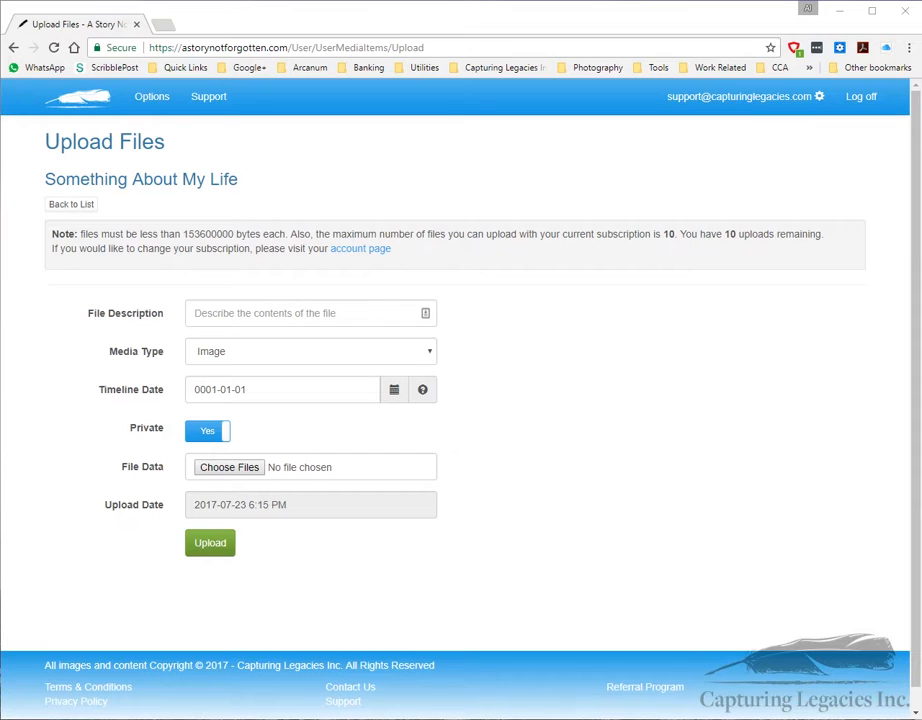
{"action": "left_click", "coordinate": [198, 312]}
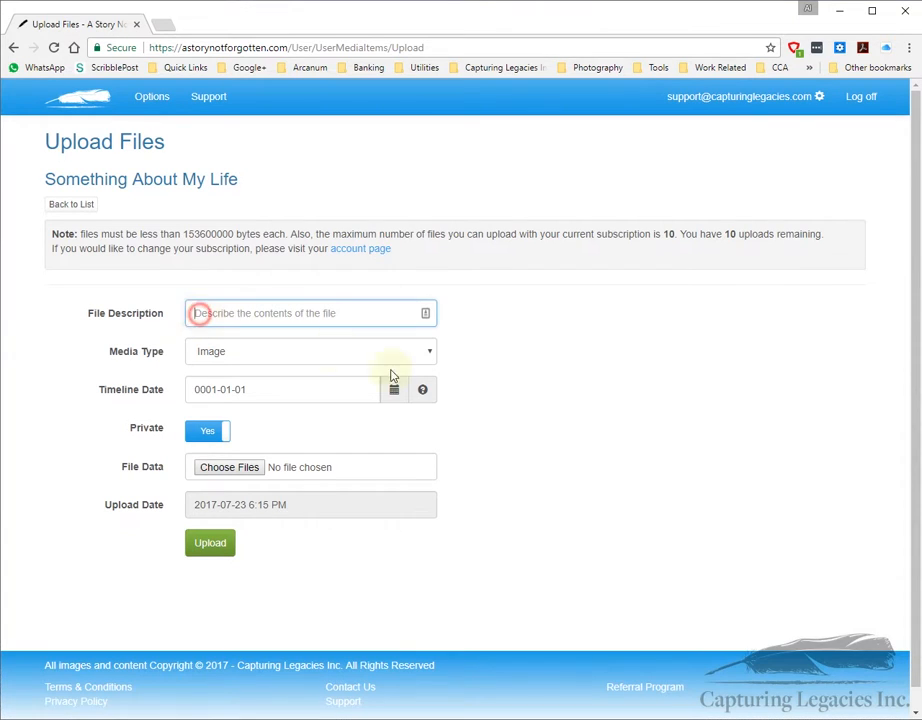
{"action": "type", "text": "Old Family Photos"}
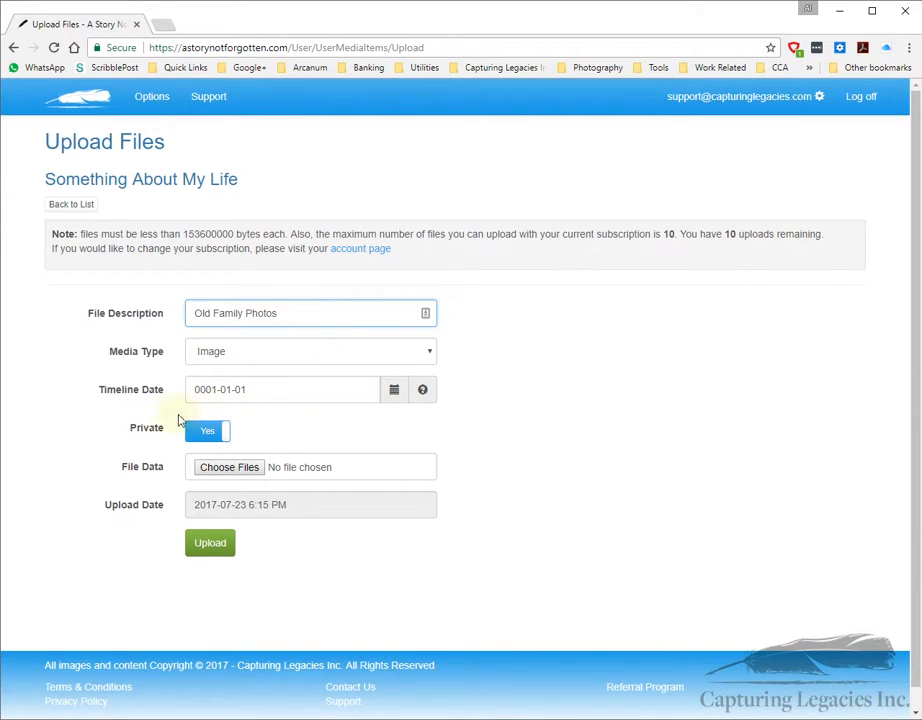
Step: Select all five JPGs in Desktop > Old Photos, from Family.jpg onward, and upload them
{"action": "left_click", "coordinate": [240, 467]}
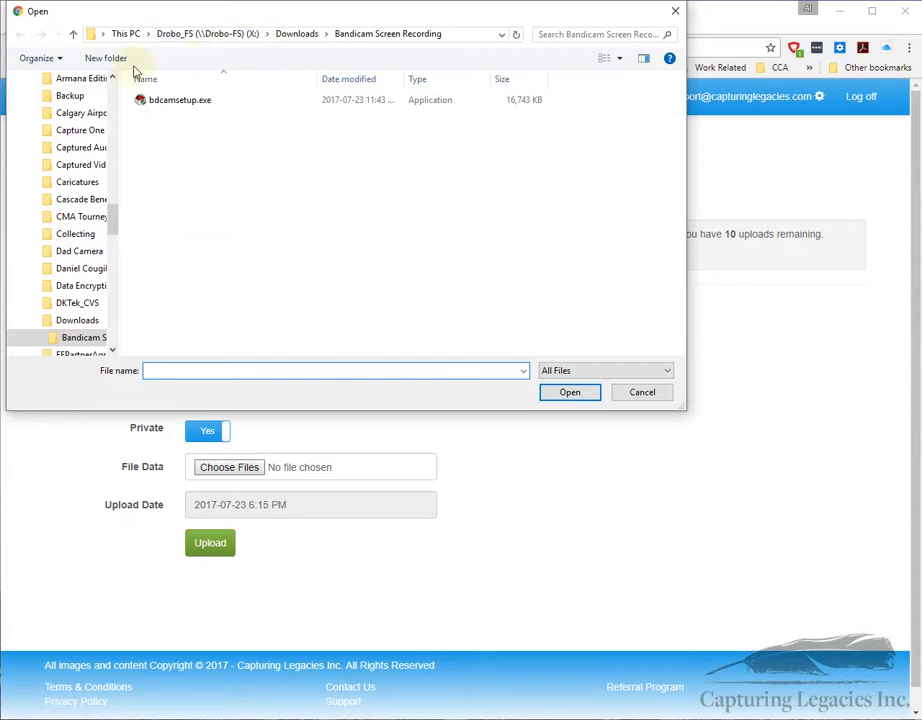
{"action": "left_click_drag", "start_coordinate": [117, 220], "coordinate": [121, 63]}
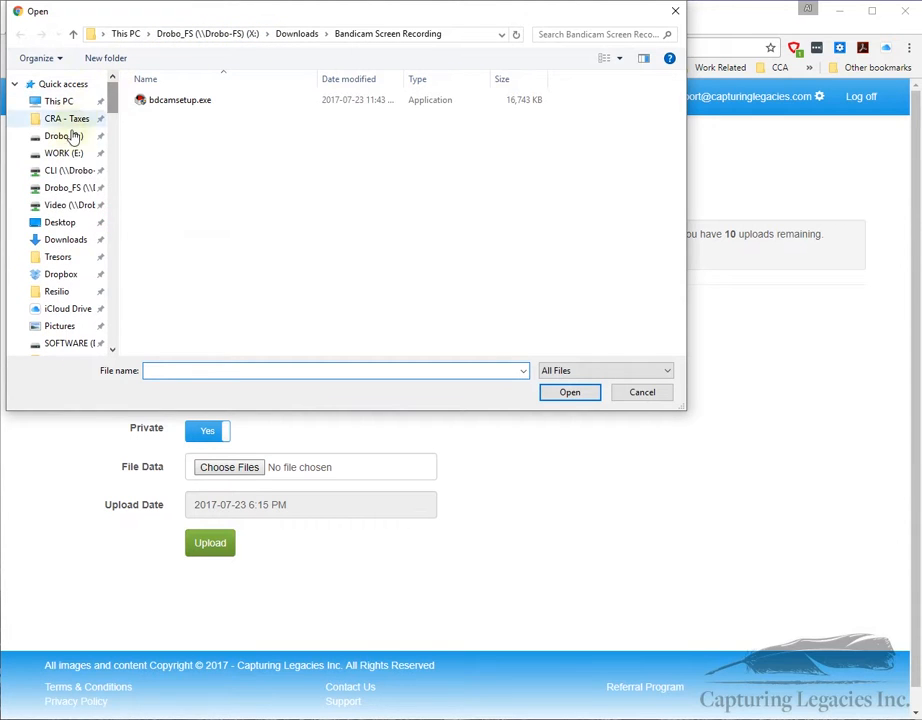
{"action": "left_click", "coordinate": [64, 226]}
{"action": "double_click", "coordinate": [172, 110]}
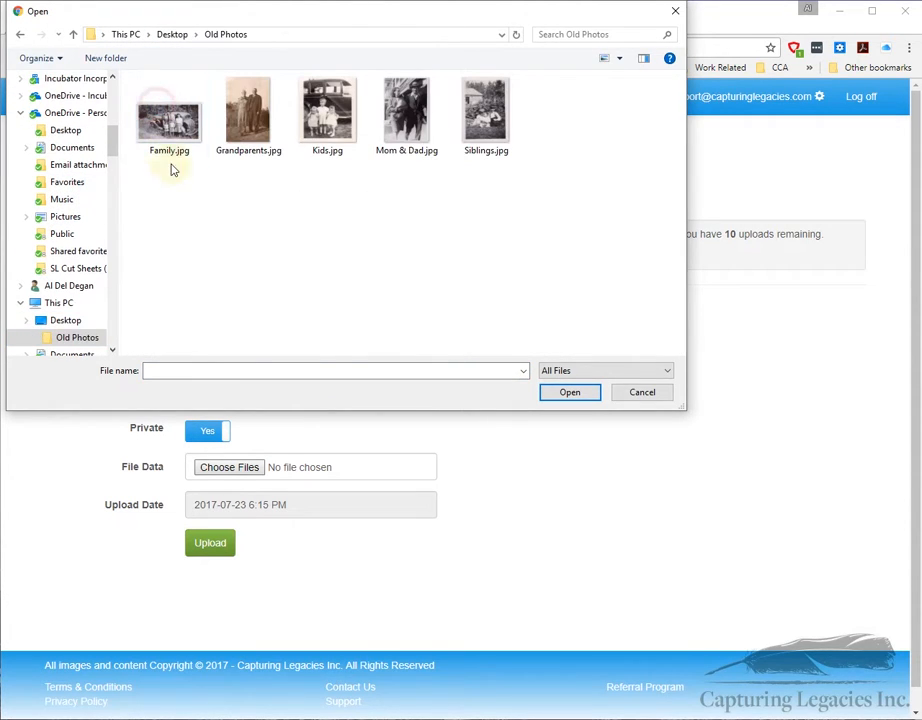
{"action": "left_click", "coordinate": [169, 120]}
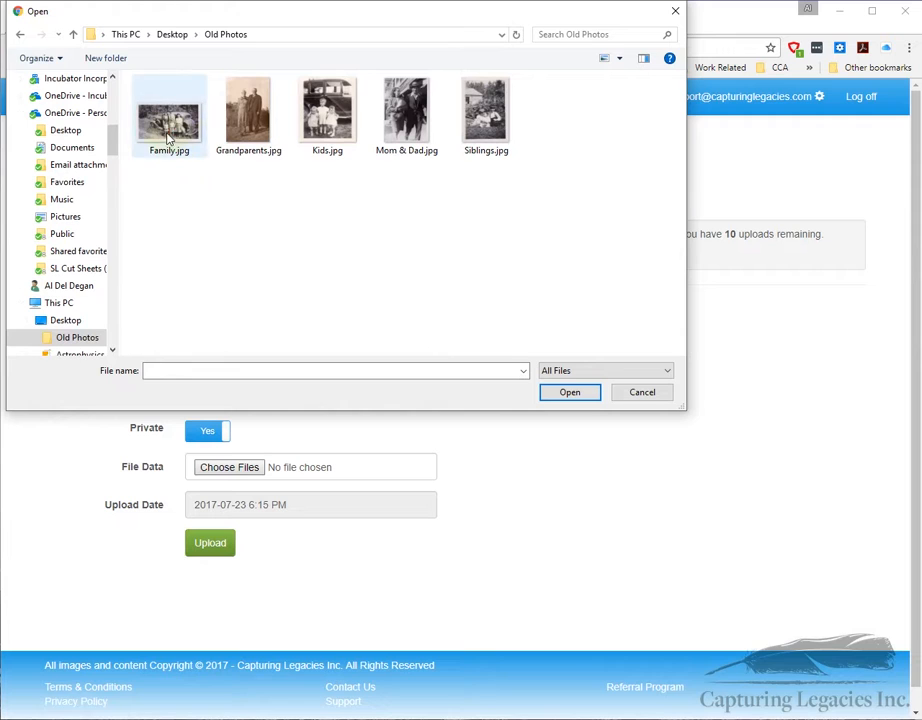
{"action": "left_click", "coordinate": [486, 115], "text": "shift"}
{"action": "left_click", "coordinate": [574, 394]}
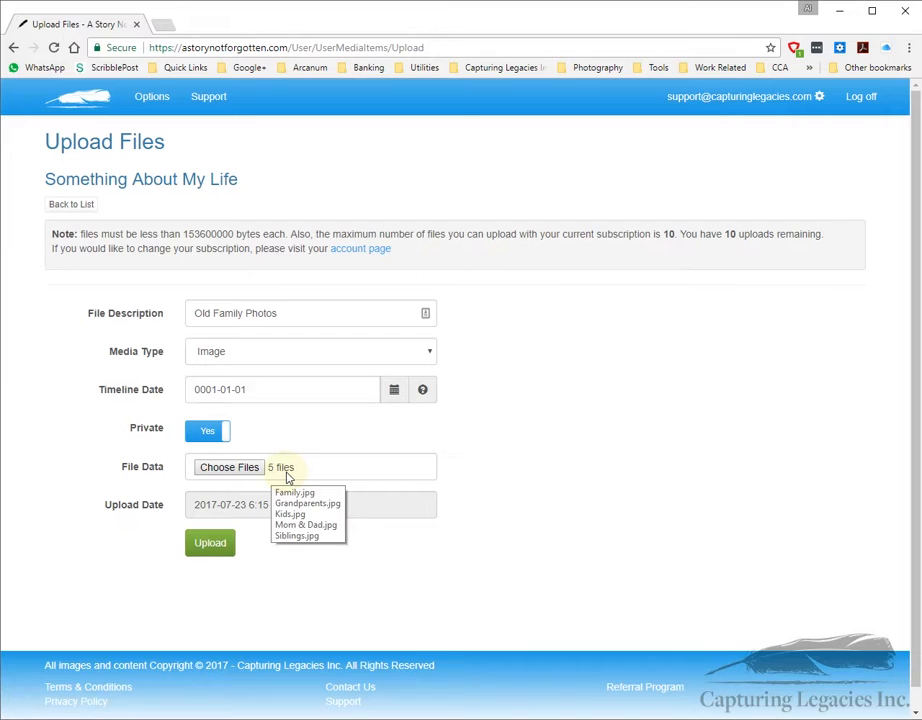
{"action": "left_click", "coordinate": [208, 544]}
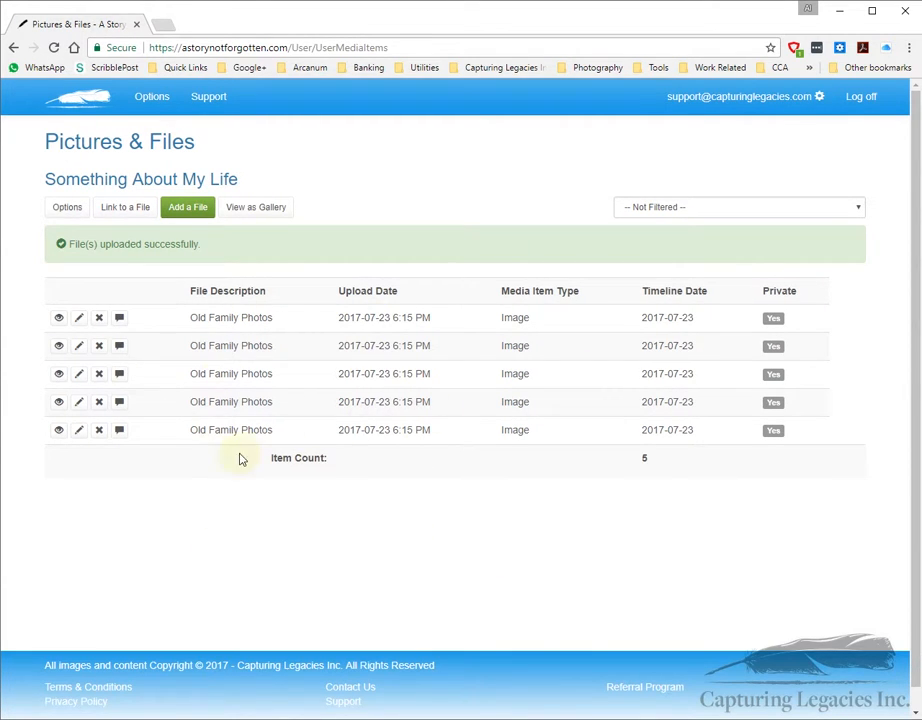
{"action": "left_click", "coordinate": [250, 210]}
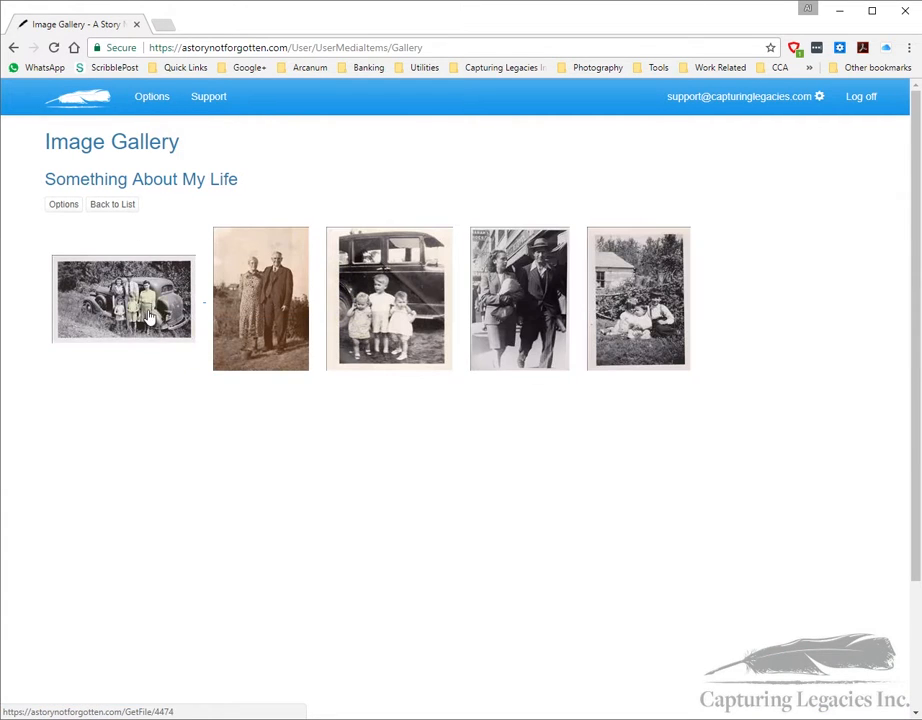
{"action": "left_click", "coordinate": [146, 303]}
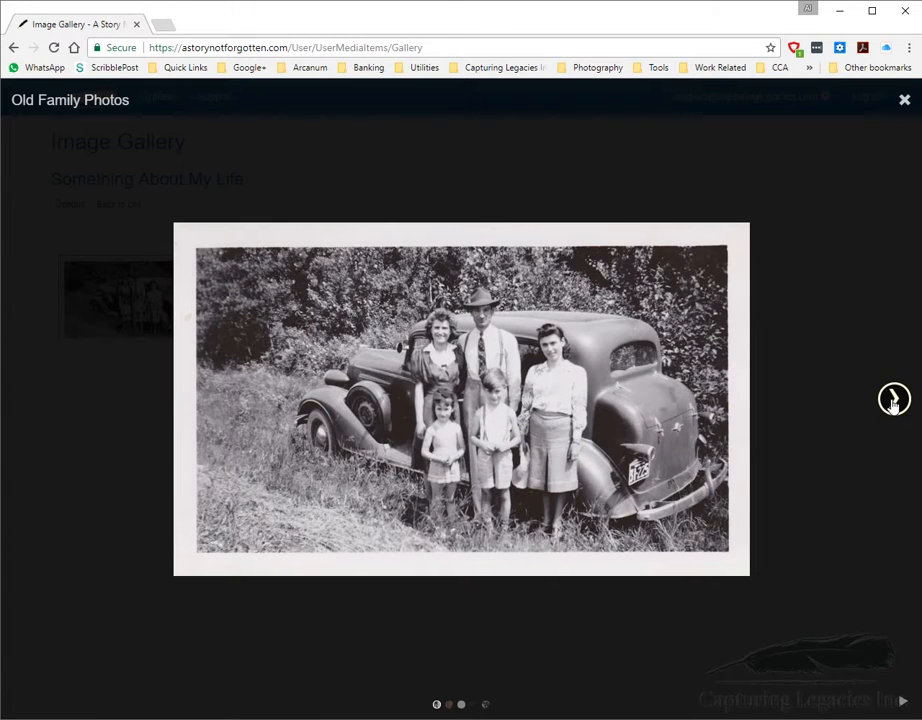
{"action": "left_click", "coordinate": [894, 400]}
{"action": "left_click", "coordinate": [894, 400]}
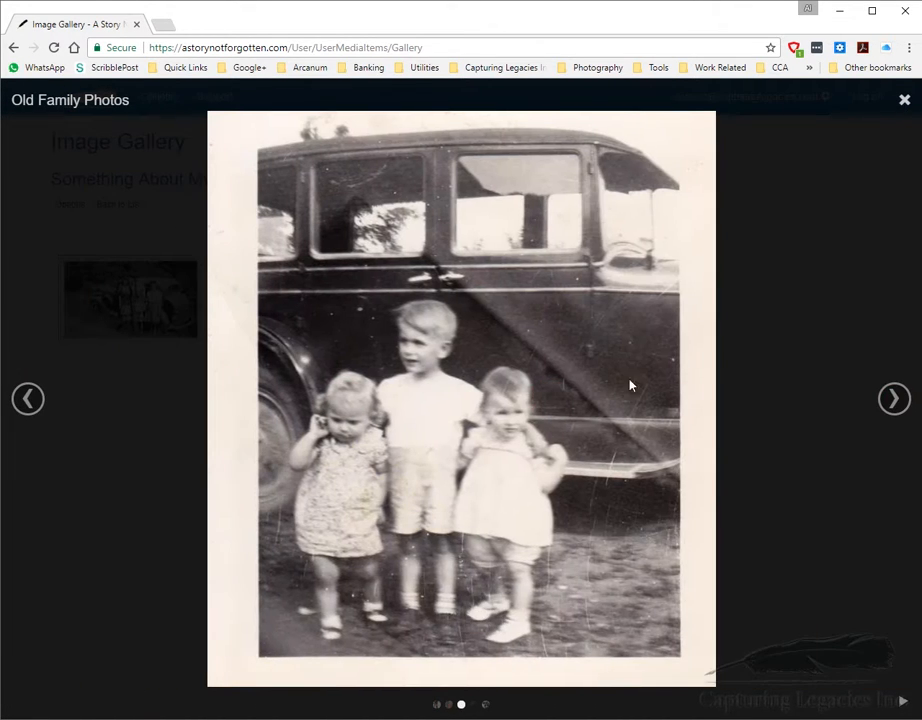
{"action": "left_click_drag", "start_coordinate": [549, 428], "coordinate": [191, 453]}
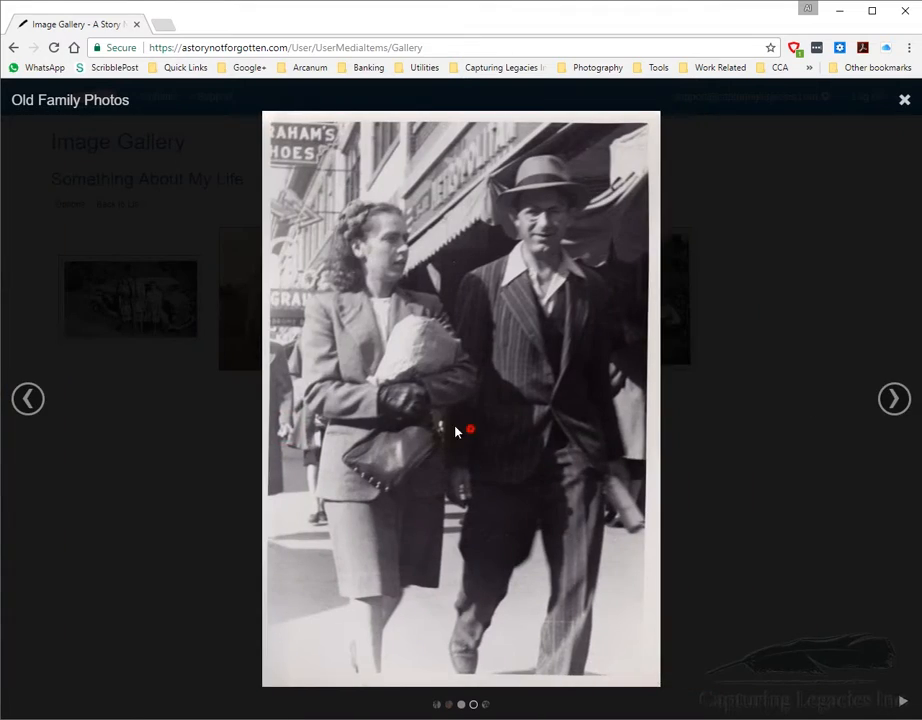
{"action": "left_click_drag", "start_coordinate": [470, 430], "coordinate": [358, 447]}
{"action": "left_click_drag", "start_coordinate": [412, 432], "coordinate": [541, 436]}
{"action": "left_click_drag", "start_coordinate": [453, 435], "coordinate": [226, 467]}
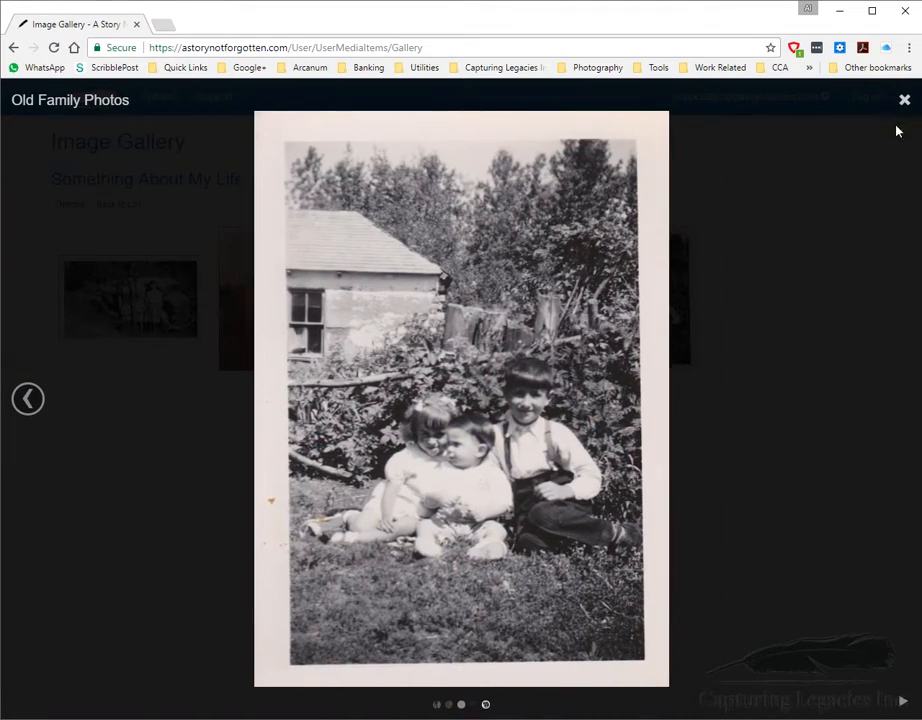
{"action": "left_click", "coordinate": [760, 317]}
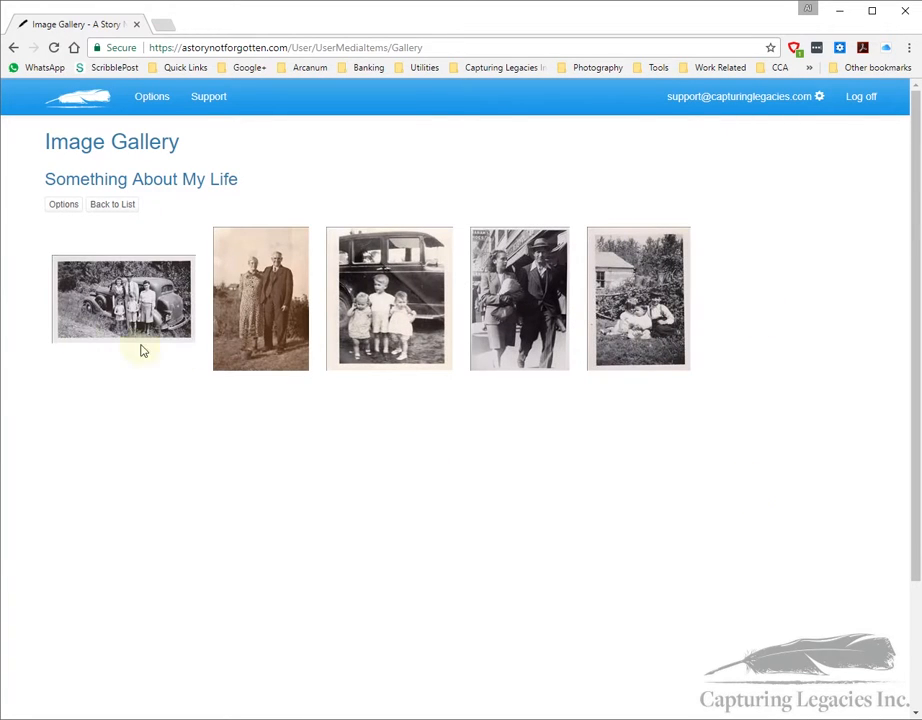
{"action": "left_click", "coordinate": [112, 204]}
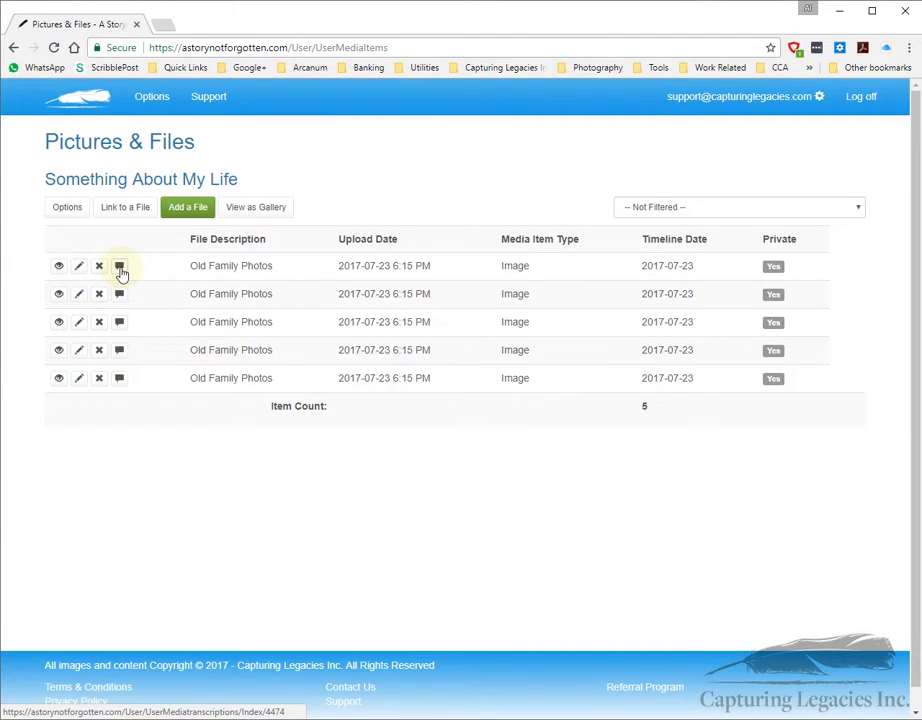
Step: Change the first photo's description to 'Our Family Car', timeline date 1944-07-15, and save
{"action": "left_click", "coordinate": [79, 271]}
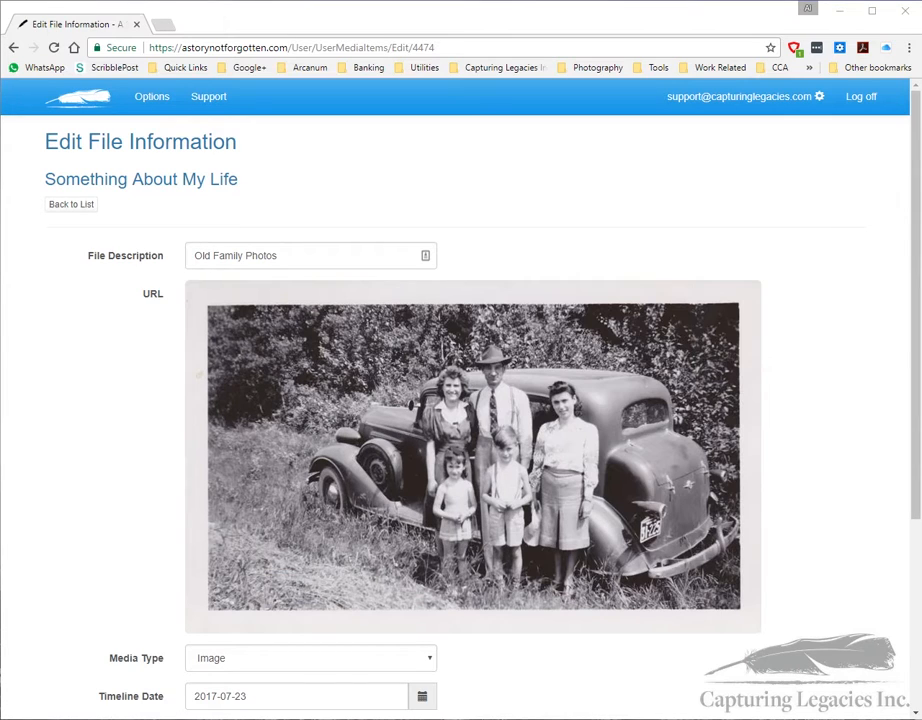
{"action": "left_click_drag", "start_coordinate": [288, 255], "coordinate": [178, 255]}
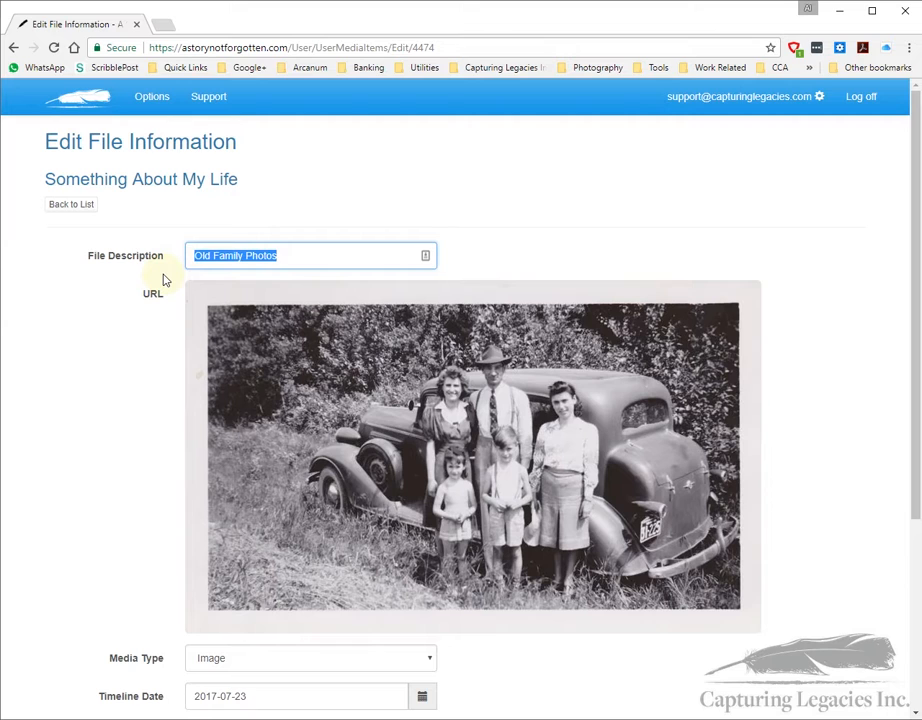
{"action": "type", "text": "Our Family Car"}
{"action": "scroll", "coordinate": [150, 350], "scroll_direction": "down", "scroll_amount": 2}
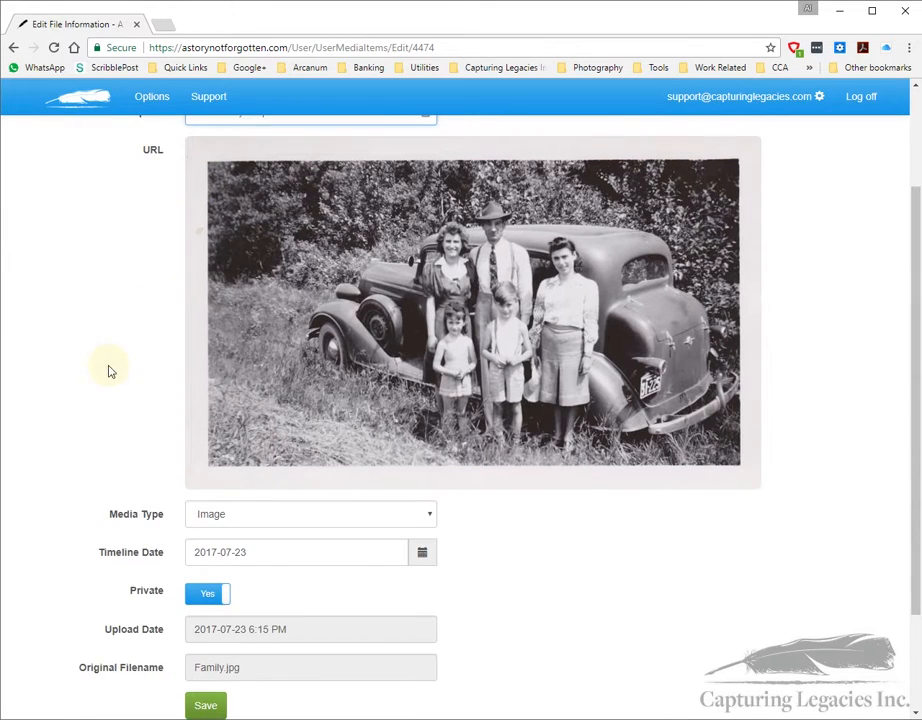
{"action": "scroll", "coordinate": [62, 415], "scroll_direction": "down", "scroll_amount": 1}
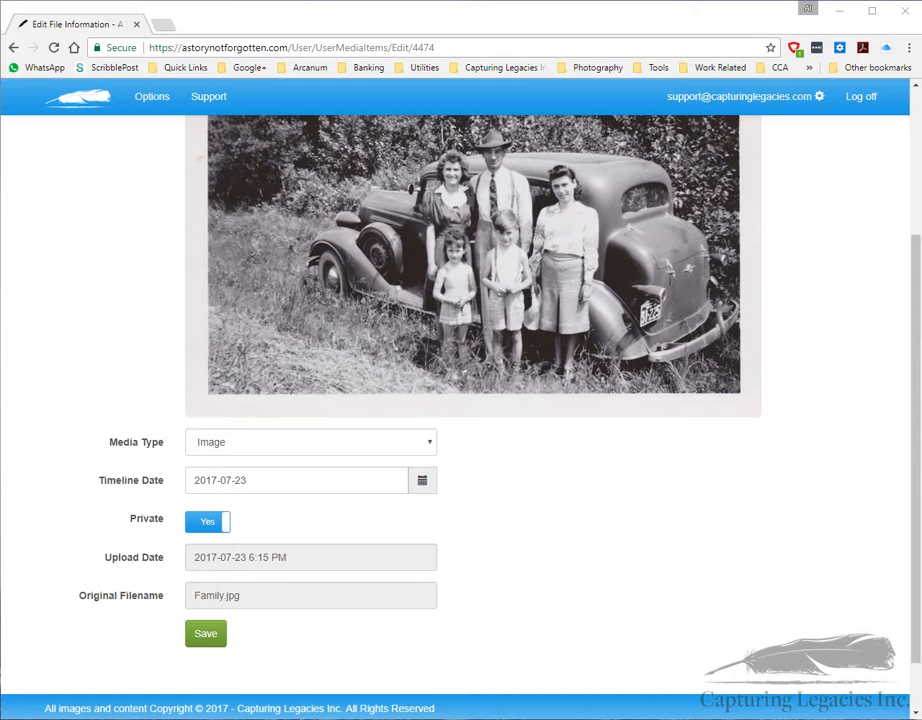
{"action": "left_click_drag", "start_coordinate": [245, 477], "coordinate": [72, 497]}
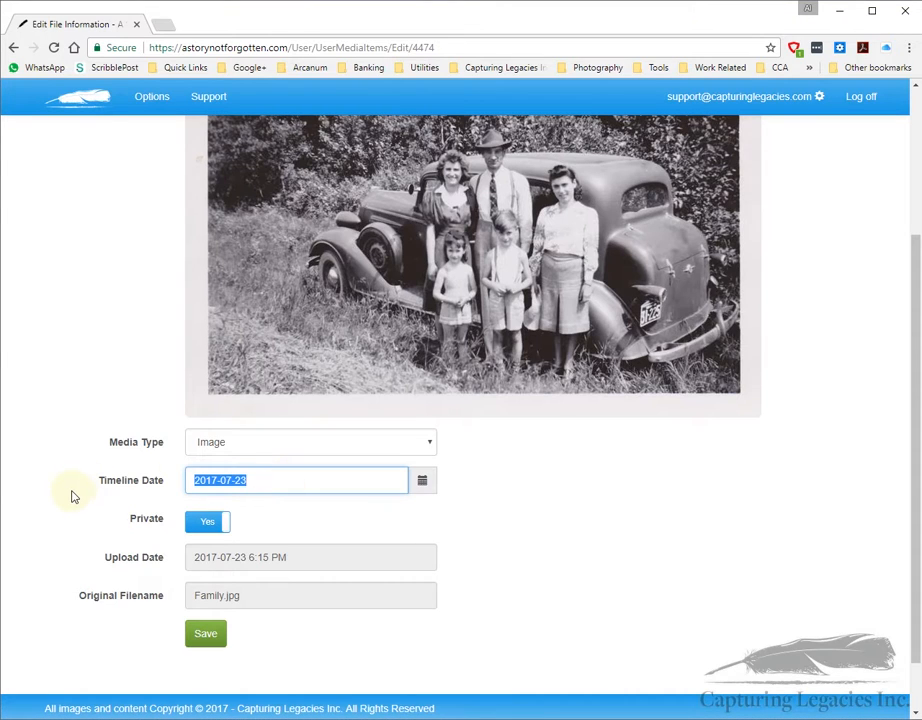
{"action": "type", "text": "1944-07-15"}
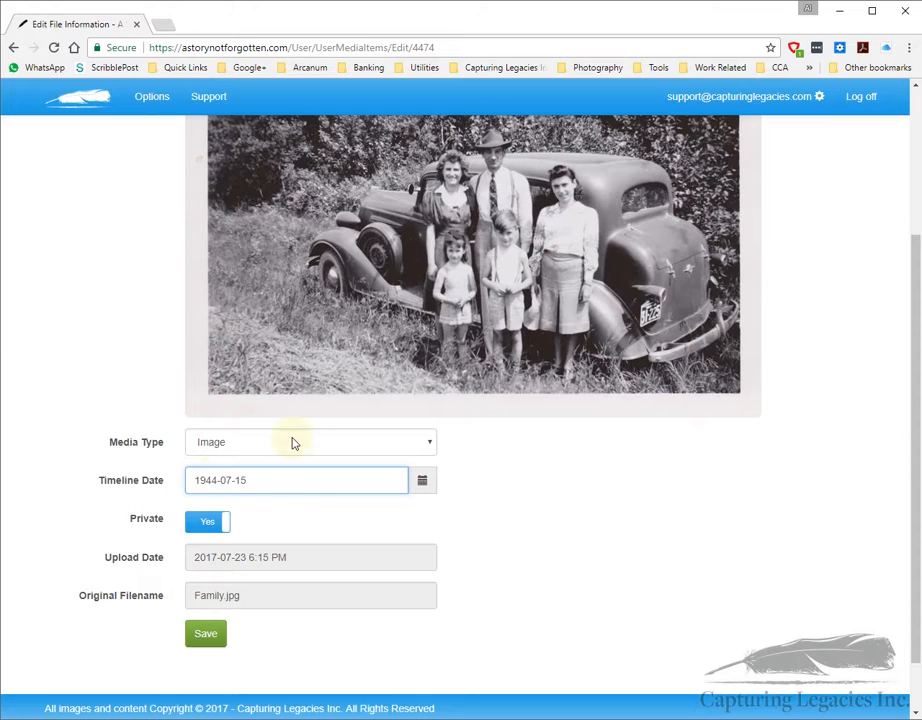
{"action": "left_click", "coordinate": [207, 643]}
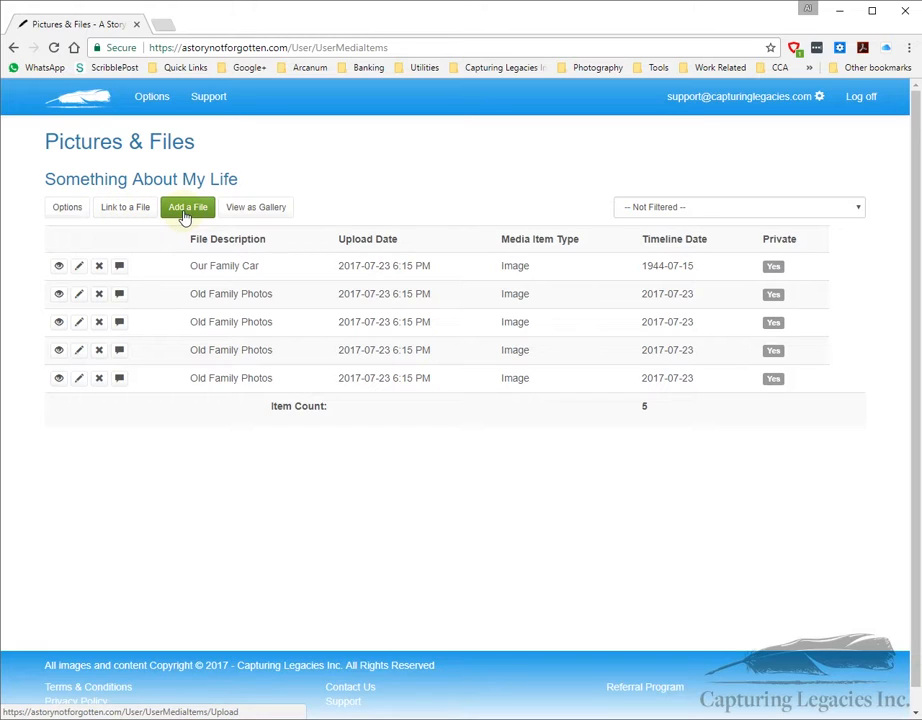
Step: Go to Stories & Writings and open the Write Something form
{"action": "left_click", "coordinate": [65, 208]}
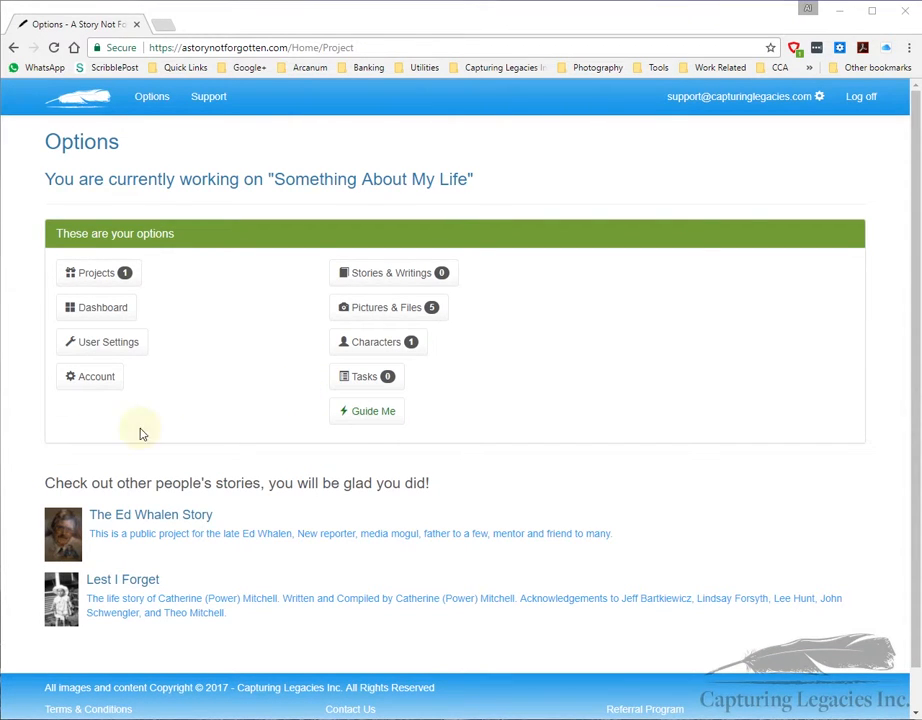
{"action": "left_click", "coordinate": [375, 273]}
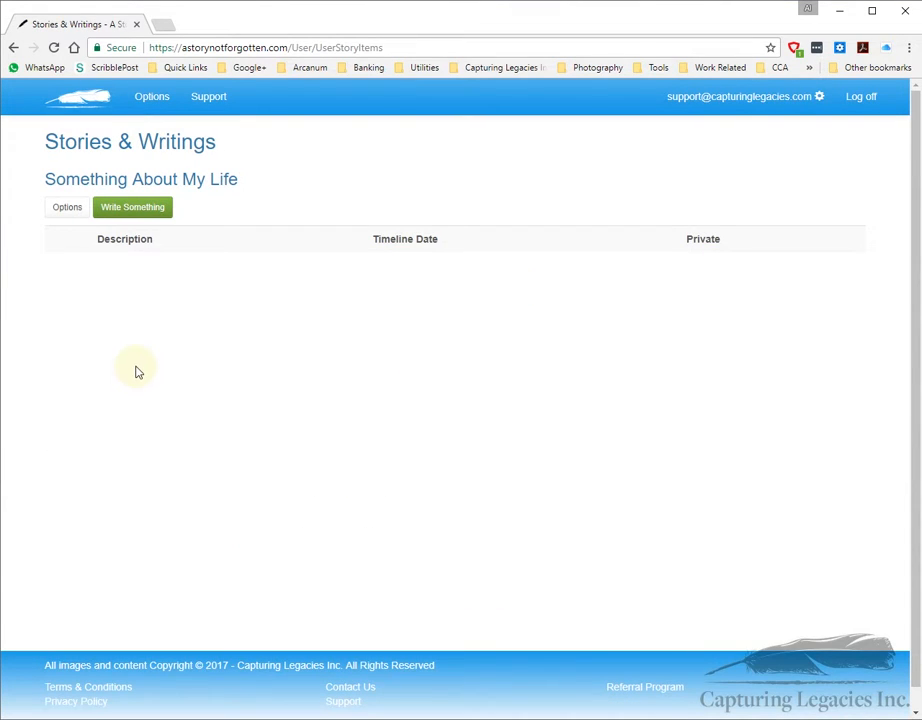
{"action": "left_click", "coordinate": [147, 213]}
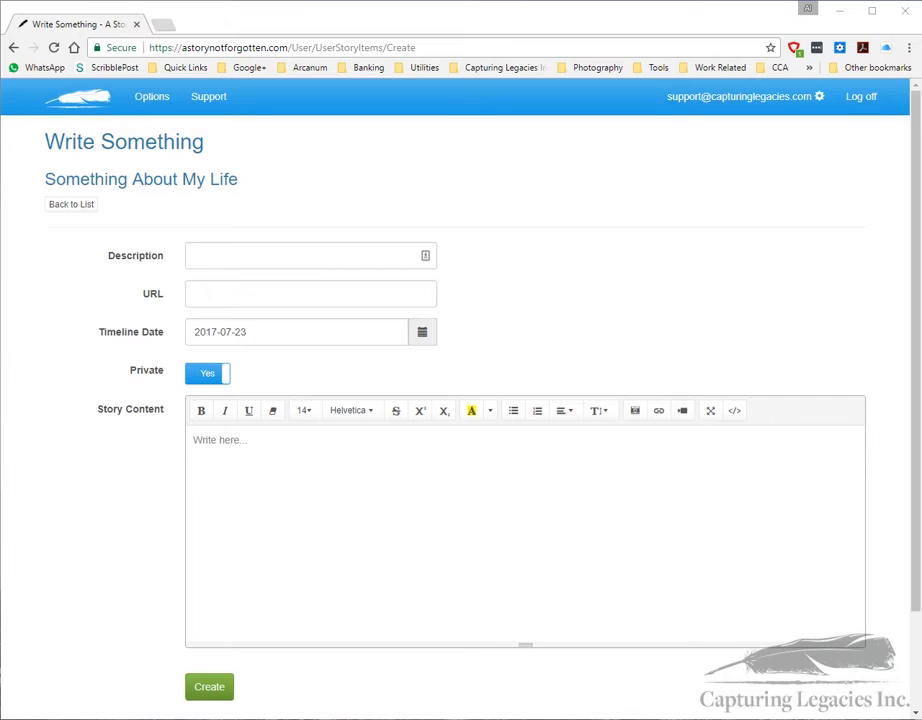
Step: Give the story the description 'Trips in the family car' and timeline date 1944-07-15
{"action": "left_click", "coordinate": [257, 257]}
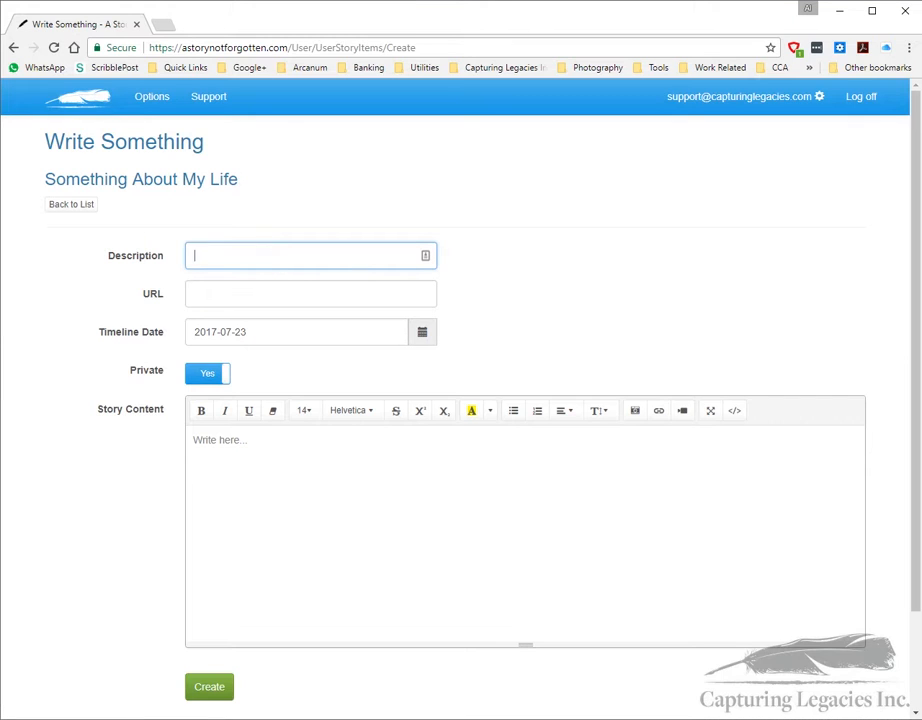
{"action": "type", "text": "Trips in the family car"}
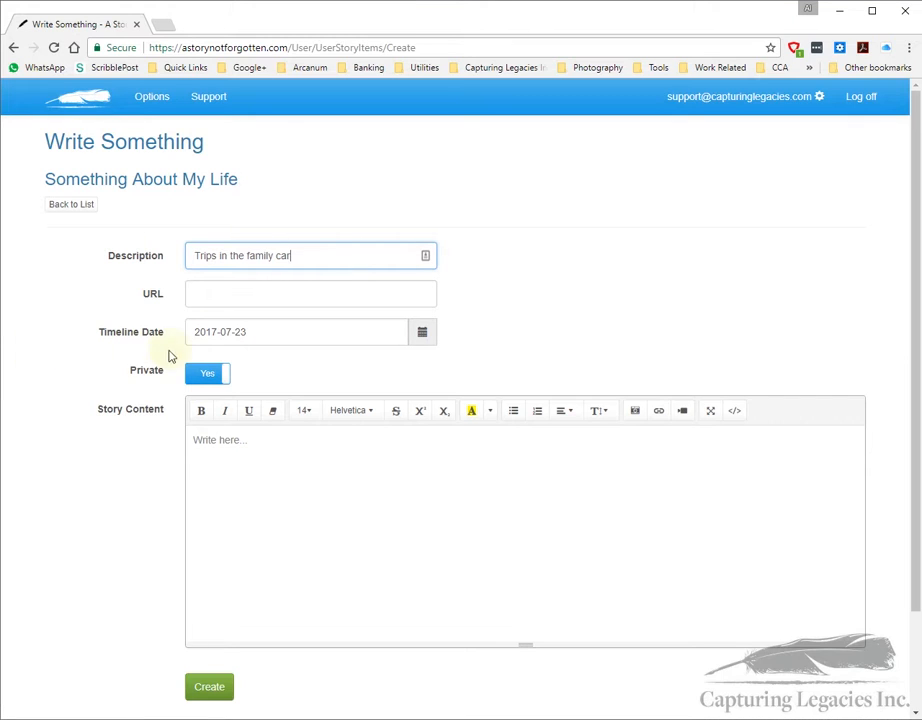
{"action": "left_click", "coordinate": [209, 295]}
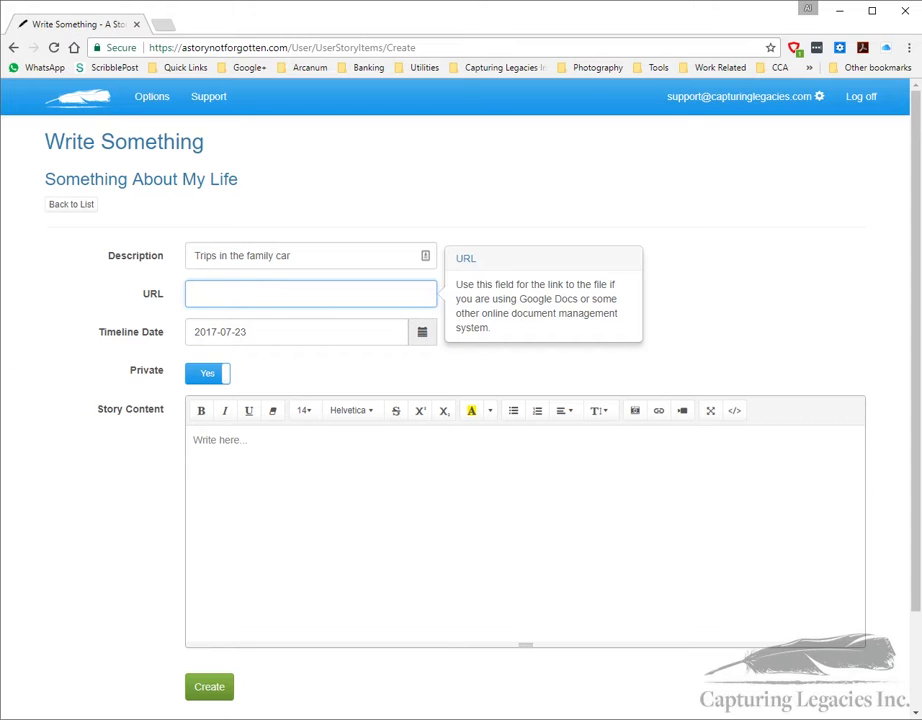
{"action": "key", "text": "alt+Tab"}
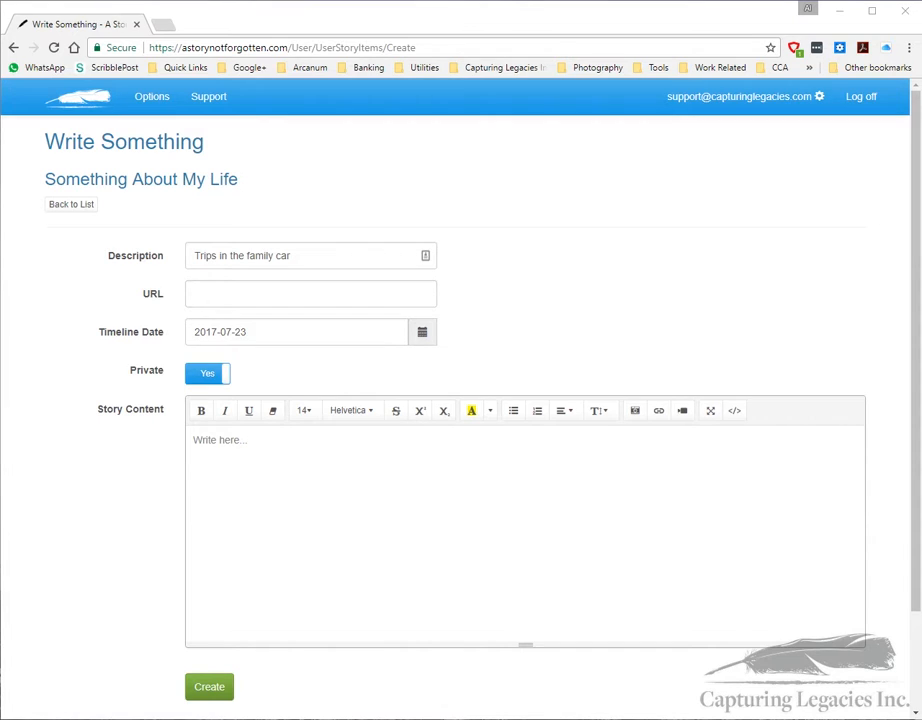
{"action": "left_click_drag", "start_coordinate": [256, 332], "coordinate": [180, 345]}
{"action": "type", "text": "1944-07-15"}
{"action": "left_click", "coordinate": [245, 465]}
{"action": "left_click", "coordinate": [239, 446]}
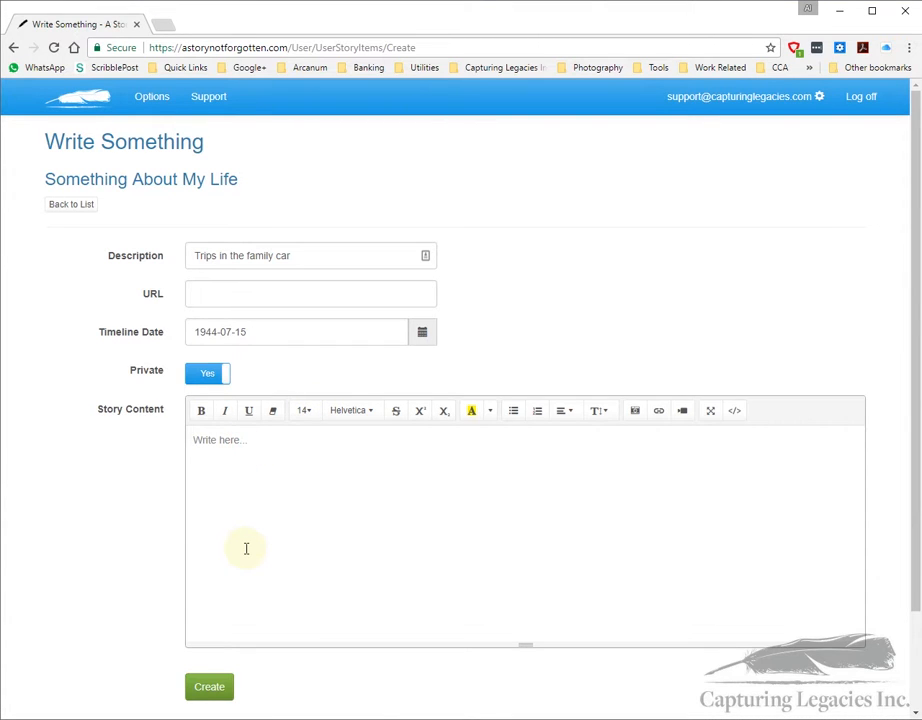
Step: Paste the three-paragraph family-car story into Story Content and enlarge the editor
{"action": "key", "text": "ctrl+v"}
{"action": "scroll", "coordinate": [241, 473], "scroll_direction": "up", "scroll_amount": 2}
{"action": "scroll", "coordinate": [447, 496], "scroll_direction": "down", "scroll_amount": 3}
{"action": "left_click_drag", "start_coordinate": [525, 527], "coordinate": [527, 718]}
{"action": "scroll", "coordinate": [494, 544], "scroll_direction": "down", "scroll_amount": 3}
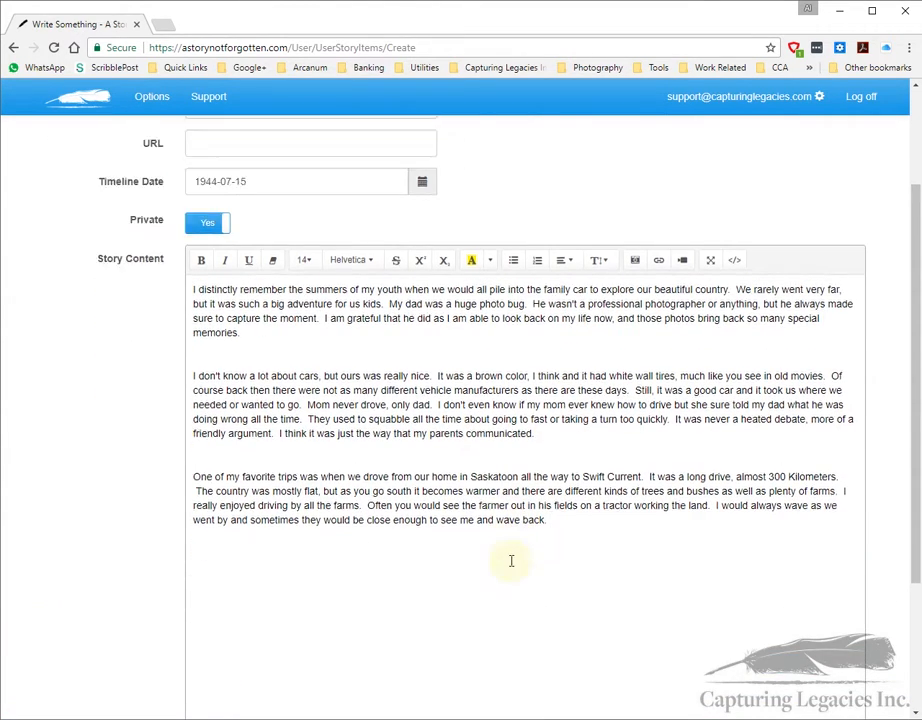
{"action": "scroll", "coordinate": [496, 500], "scroll_direction": "up", "scroll_amount": 5}
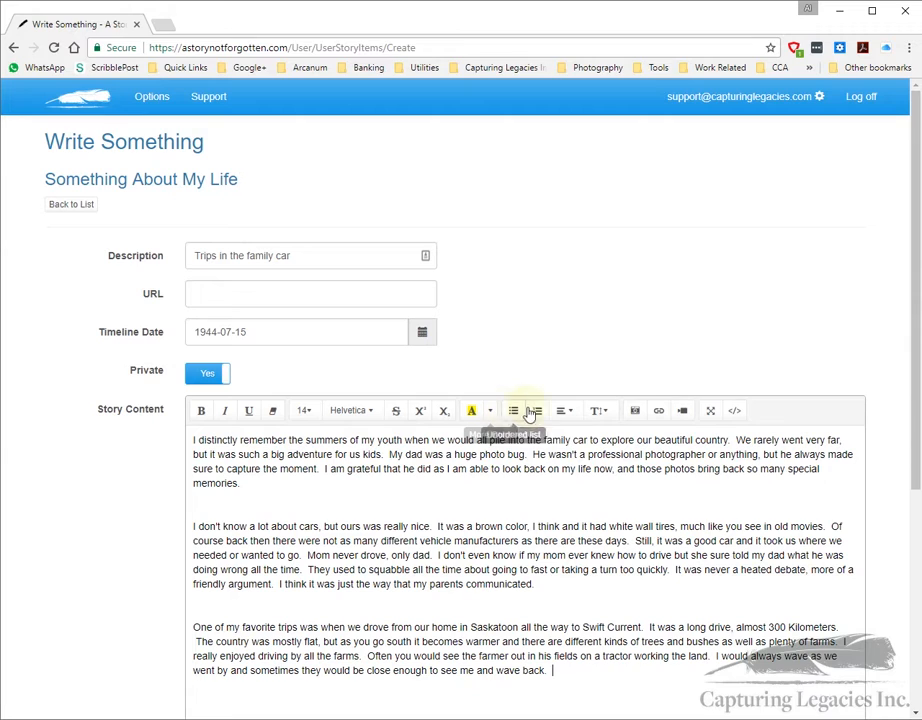
Step: Check the story in full-screen view, then create it
{"action": "left_click", "coordinate": [710, 412]}
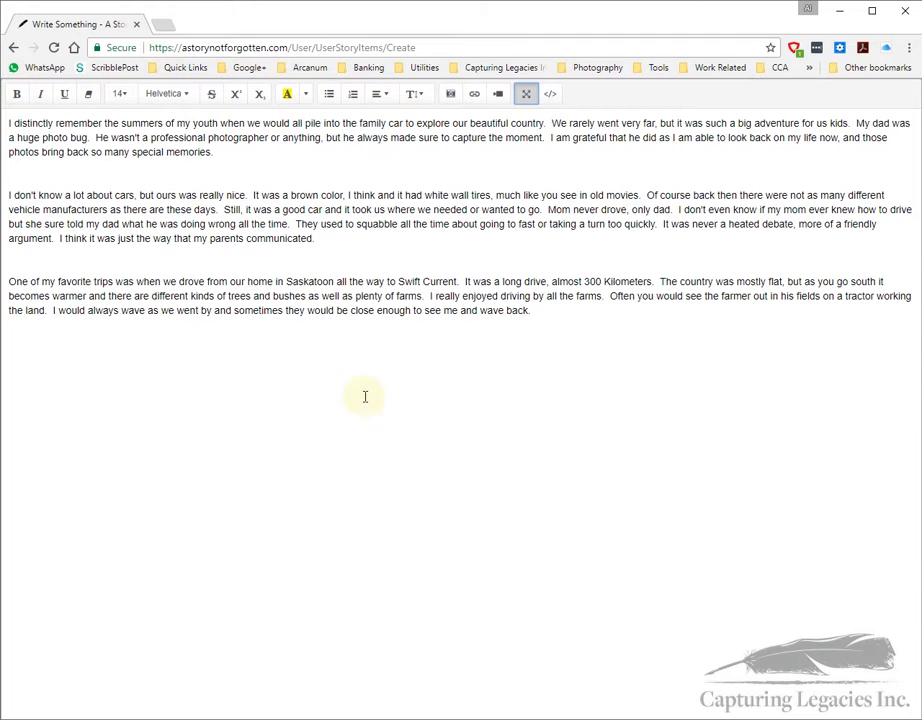
{"action": "left_click", "coordinate": [527, 99]}
{"action": "scroll", "coordinate": [681, 469], "scroll_direction": "down", "scroll_amount": 3}
{"action": "scroll", "coordinate": [676, 462], "scroll_direction": "up", "scroll_amount": 2}
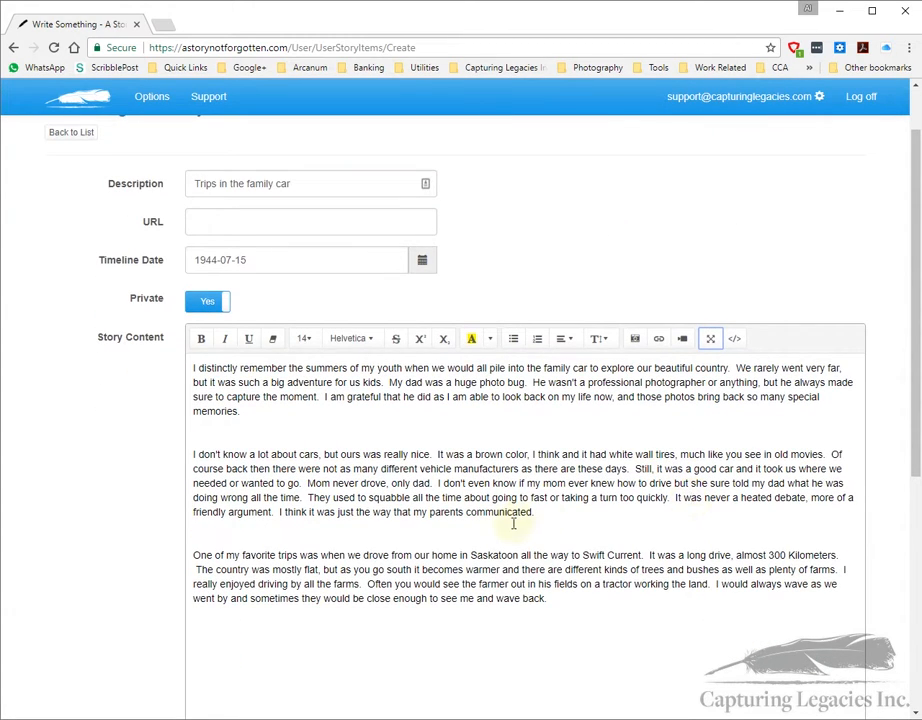
{"action": "scroll", "coordinate": [439, 531], "scroll_direction": "down", "scroll_amount": 5}
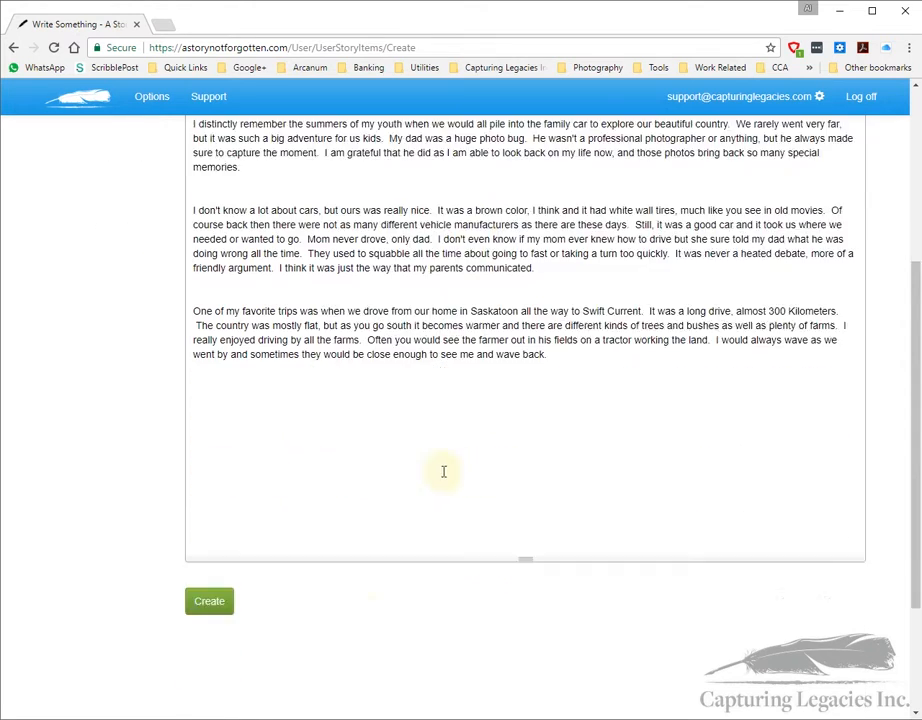
{"action": "left_click", "coordinate": [216, 491]}
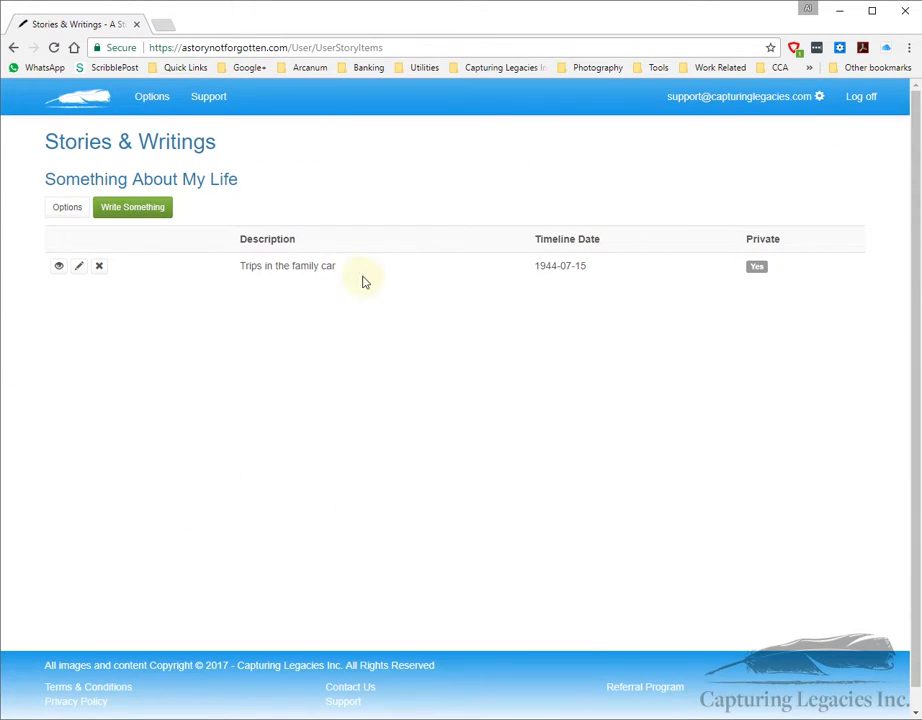
Step: Preview the 'Trips in the family car' story's details, then reopen that story in the editor
{"action": "left_click", "coordinate": [59, 267]}
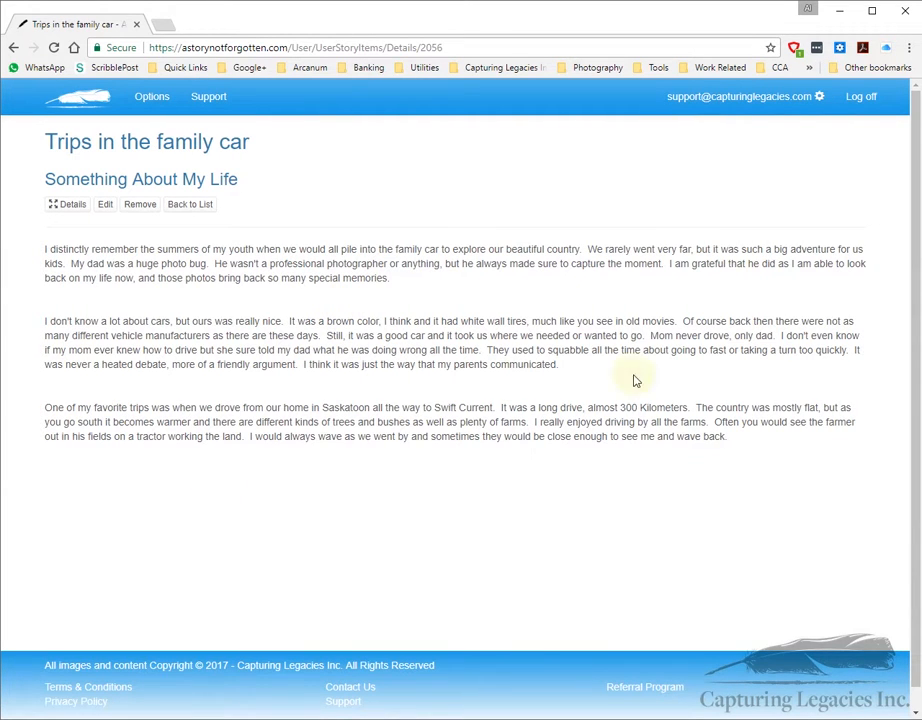
{"action": "left_click", "coordinate": [183, 208]}
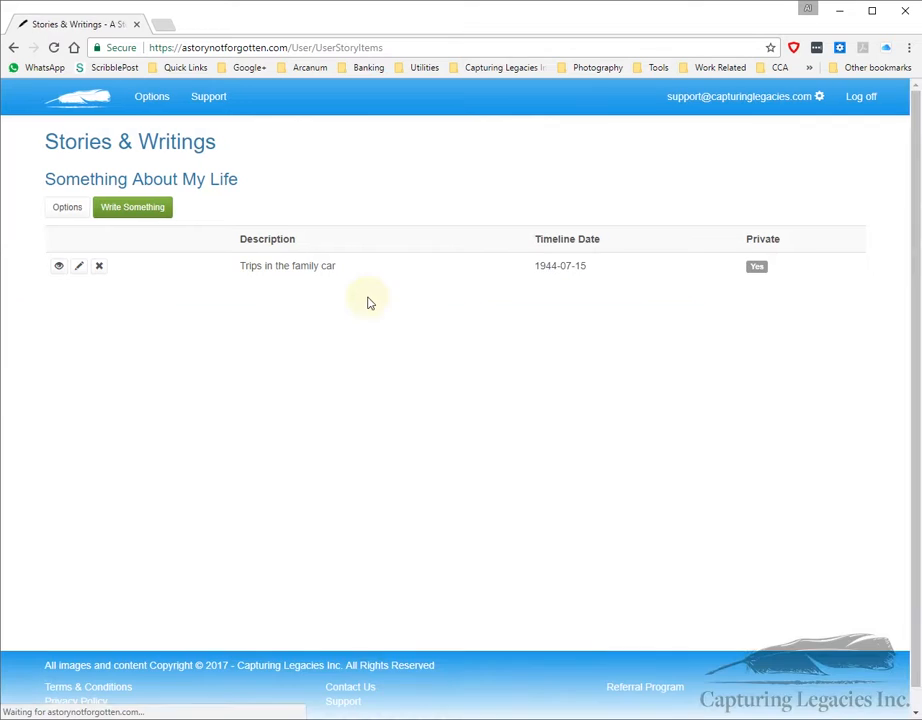
{"action": "left_click", "coordinate": [79, 266]}
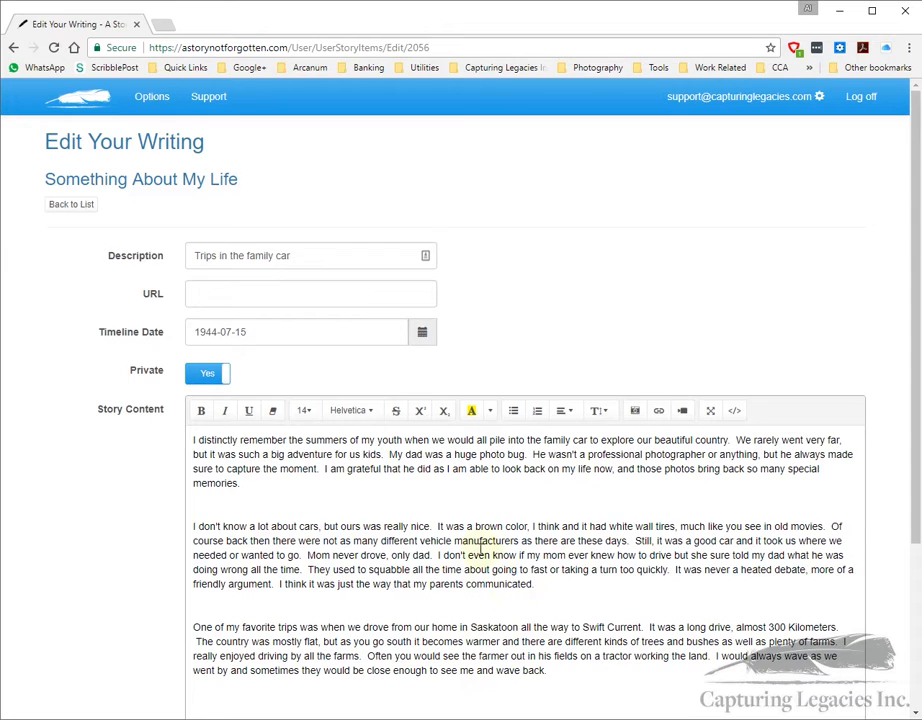
Step: Insert the family-by-the-car photo (800x491) before the second paragraph's text and select it
{"action": "scroll", "coordinate": [483, 552], "scroll_direction": "down", "scroll_amount": 3}
{"action": "left_click", "coordinate": [191, 383]}
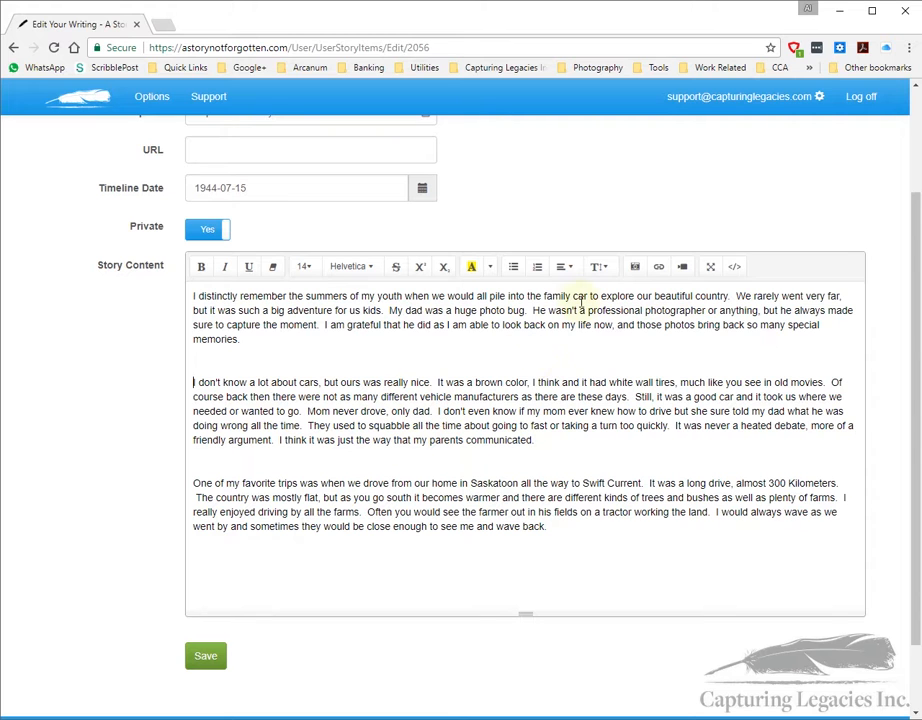
{"action": "left_click", "coordinate": [636, 267]}
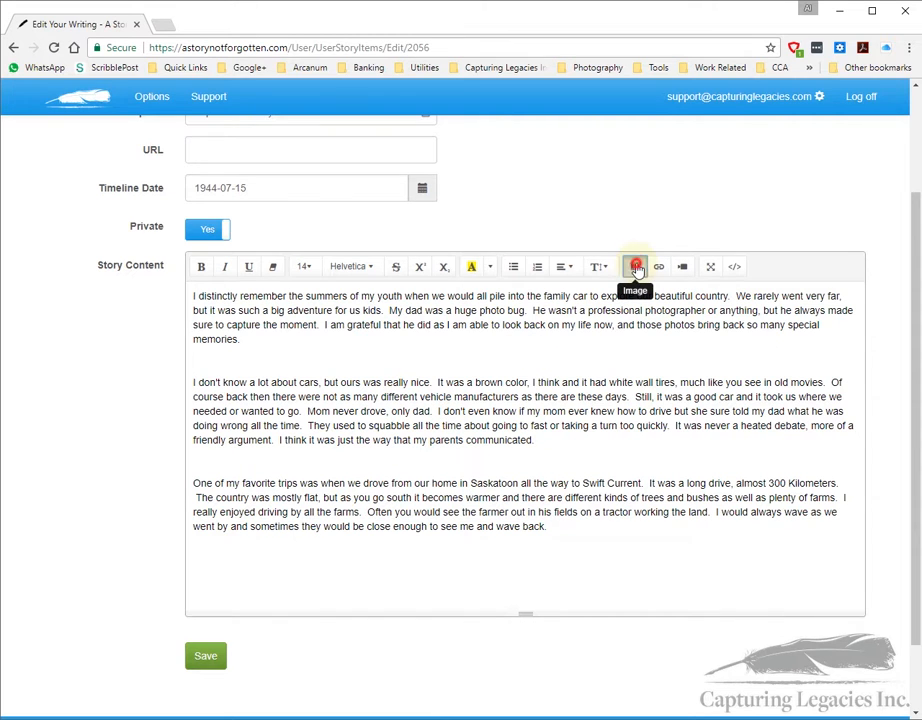
{"action": "left_click", "coordinate": [166, 172]}
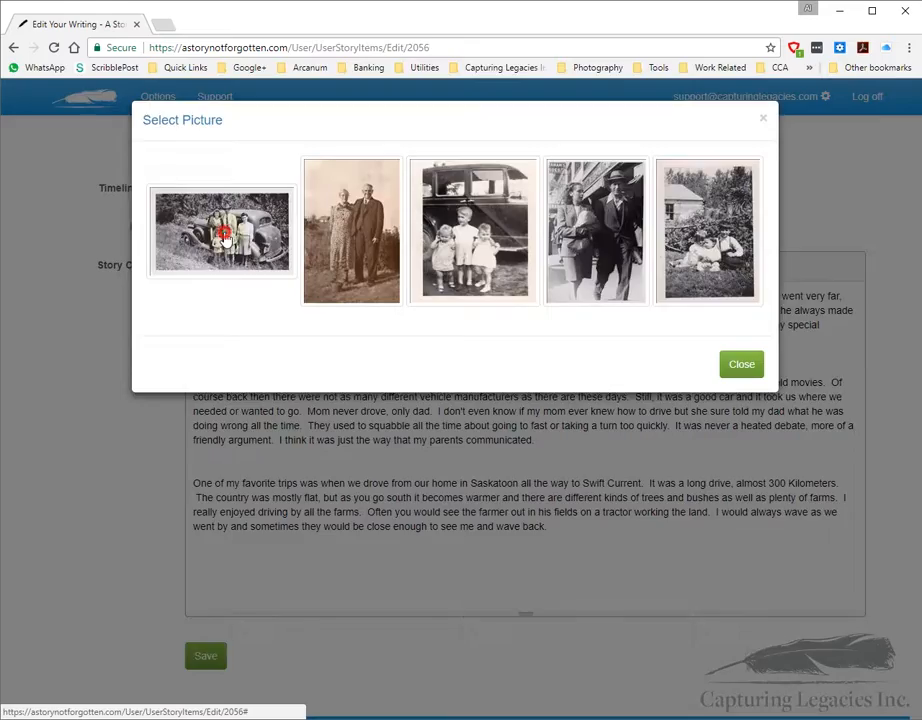
{"action": "scroll", "coordinate": [500, 494], "scroll_direction": "down", "scroll_amount": 3}
{"action": "scroll", "coordinate": [507, 494], "scroll_direction": "down", "scroll_amount": 1}
{"action": "scroll", "coordinate": [520, 497], "scroll_direction": "up", "scroll_amount": 1}
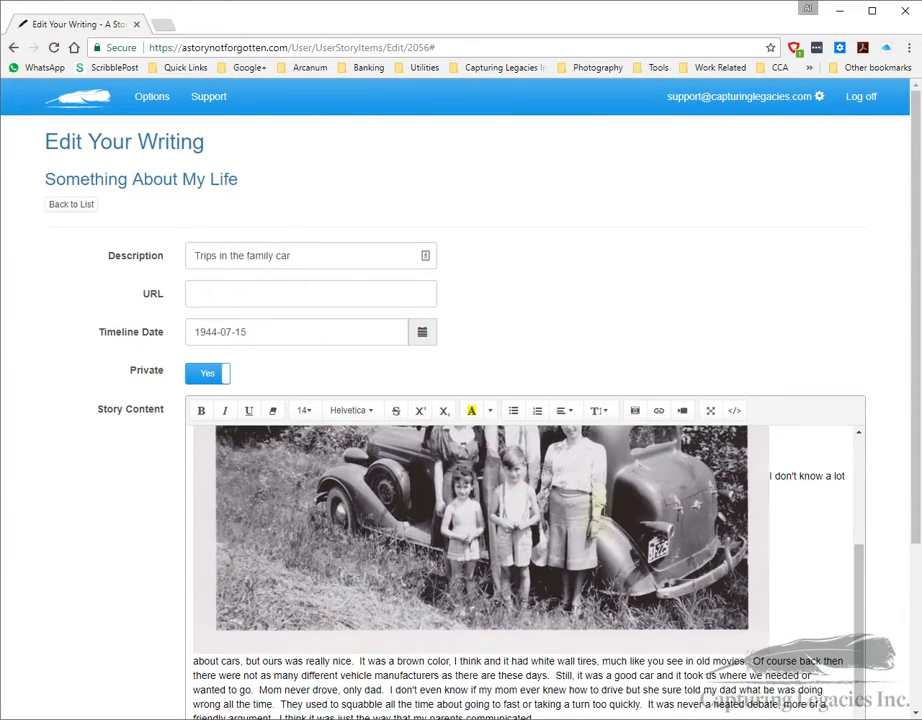
{"action": "scroll", "coordinate": [597, 298], "scroll_direction": "down", "scroll_amount": 3}
{"action": "left_click", "coordinate": [451, 436]}
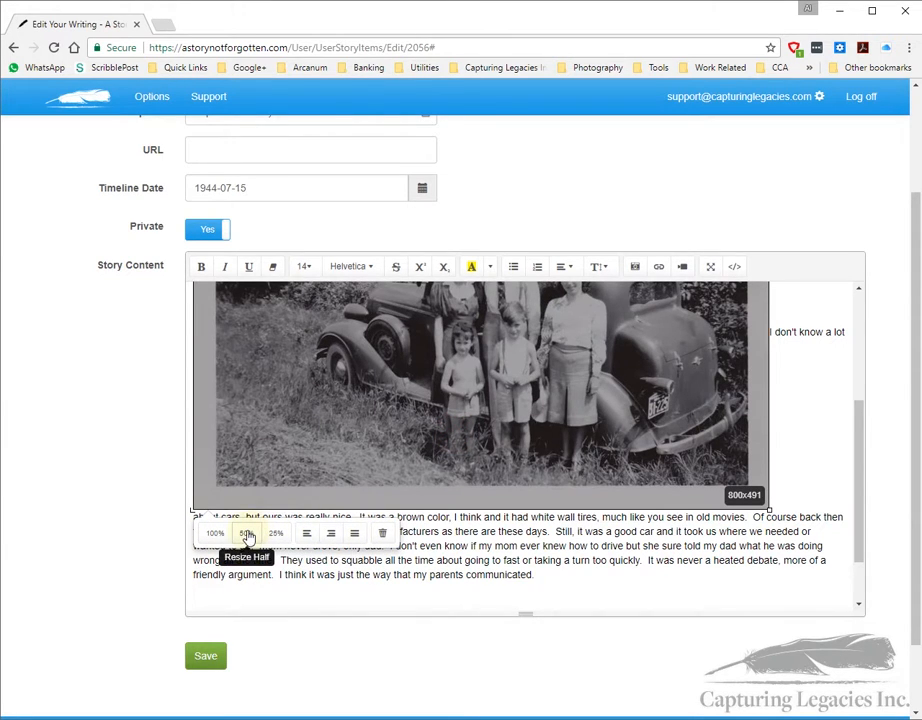
Step: Resize the car photo to 50% and float it right with text wrapping
{"action": "left_click", "coordinate": [248, 535]}
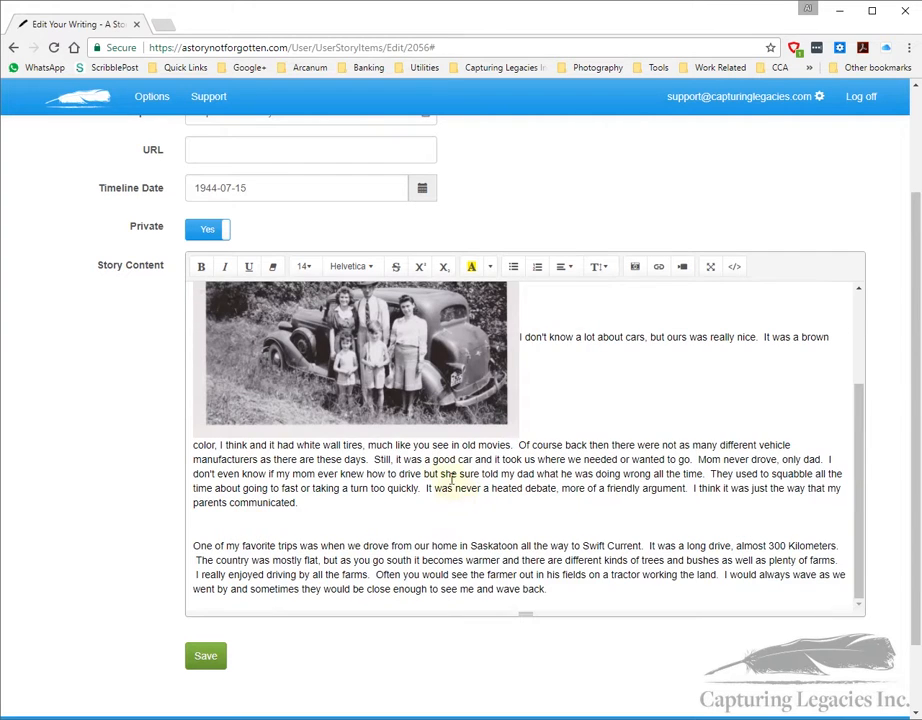
{"action": "scroll", "coordinate": [440, 430], "scroll_direction": "up", "scroll_amount": 3}
{"action": "scroll", "coordinate": [470, 437], "scroll_direction": "down", "scroll_amount": 1}
{"action": "left_click", "coordinate": [350, 401]}
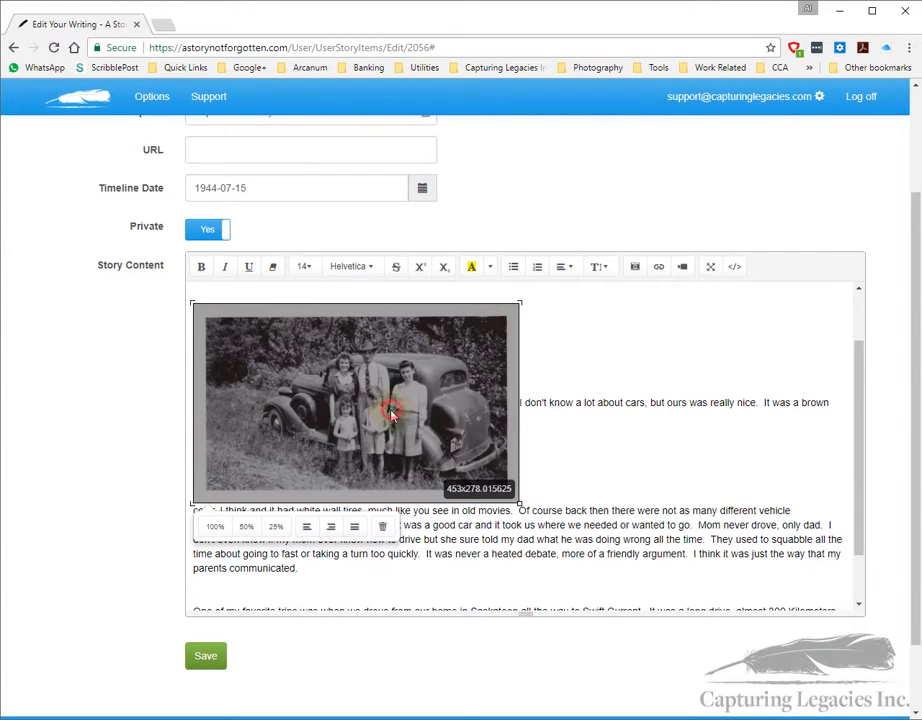
{"action": "left_click", "coordinate": [331, 527]}
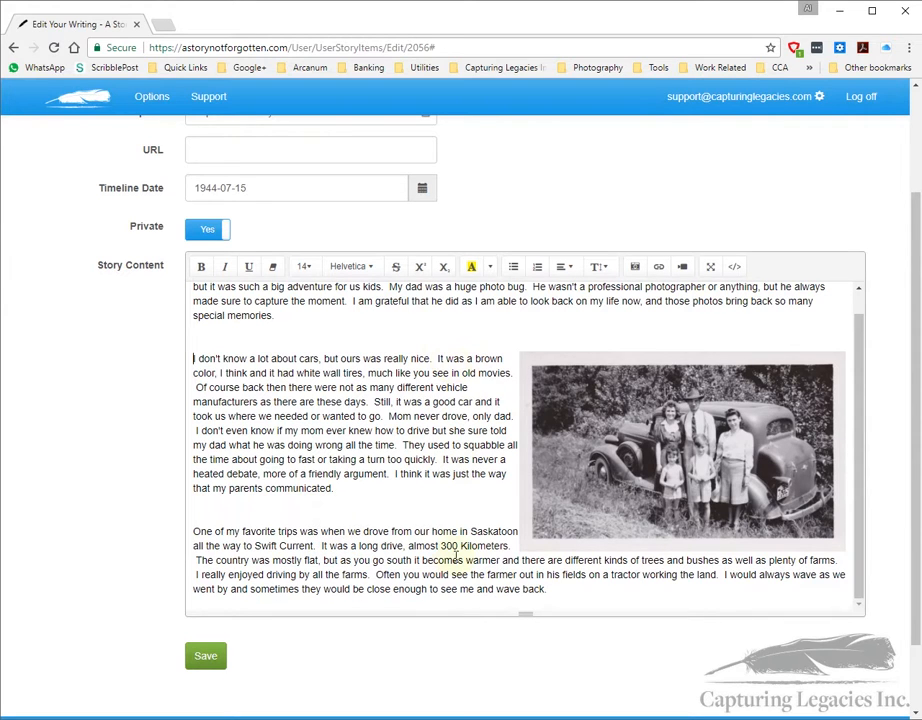
Step: Try floating the photo left, float it back right, and drag it down to about 364x224
{"action": "left_click", "coordinate": [654, 545]}
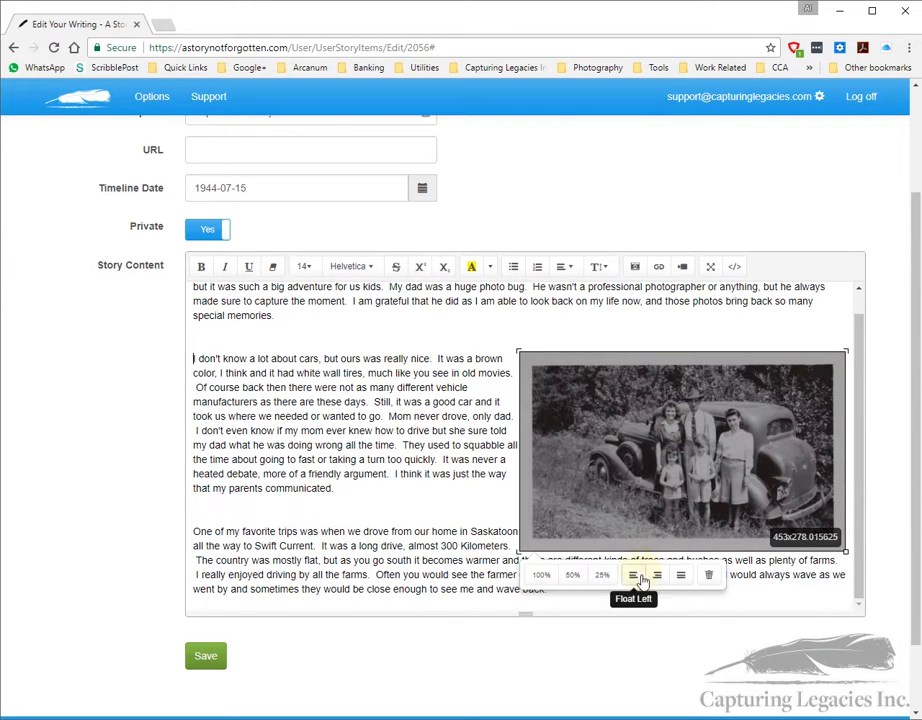
{"action": "left_click", "coordinate": [634, 577]}
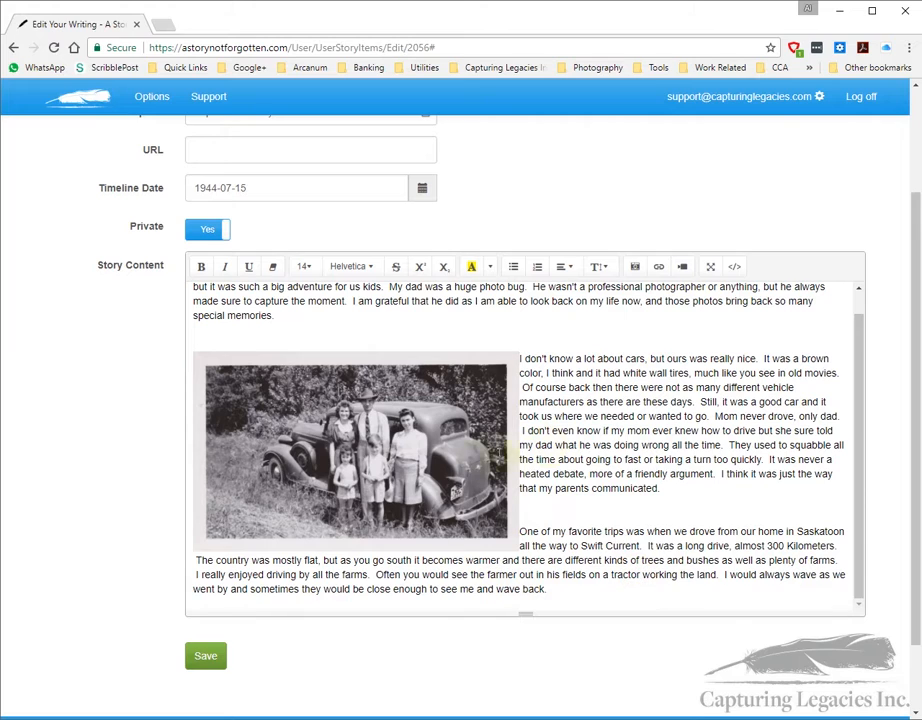
{"action": "left_click", "coordinate": [444, 455]}
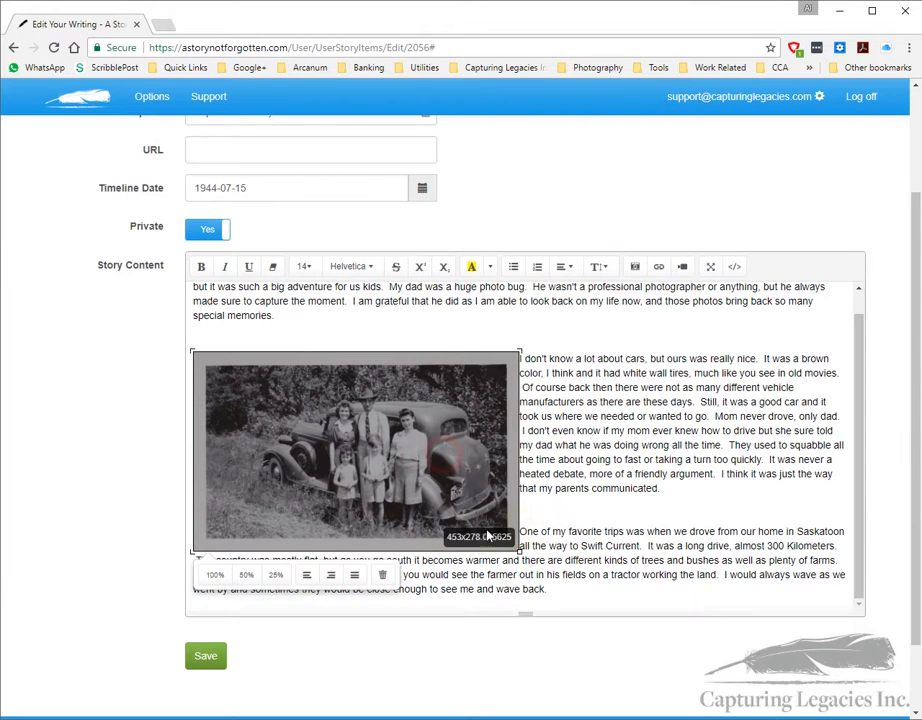
{"action": "left_click", "coordinate": [331, 577]}
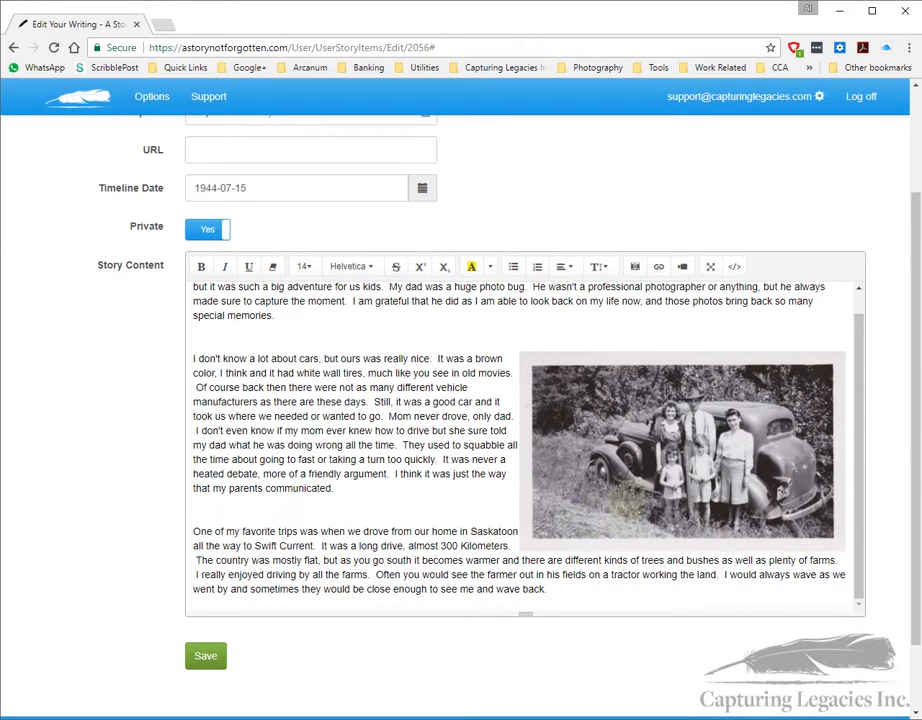
{"action": "left_click", "coordinate": [676, 465]}
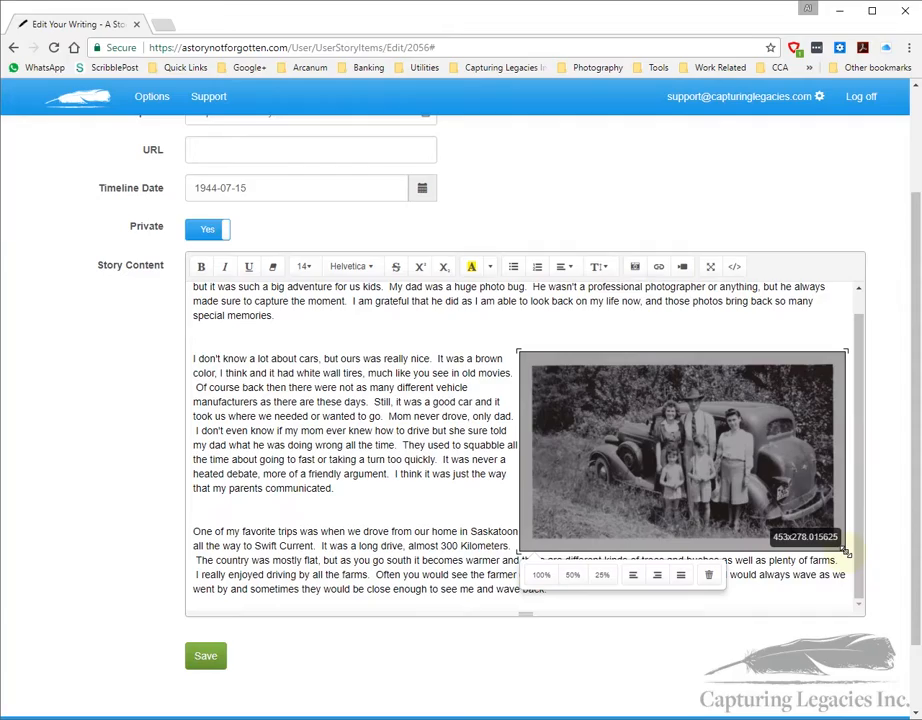
{"action": "left_click_drag", "start_coordinate": [845, 551], "coordinate": [777, 546]}
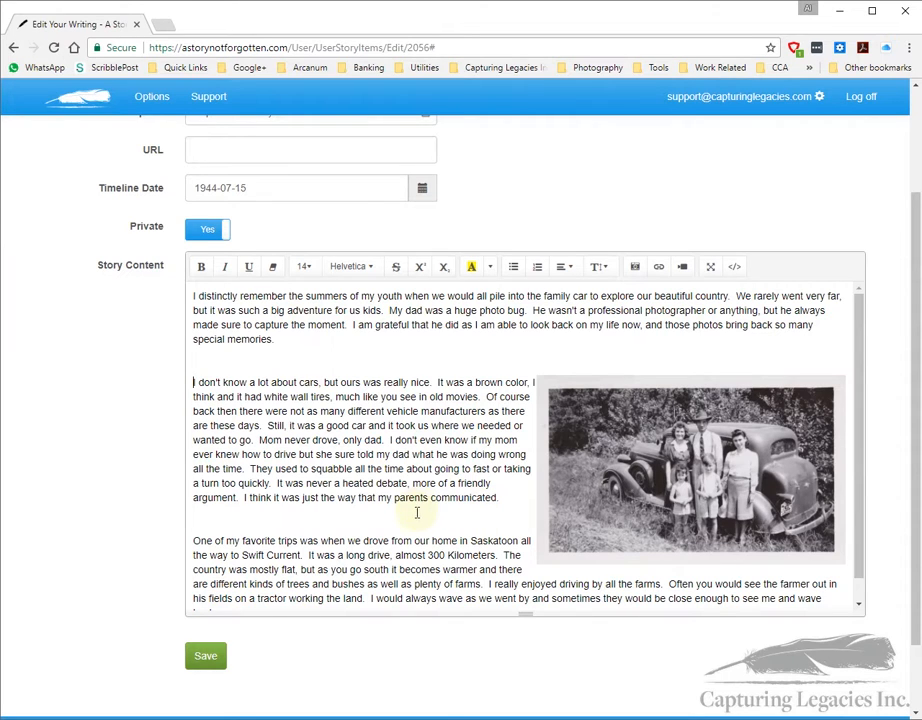
Step: Confirm Private is Yes and check paragraph two wraps beside the photo in the full-window editor
{"action": "scroll", "coordinate": [430, 512], "scroll_direction": "down", "scroll_amount": 1}
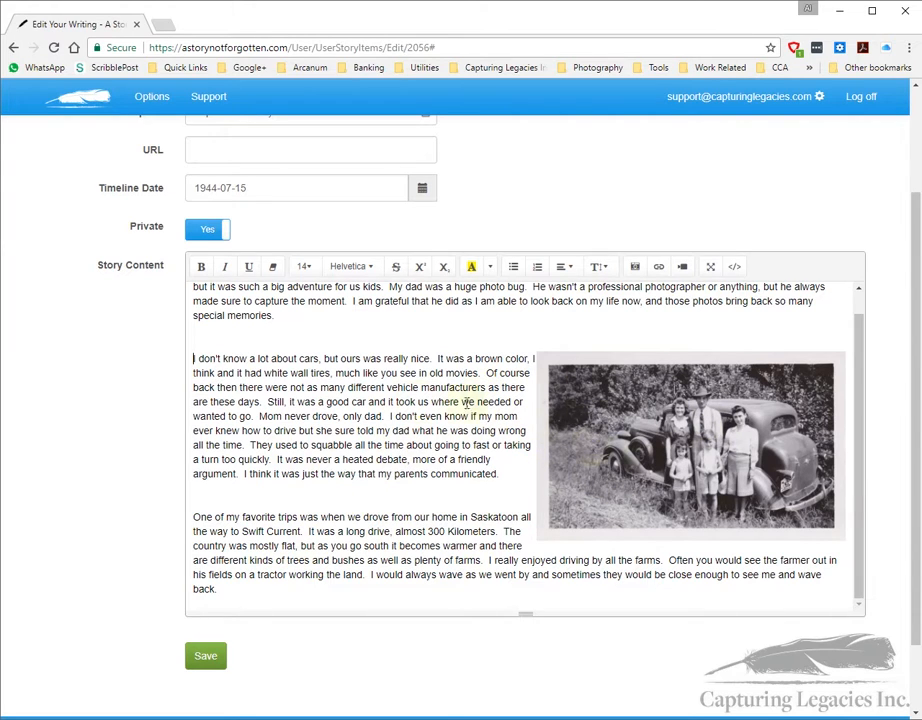
{"action": "scroll", "coordinate": [437, 493], "scroll_direction": "up", "scroll_amount": 1}
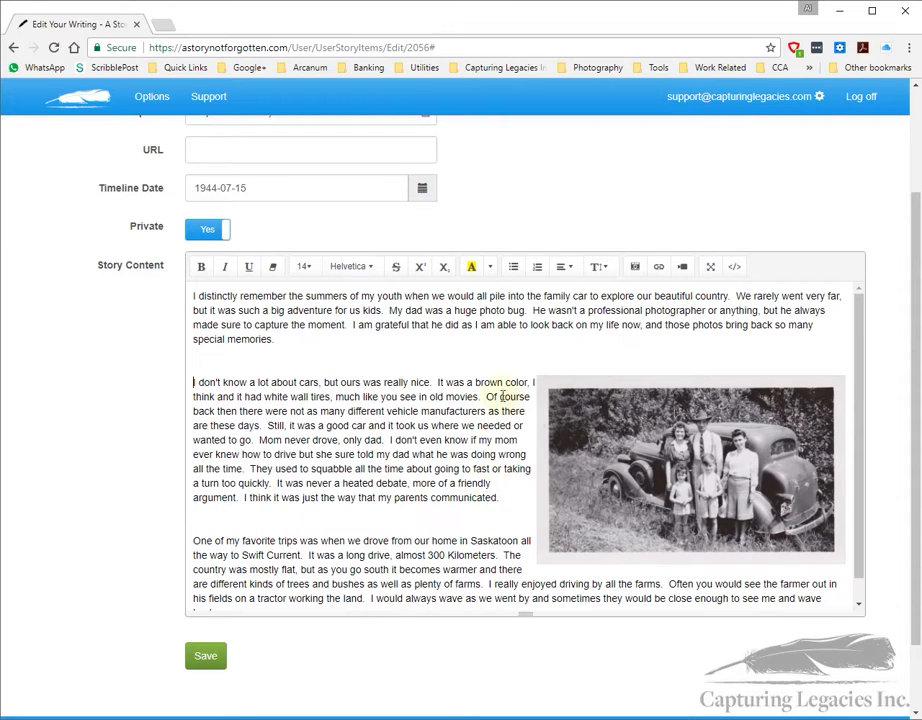
{"action": "left_click", "coordinate": [712, 268]}
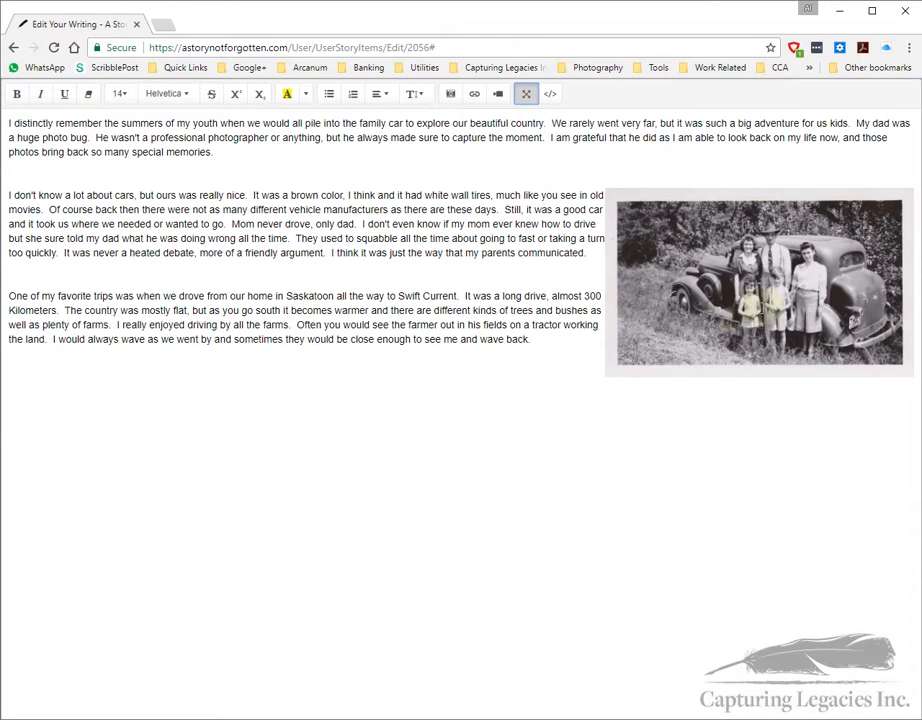
{"action": "left_click_drag", "start_coordinate": [8, 195], "coordinate": [548, 253]}
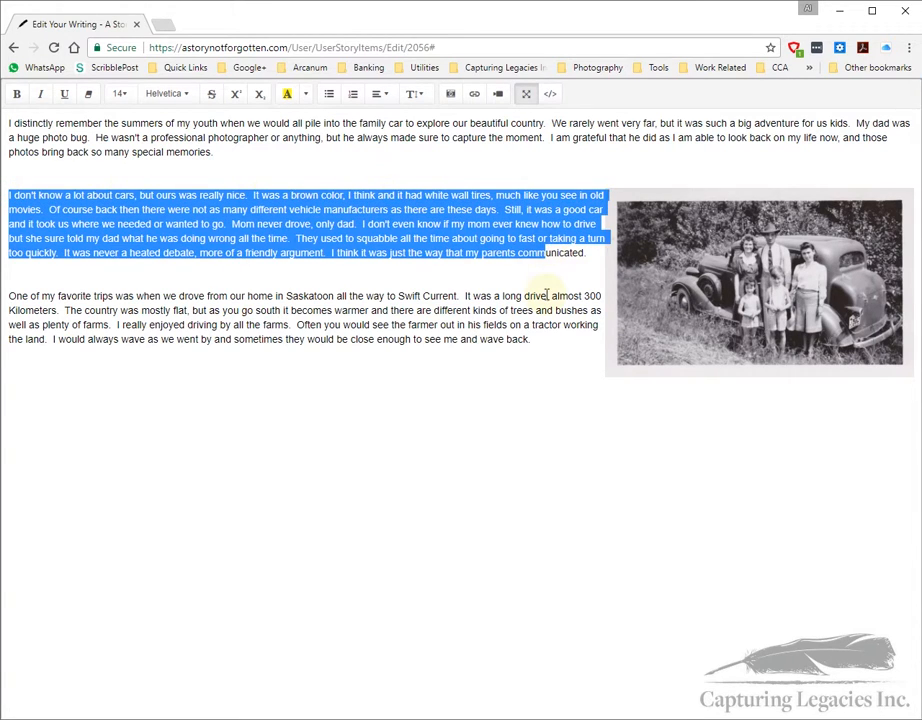
{"action": "left_click", "coordinate": [546, 294]}
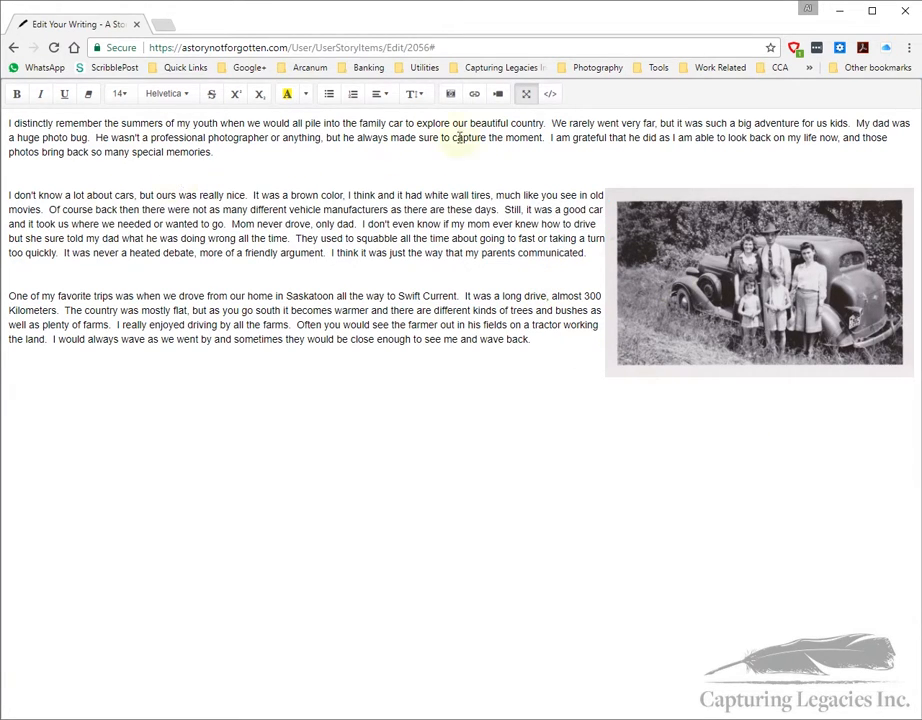
{"action": "left_click", "coordinate": [528, 94]}
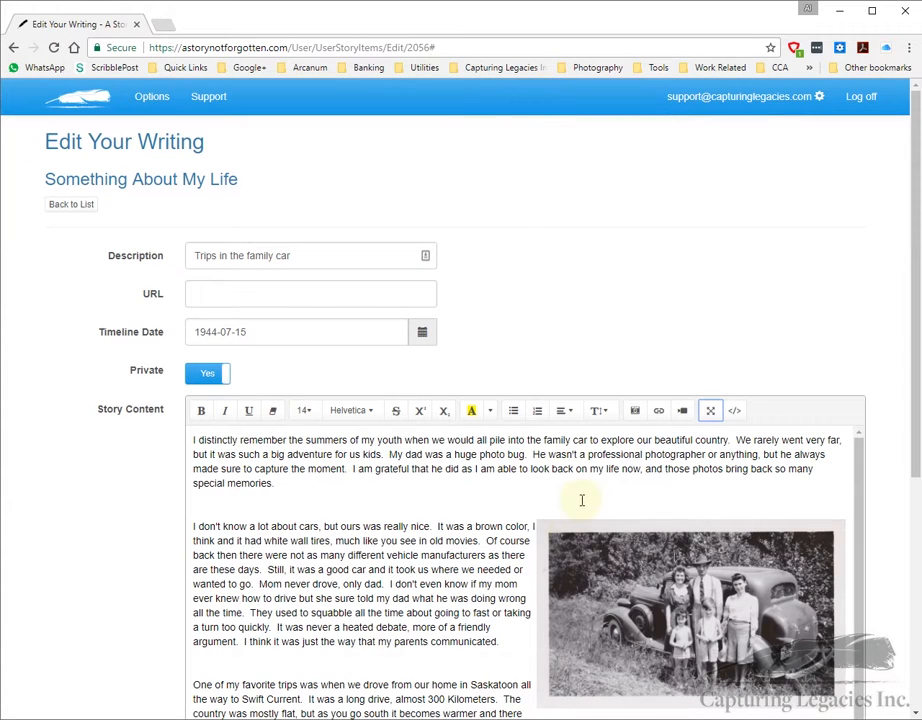
{"action": "scroll", "coordinate": [581, 500], "scroll_direction": "down", "scroll_amount": 1}
{"action": "scroll", "coordinate": [487, 534], "scroll_direction": "down", "scroll_amount": 2}
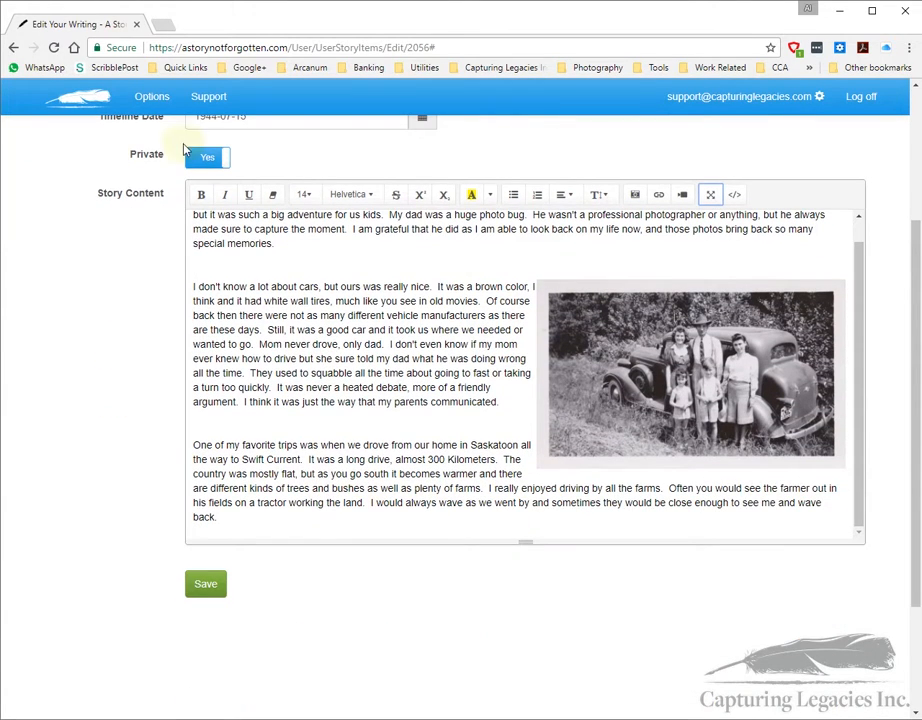
{"action": "scroll", "coordinate": [320, 432], "scroll_direction": "up", "scroll_amount": 1}
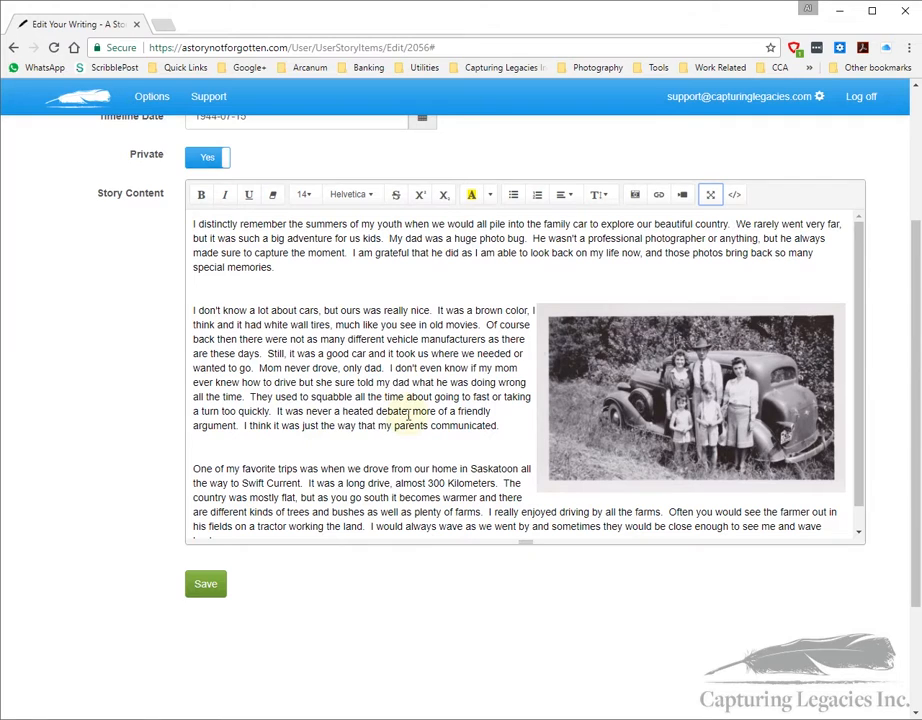
Step: Save the 'Trips in the family car' story and view its details page with the photo
{"action": "left_click", "coordinate": [210, 583]}
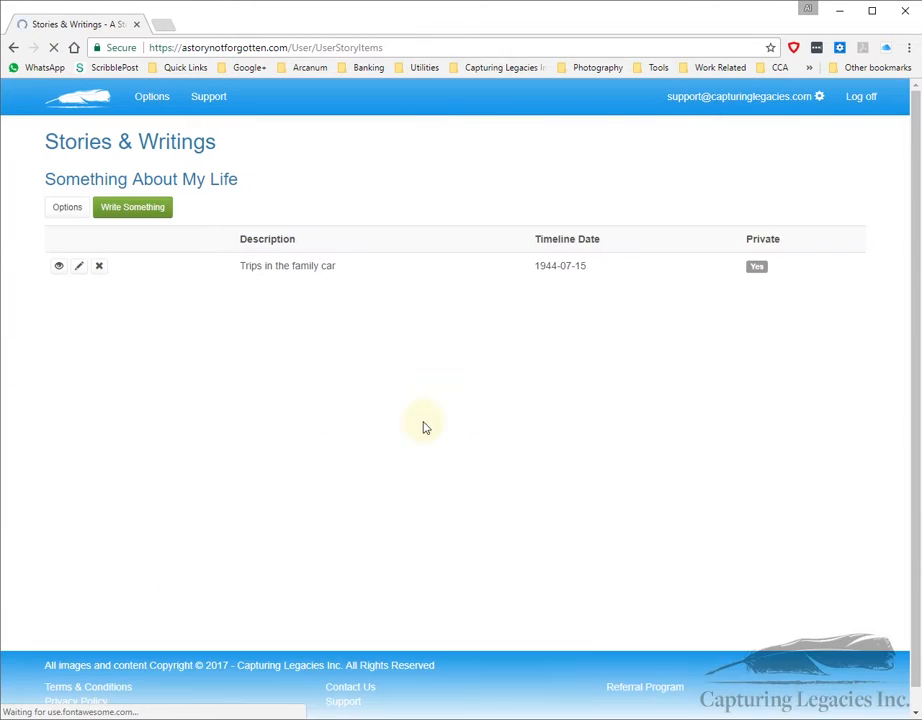
{"action": "left_click", "coordinate": [57, 267]}
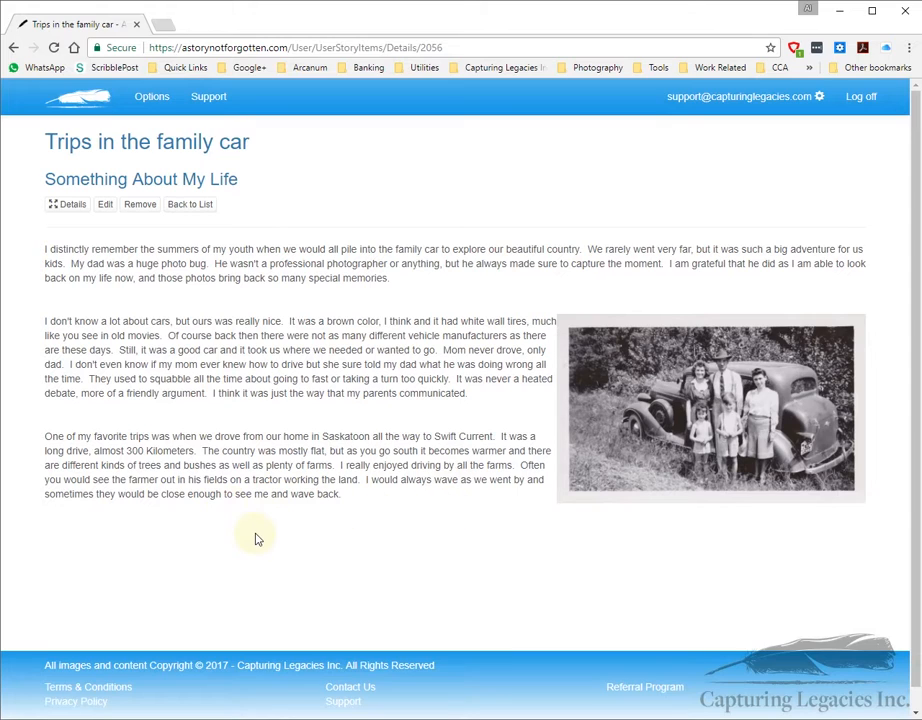
Step: Go back through the story list and project Options to the Characters In The Story page
{"action": "left_click", "coordinate": [194, 210]}
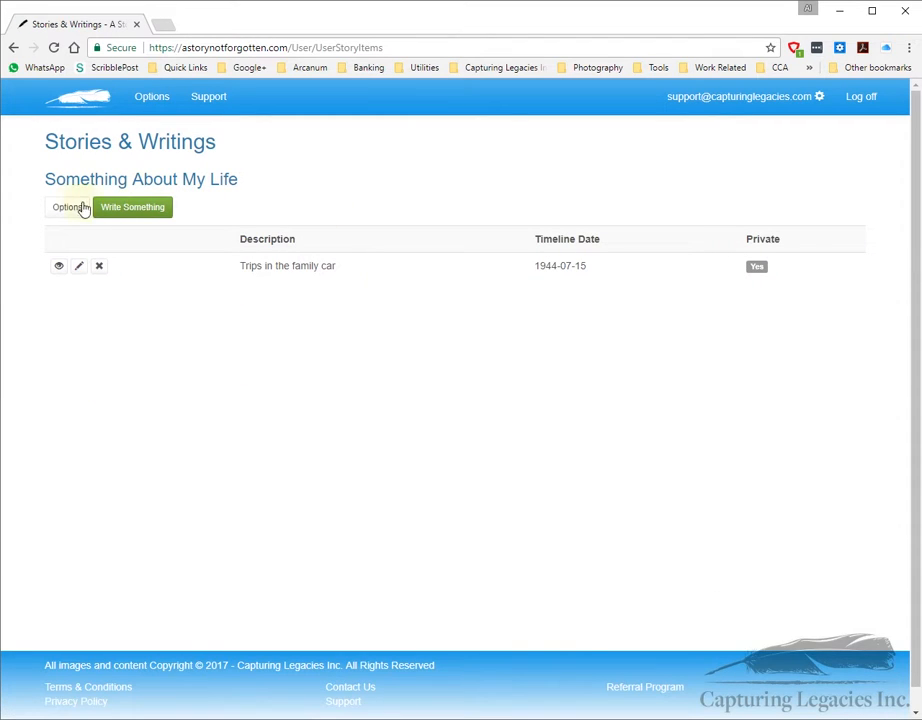
{"action": "left_click", "coordinate": [58, 208]}
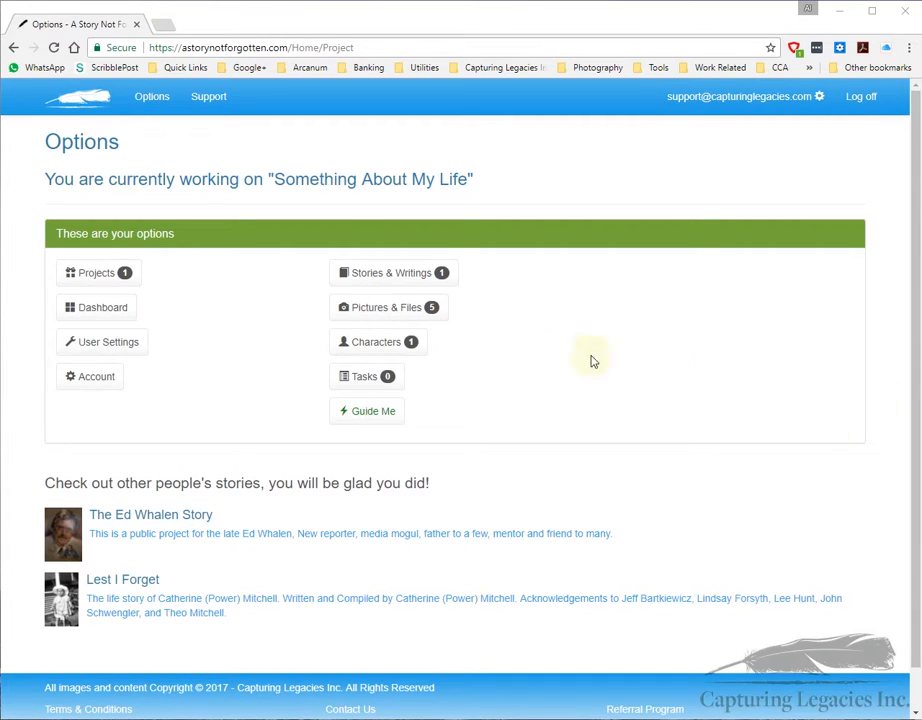
{"action": "left_click", "coordinate": [370, 344]}
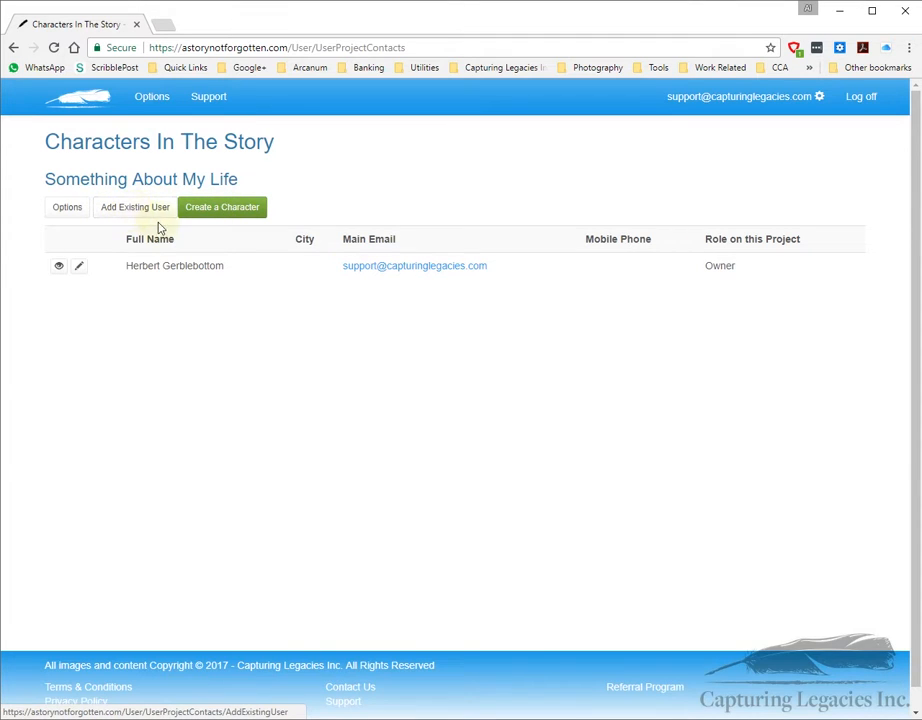
Step: Create a new character with a main e-mail, first and last name, and the Contributor role
{"action": "left_click", "coordinate": [230, 216]}
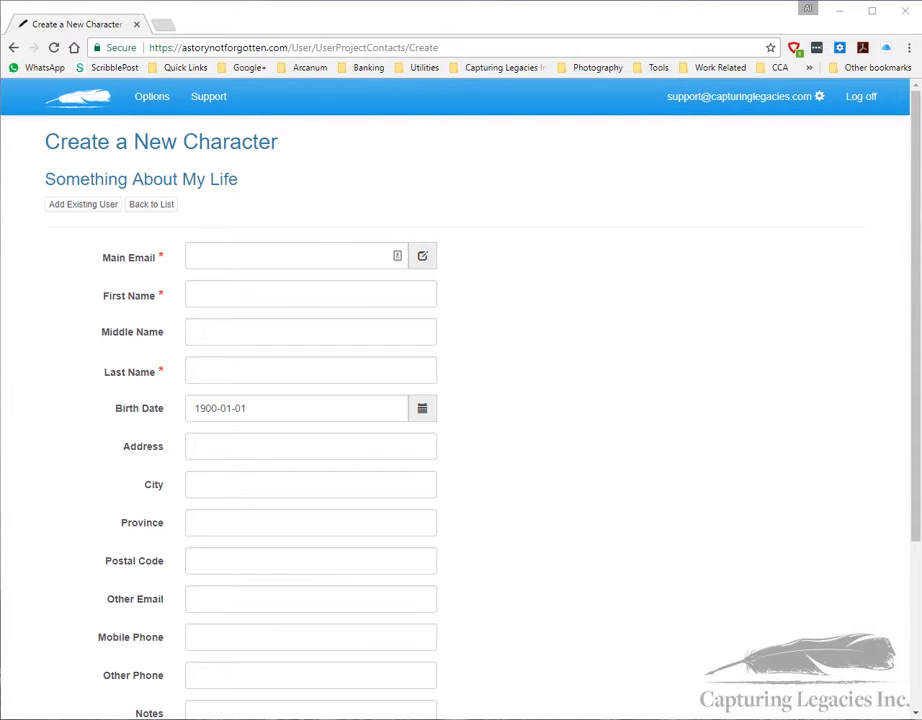
{"action": "left_click", "coordinate": [208, 256]}
{"action": "key", "text": "ctrl+v"}
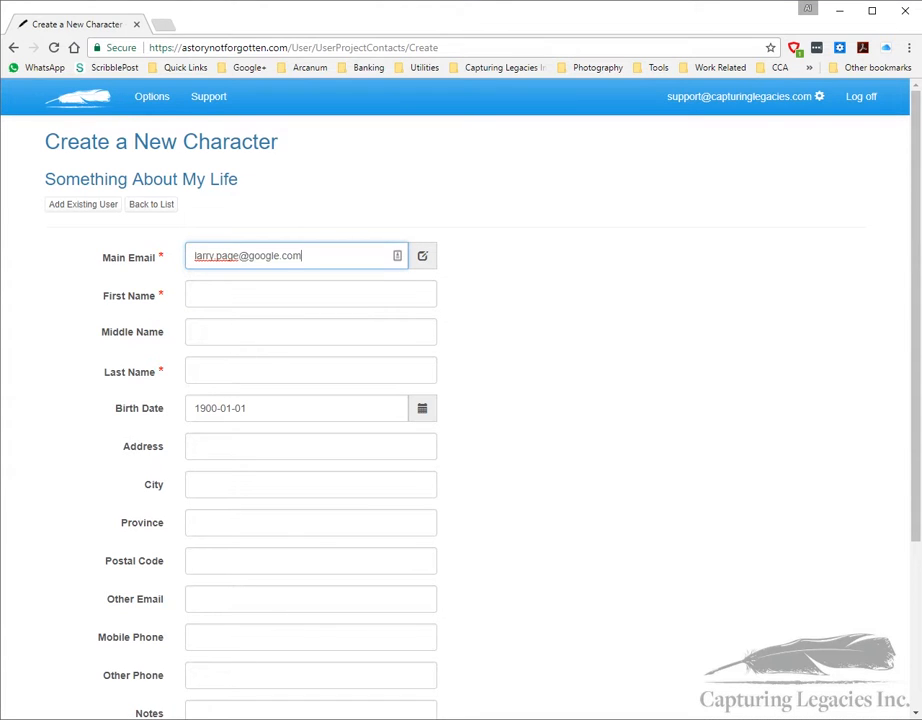
{"action": "left_click", "coordinate": [201, 294]}
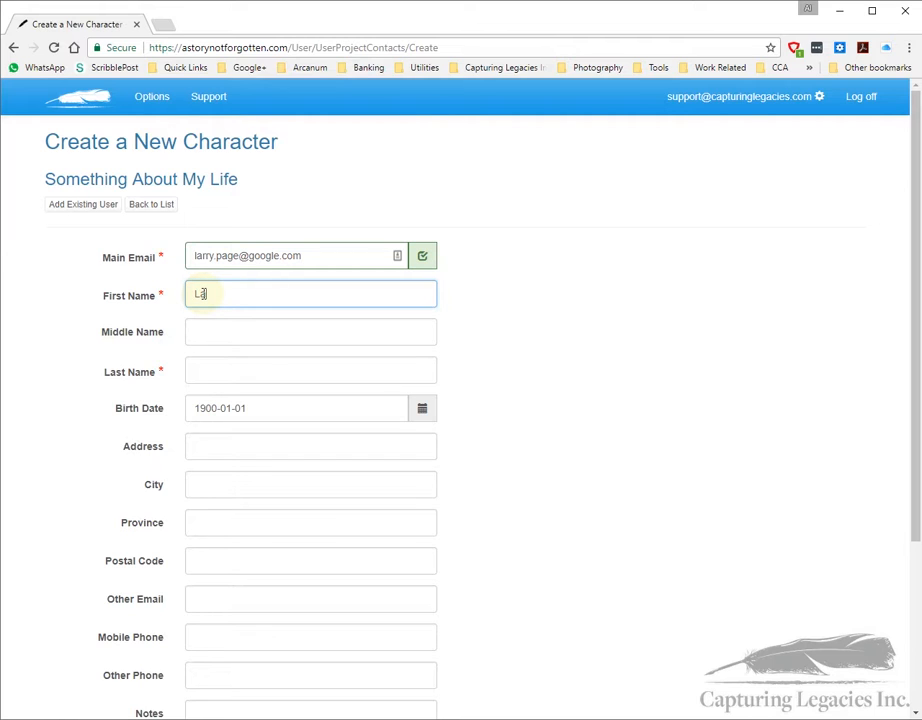
{"action": "left_click", "coordinate": [212, 373]}
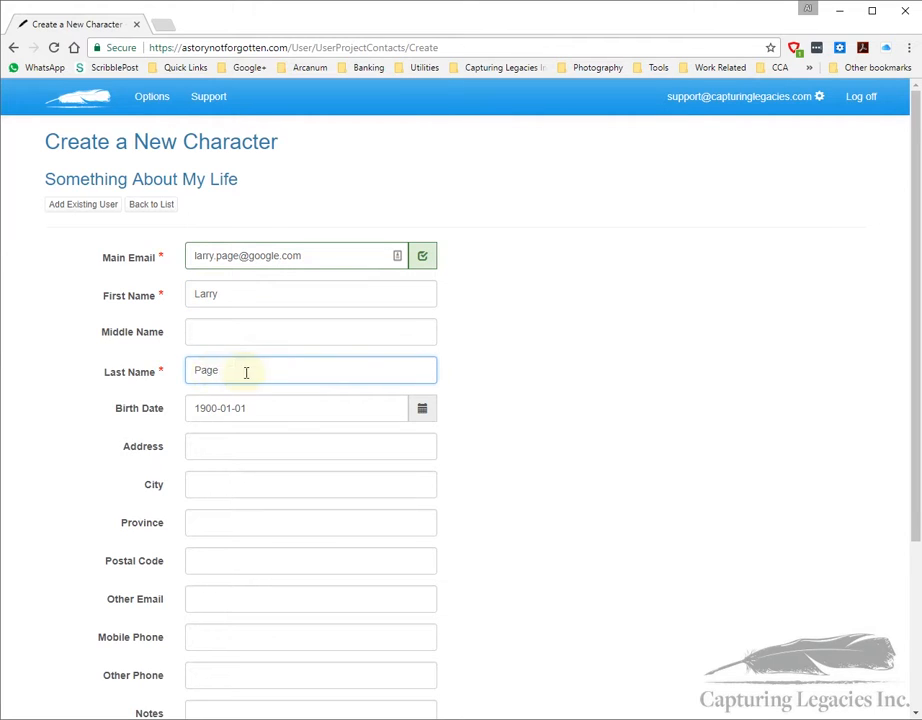
{"action": "scroll", "coordinate": [164, 447], "scroll_direction": "down", "scroll_amount": 1}
{"action": "scroll", "coordinate": [164, 447], "scroll_direction": "down", "scroll_amount": 2}
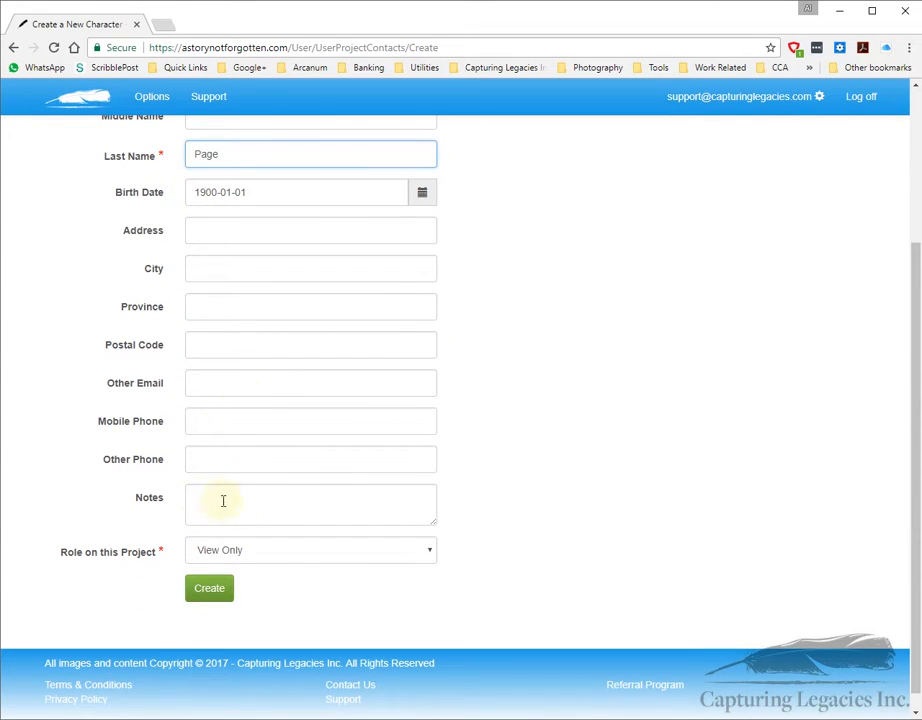
{"action": "left_click", "coordinate": [266, 552]}
{"action": "left_click", "coordinate": [250, 584]}
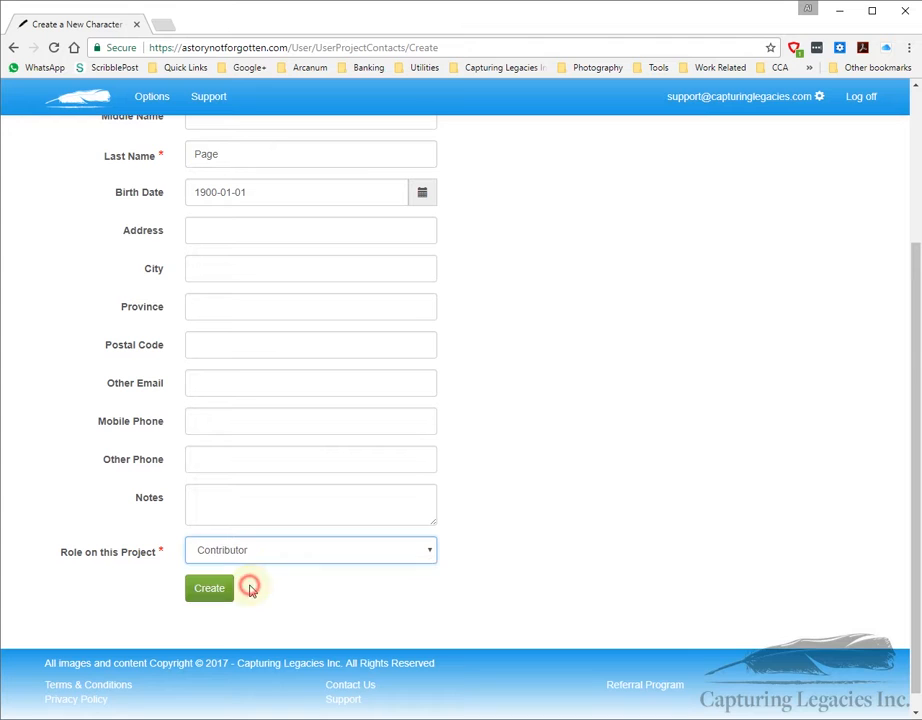
{"action": "scroll", "coordinate": [383, 519], "scroll_direction": "up", "scroll_amount": 1}
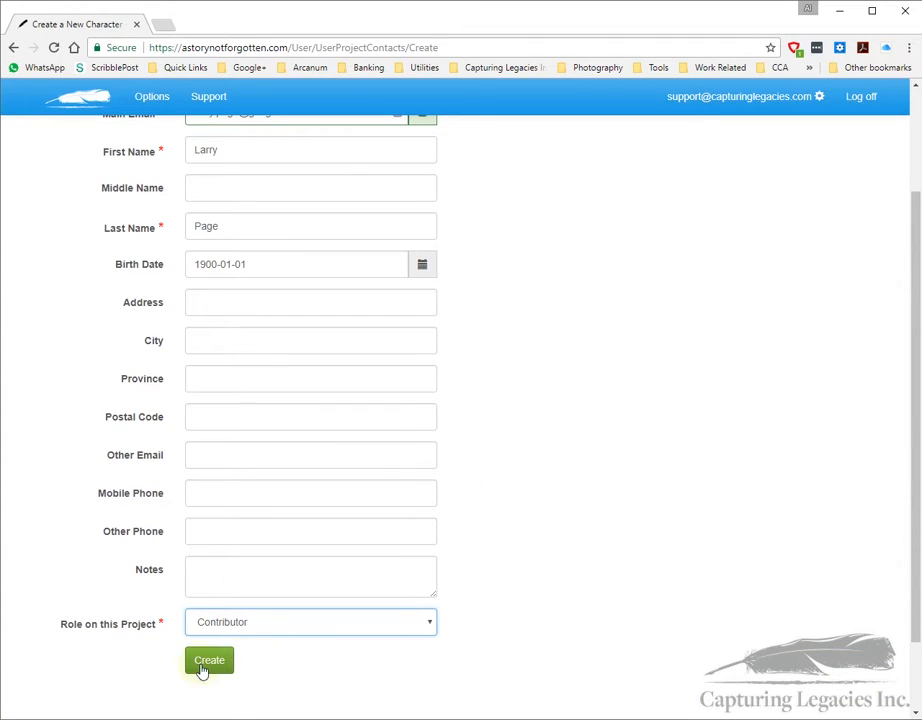
{"action": "left_click", "coordinate": [209, 668]}
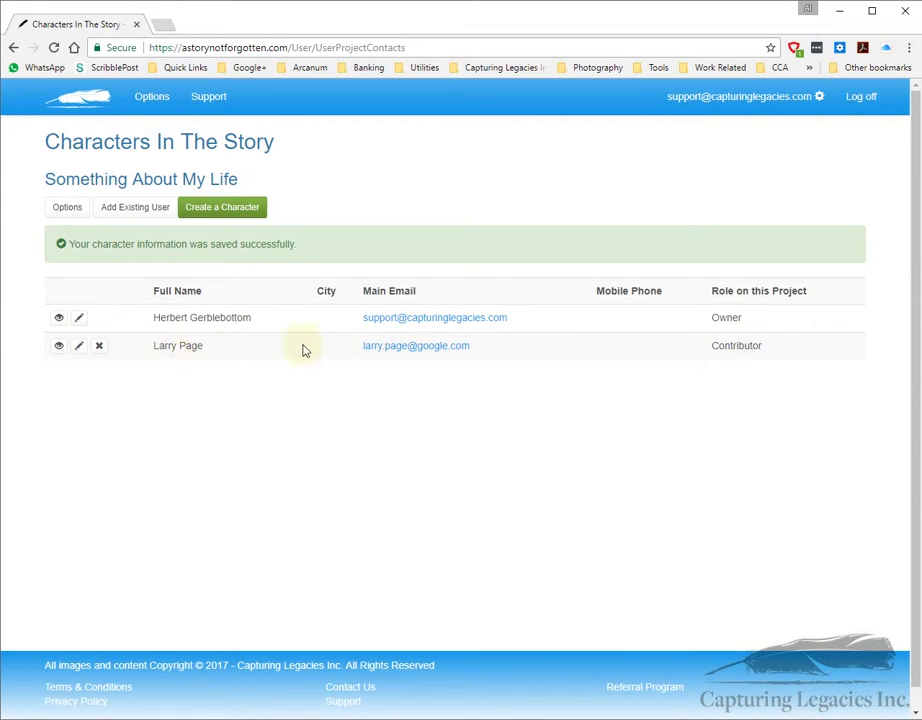
Step: Highlight the new character's e-mail, then return to the Options page now counting 2 characters
{"action": "left_click_drag", "start_coordinate": [486, 346], "coordinate": [358, 348]}
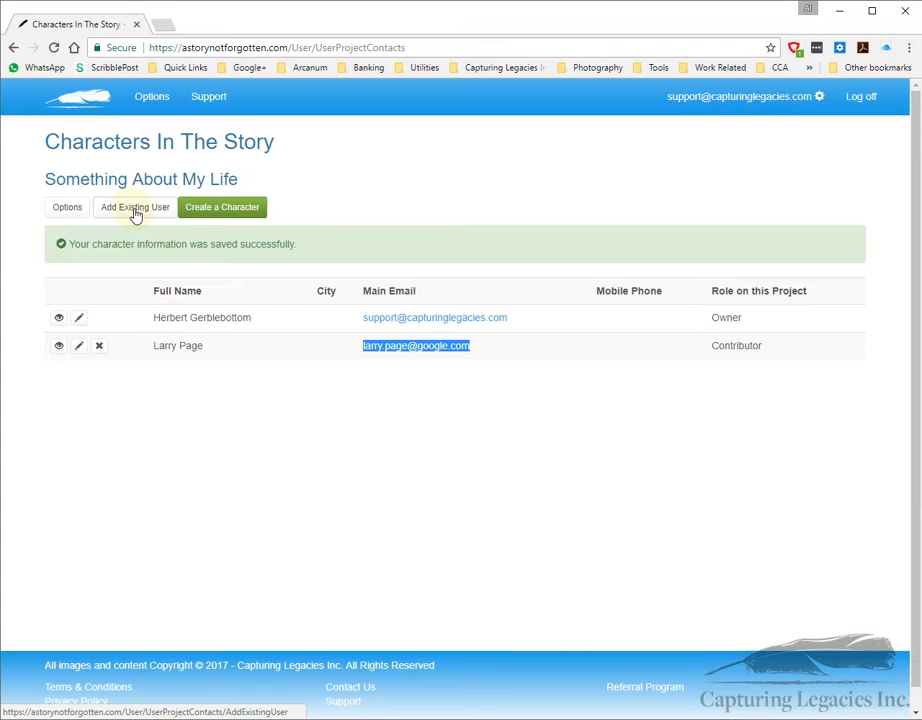
{"action": "left_click", "coordinate": [67, 208]}
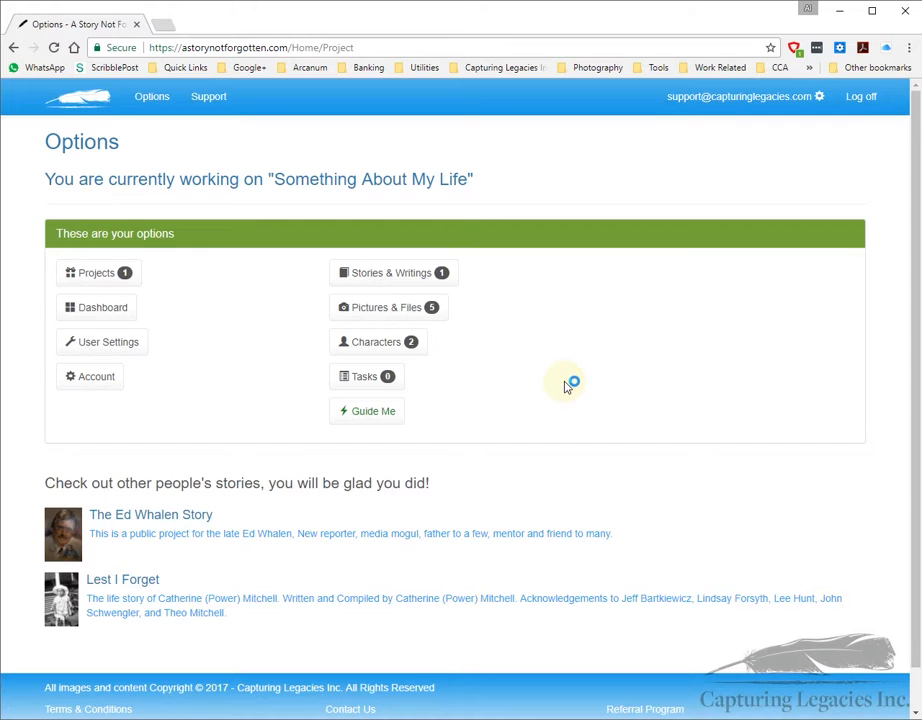
Step: Start a new task in the project's Tasks list named 'Interview My Dad'
{"action": "left_click", "coordinate": [360, 383]}
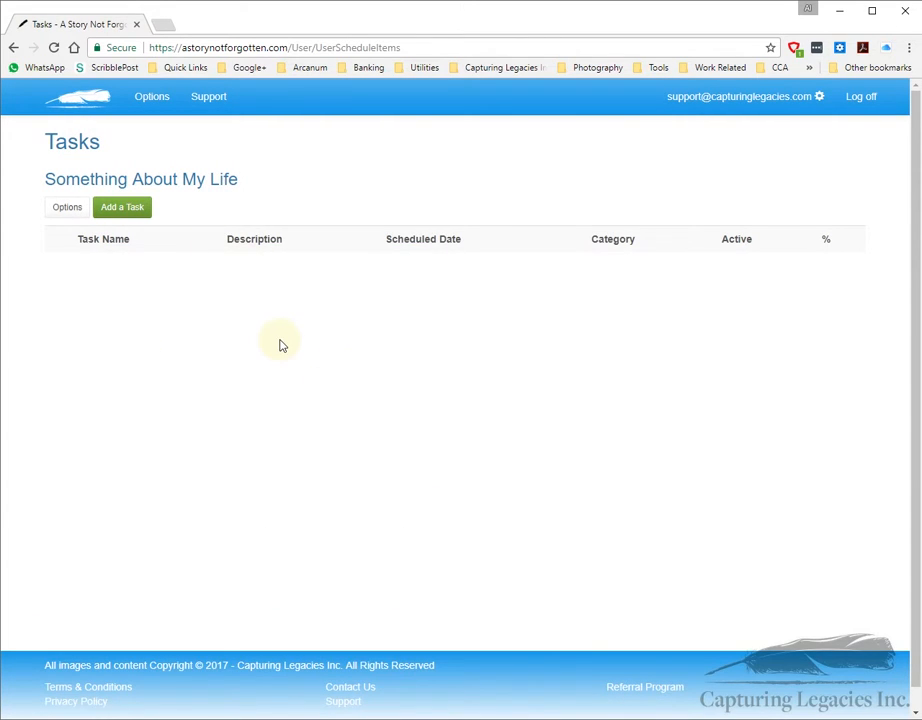
{"action": "left_click", "coordinate": [135, 210]}
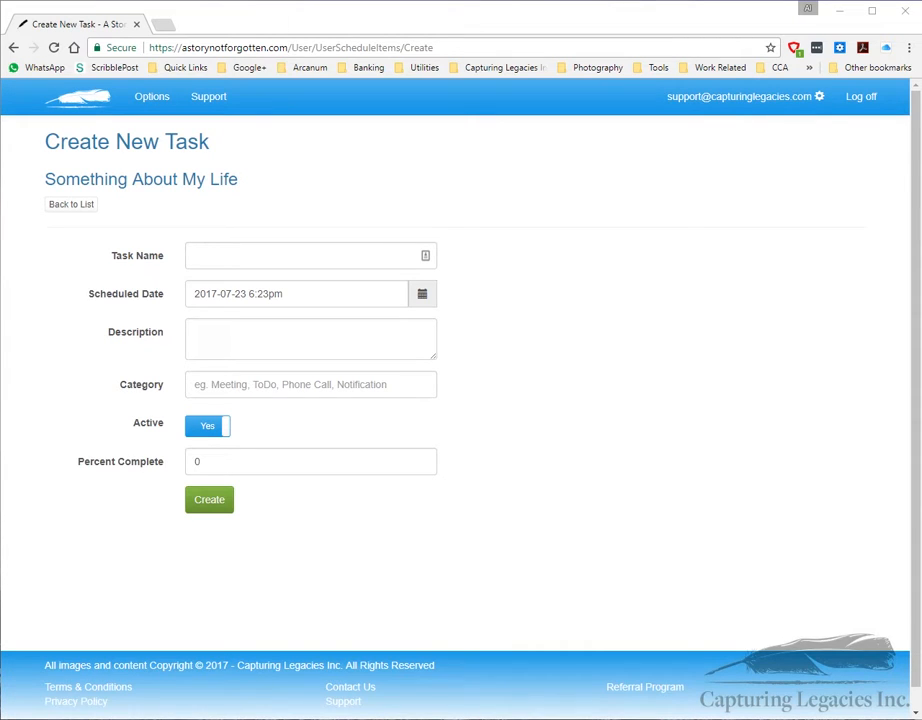
{"action": "left_click", "coordinate": [216, 251]}
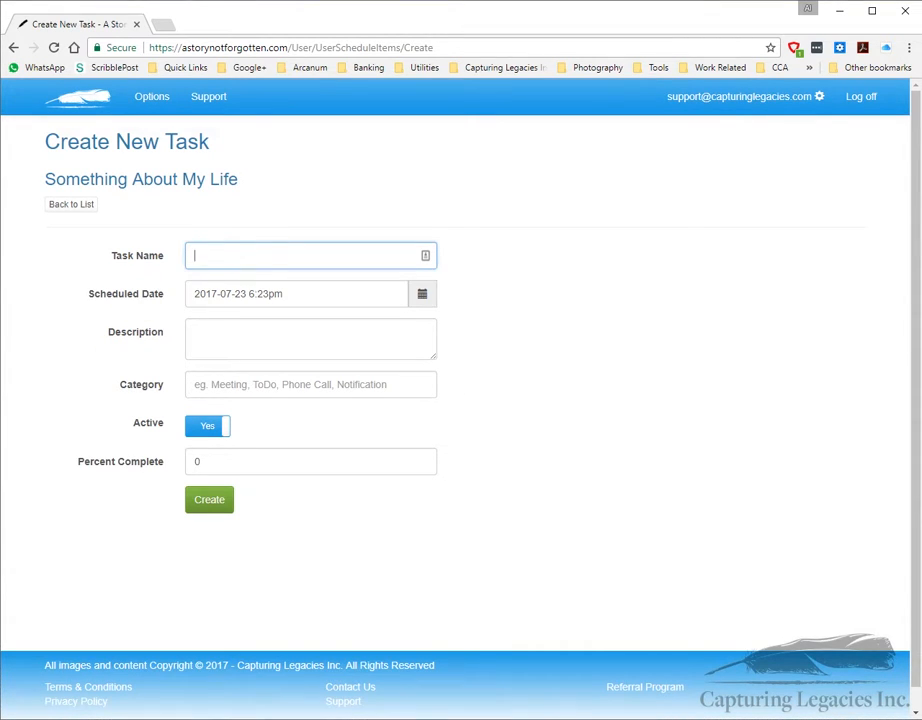
{"action": "type", "text": "Interview My Dad"}
Step: Schedule the task for 2017-07-28 at 3:00pm using the calendar and time picker
{"action": "left_click", "coordinate": [421, 293]}
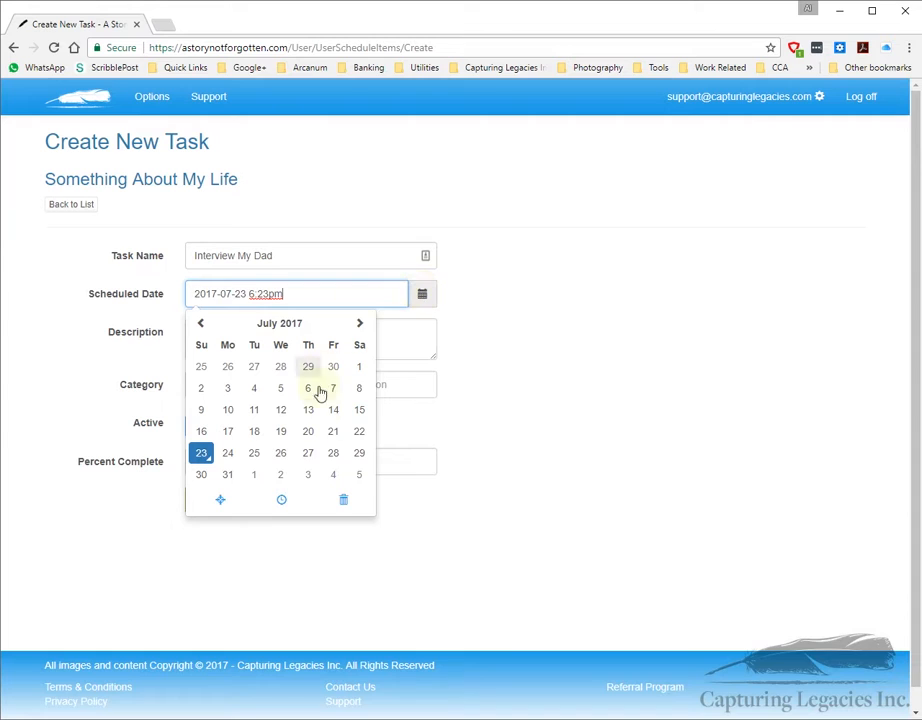
{"action": "left_click", "coordinate": [334, 454]}
{"action": "left_click", "coordinate": [280, 499]}
{"action": "left_click", "coordinate": [212, 457]}
{"action": "left_click", "coordinate": [212, 457]}
{"action": "left_click", "coordinate": [212, 457]}
{"action": "left_click", "coordinate": [305, 457]}
{"action": "left_click", "coordinate": [307, 457]}
{"action": "left_click", "coordinate": [307, 457]}
{"action": "left_click", "coordinate": [307, 457]}
{"action": "left_click", "coordinate": [307, 457]}
{"action": "left_click", "coordinate": [308, 458]}
{"action": "left_click", "coordinate": [308, 458]}
{"action": "left_click", "coordinate": [308, 458]}
{"action": "left_click", "coordinate": [301, 460]}
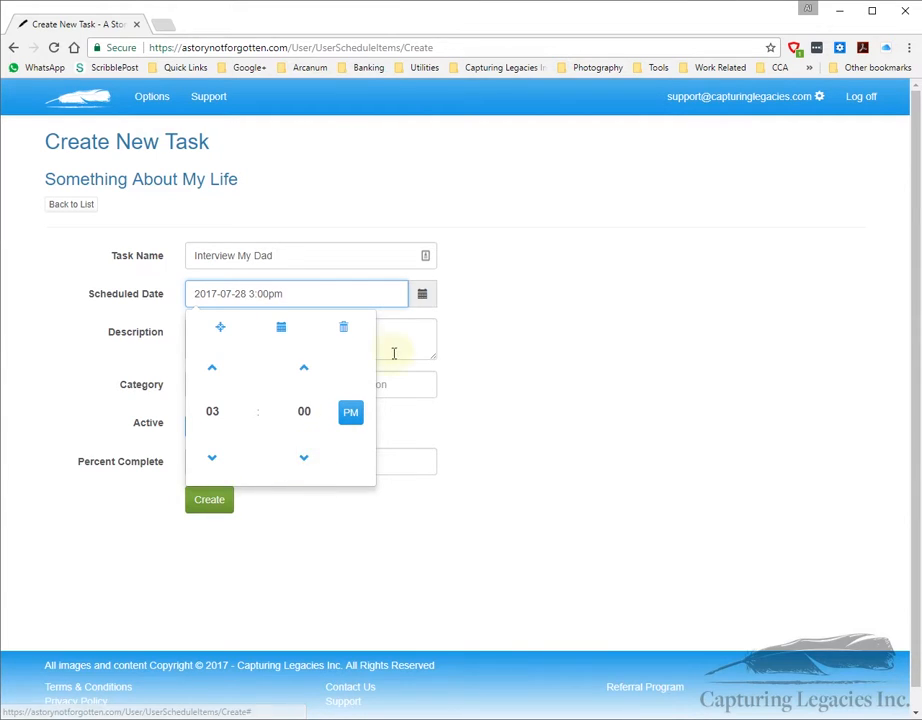
{"action": "left_click", "coordinate": [462, 416]}
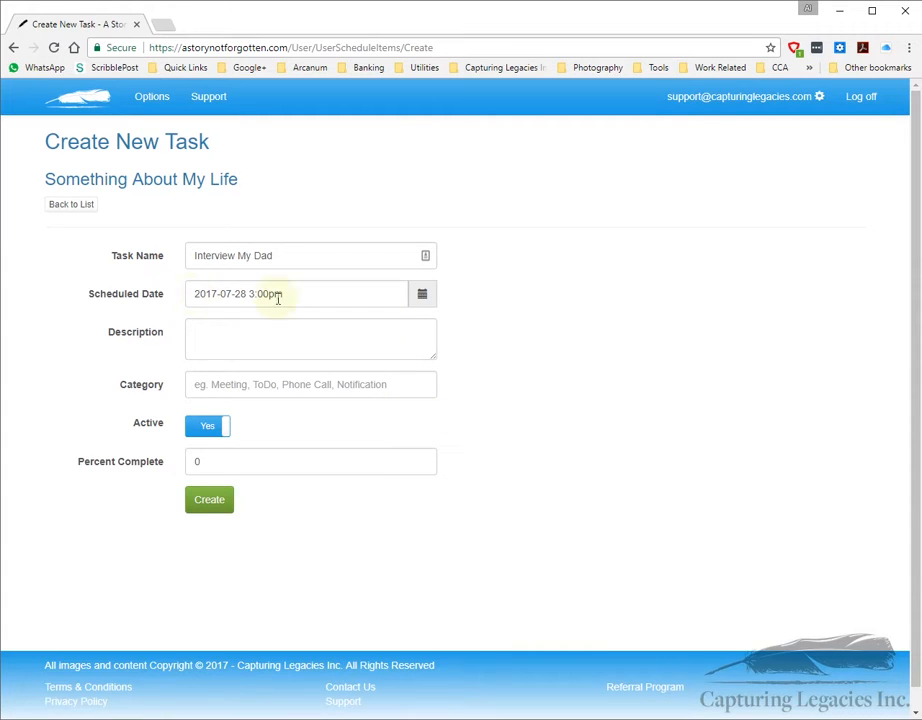
Step: Paste the task's description, set its category to Meeting, and create the task
{"action": "left_click", "coordinate": [190, 341]}
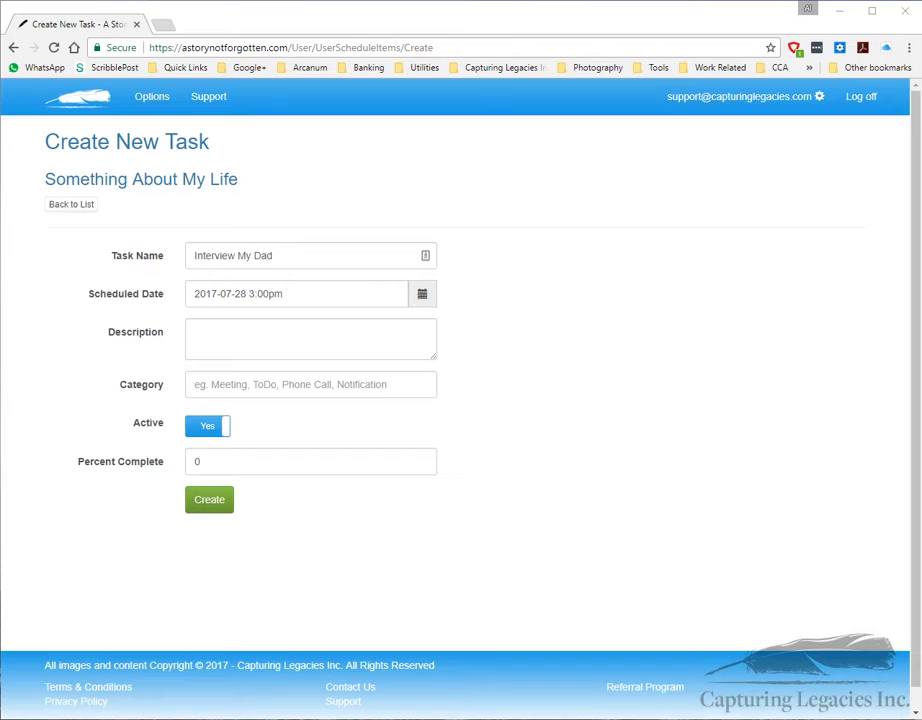
{"action": "left_click", "coordinate": [189, 324]}
{"action": "type", "text": "I want to interview my dad to see if he has any additional memories about when I was a child."}
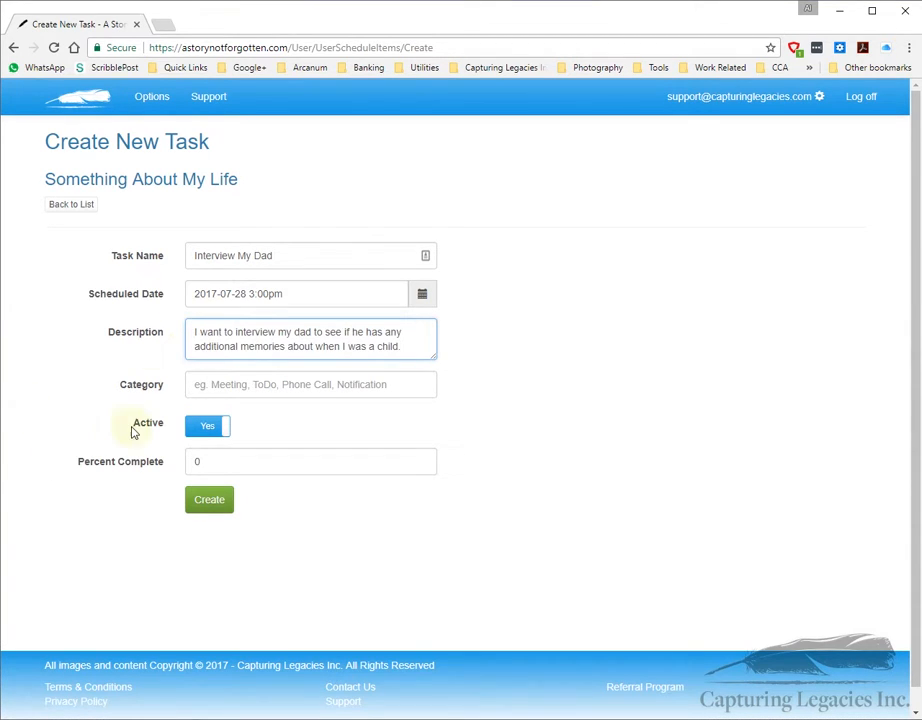
{"action": "left_click", "coordinate": [216, 386]}
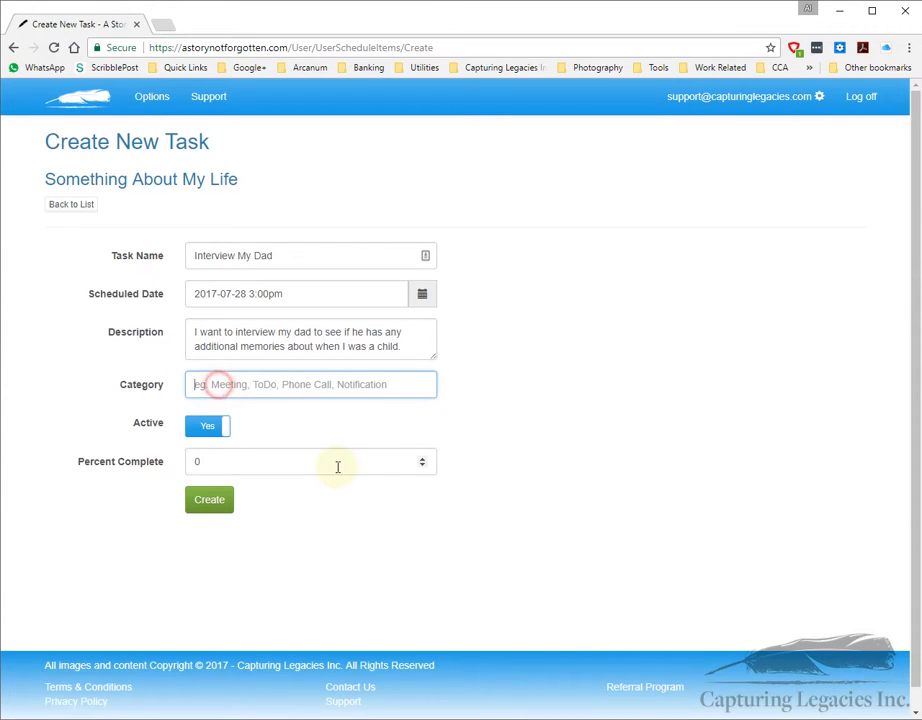
{"action": "type", "text": "Meeting"}
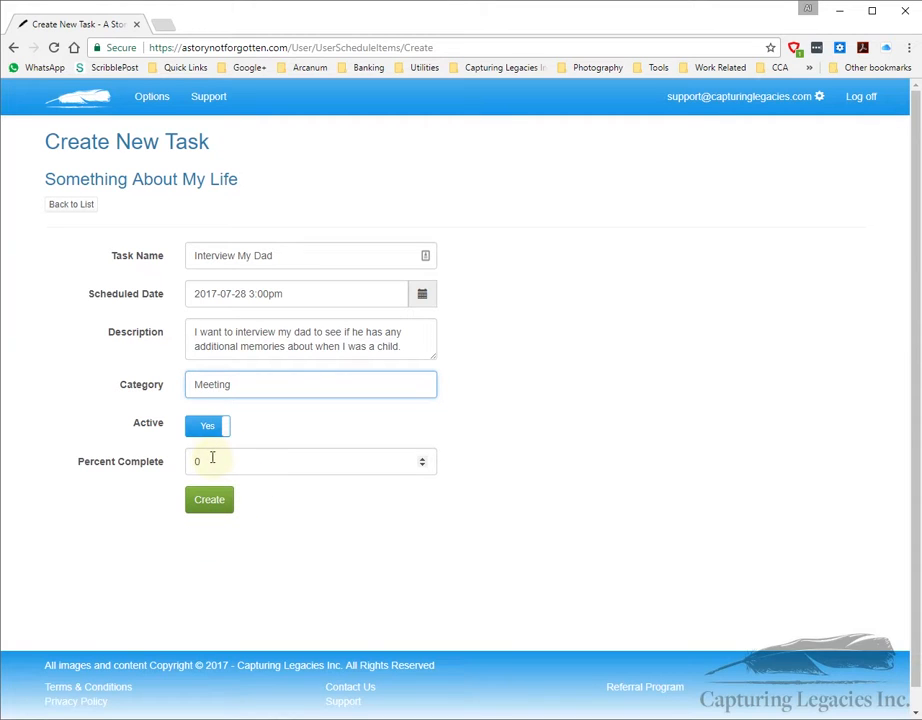
{"action": "left_click", "coordinate": [207, 500]}
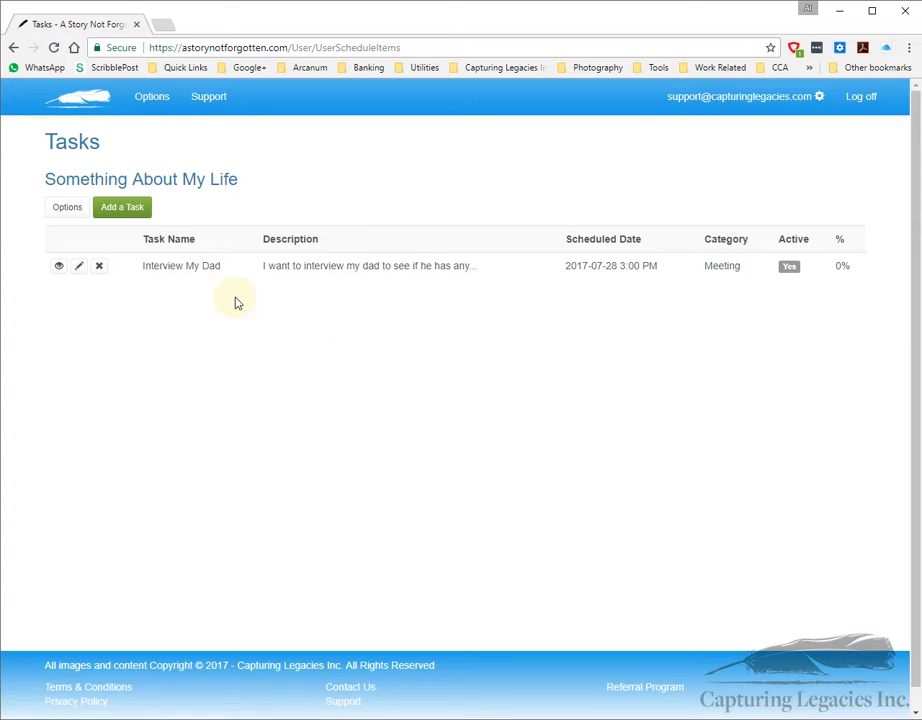
Step: Go back to the project options and open the Guide Me story writing guide
{"action": "left_click", "coordinate": [67, 207]}
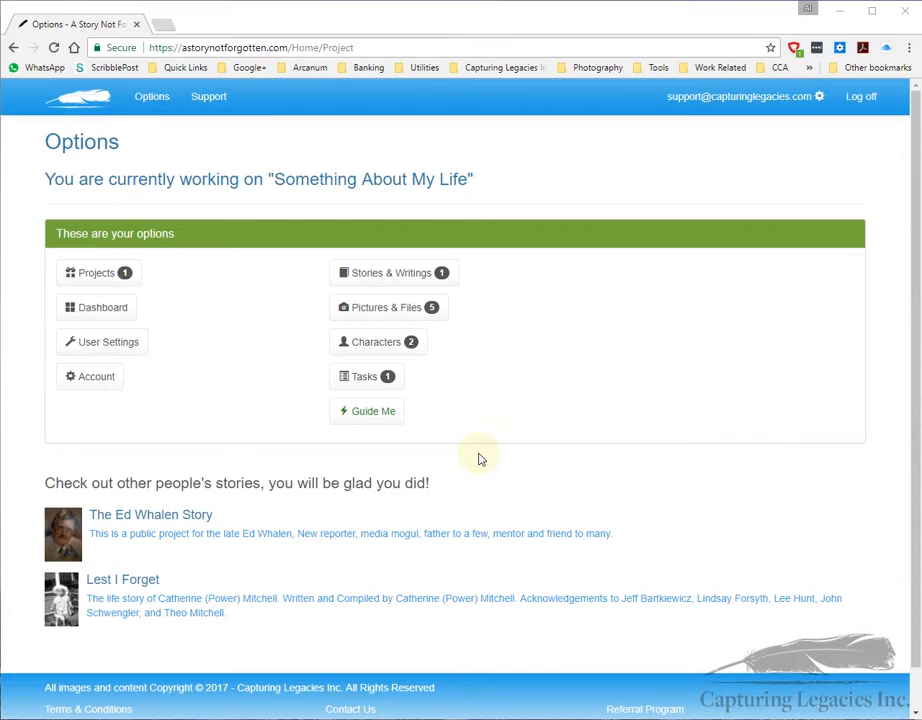
{"action": "left_click", "coordinate": [367, 418]}
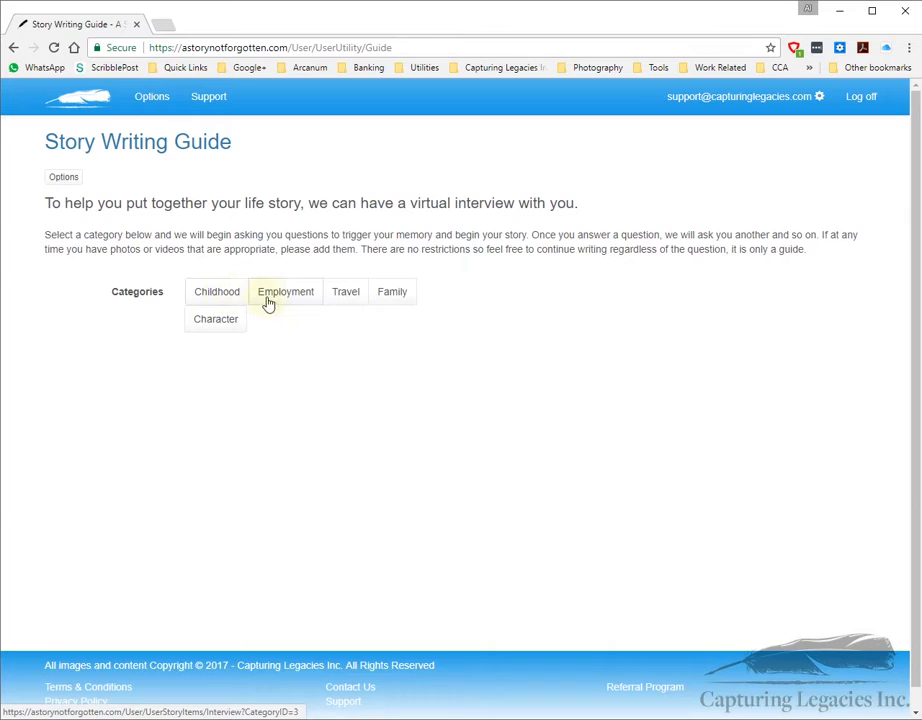
Step: Start the Childhood questions, skip to the happy-moment question, and begin answering 'My favorite moment...'
{"action": "left_click", "coordinate": [207, 293]}
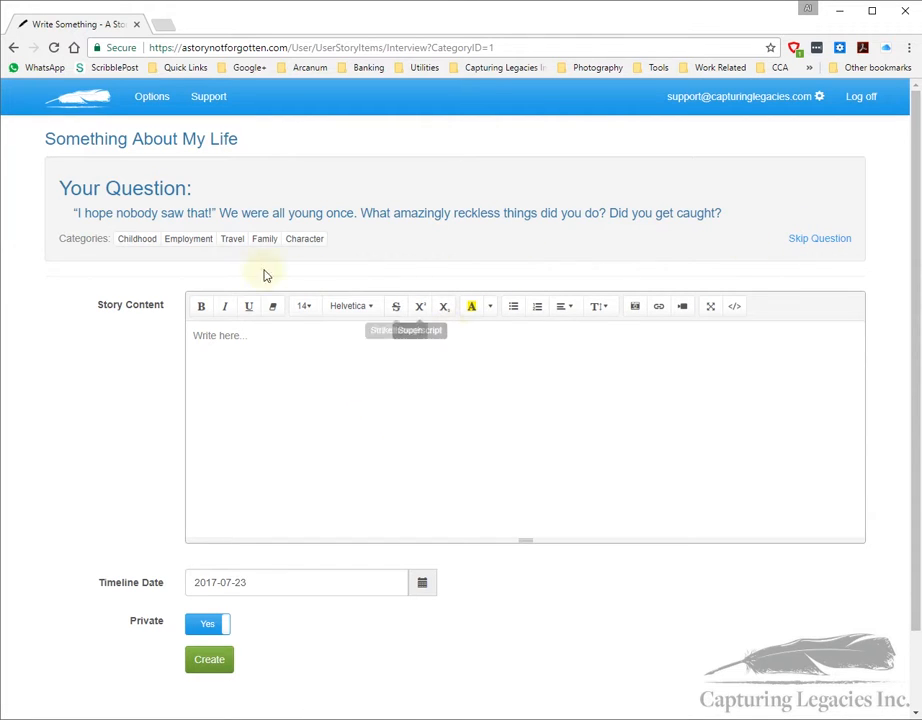
{"action": "left_click", "coordinate": [814, 240]}
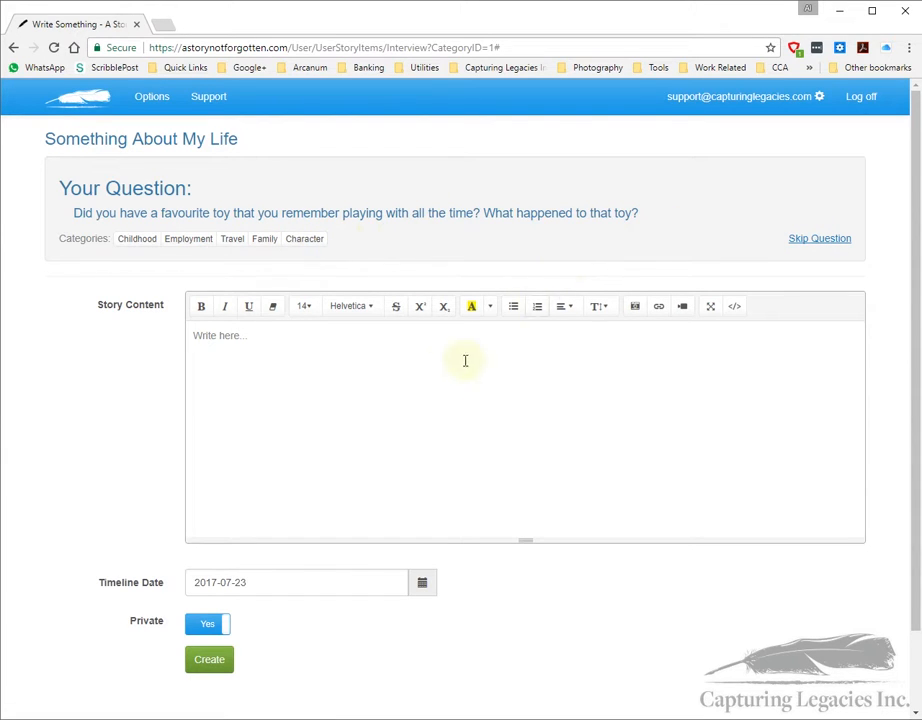
{"action": "left_click", "coordinate": [806, 244]}
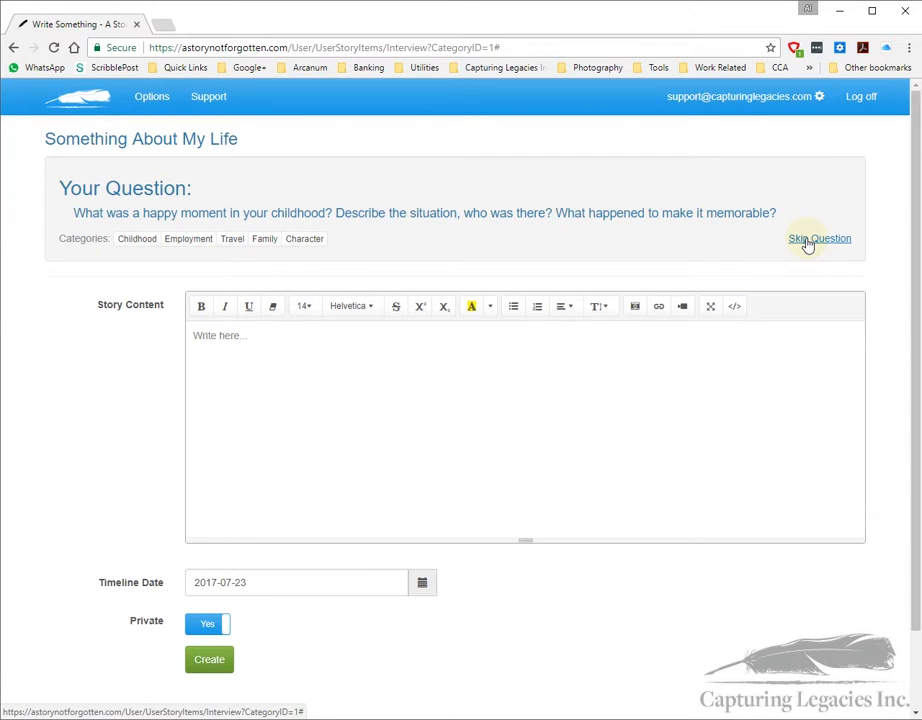
{"action": "left_click", "coordinate": [294, 372]}
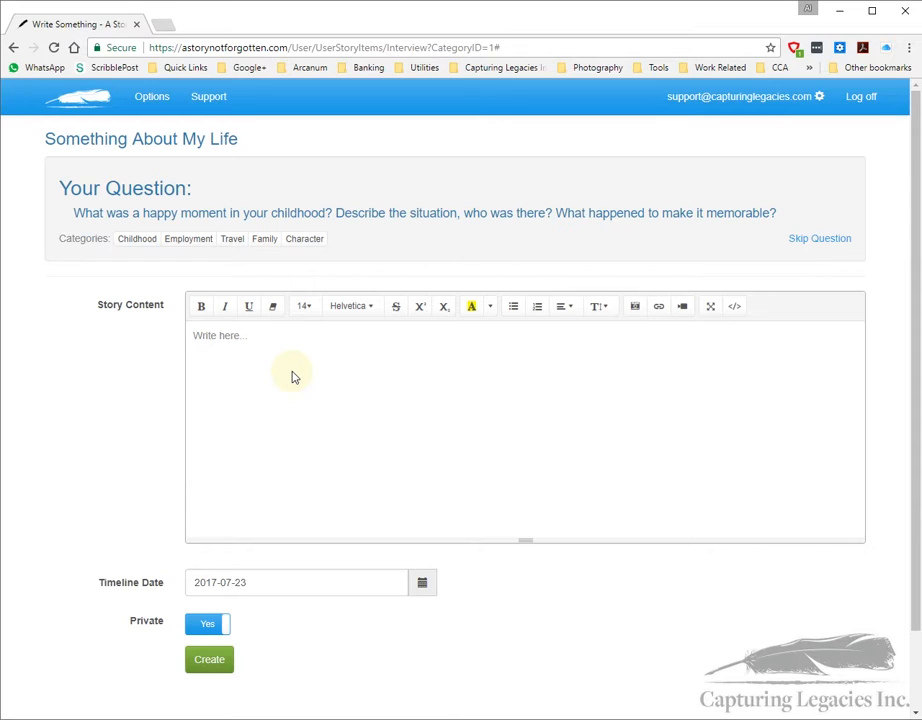
{"action": "type", "text": "My favorite moment..."}
Step: Insert the photo of three children by the old car and resize it to half
{"action": "left_click", "coordinate": [637, 308]}
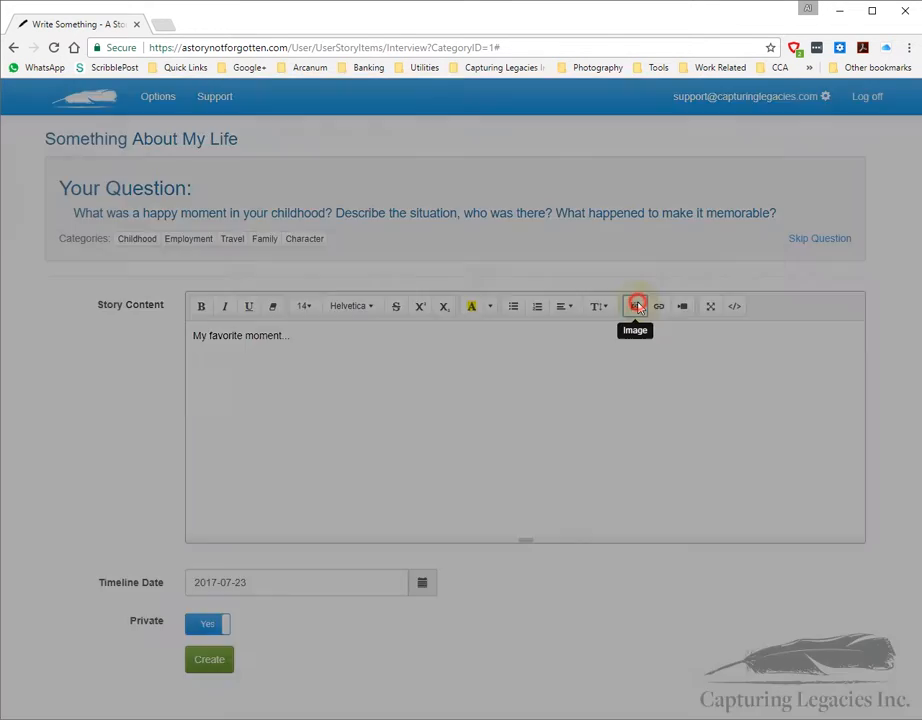
{"action": "left_click", "coordinate": [463, 229]}
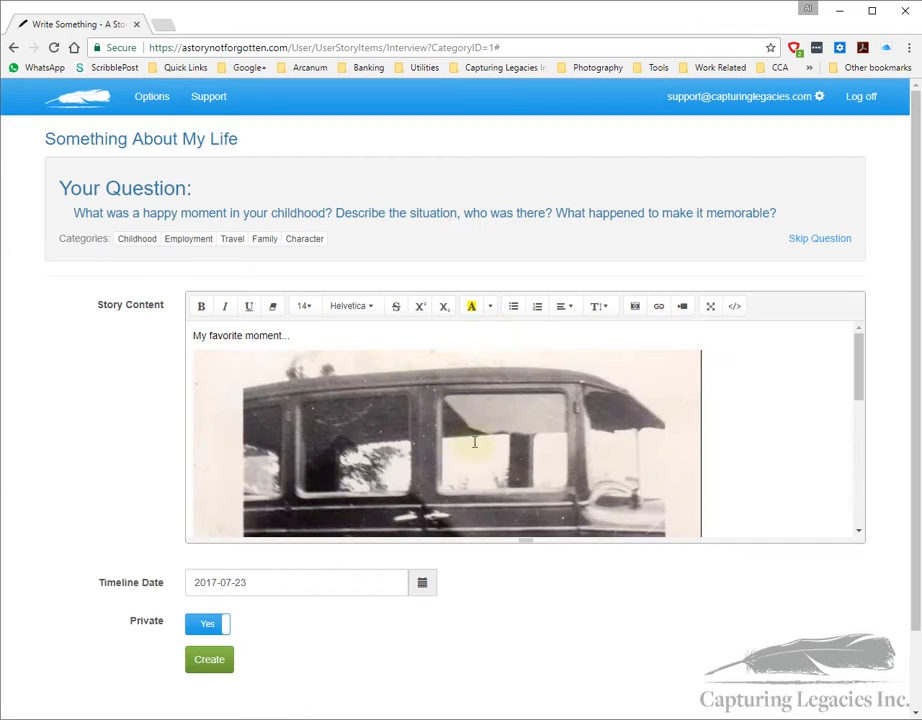
{"action": "scroll", "coordinate": [523, 452], "scroll_direction": "down", "scroll_amount": 5}
{"action": "scroll", "coordinate": [469, 449], "scroll_direction": "down", "scroll_amount": 2}
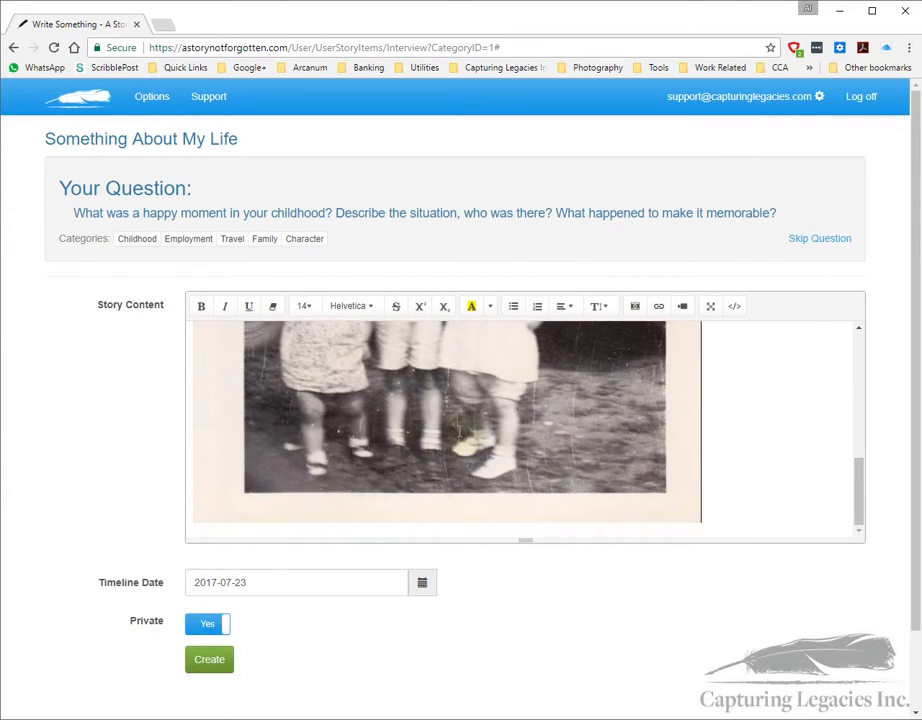
{"action": "left_click", "coordinate": [414, 498]}
{"action": "left_click", "coordinate": [246, 547]}
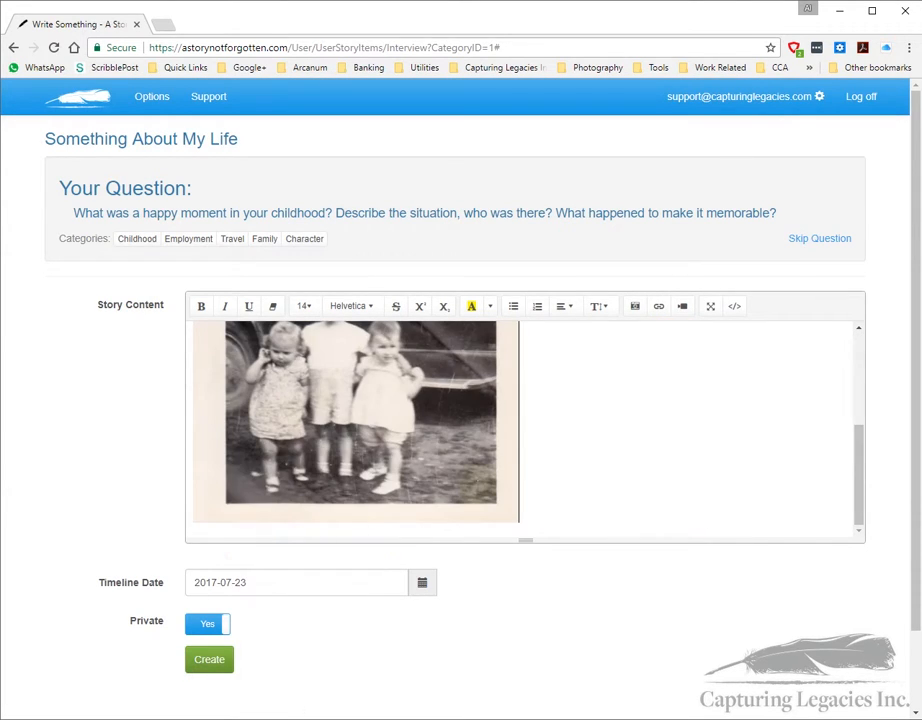
{"action": "scroll", "coordinate": [609, 442], "scroll_direction": "up", "scroll_amount": 5}
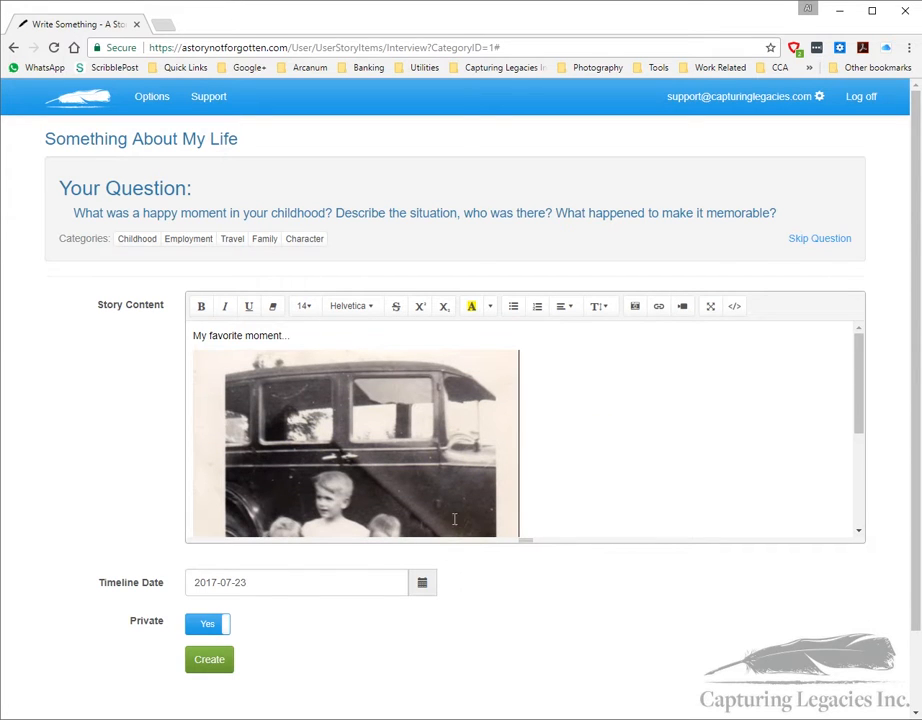
Step: Enable the Timeline Date and save the answer as a story, returning to Options
{"action": "left_click", "coordinate": [272, 583]}
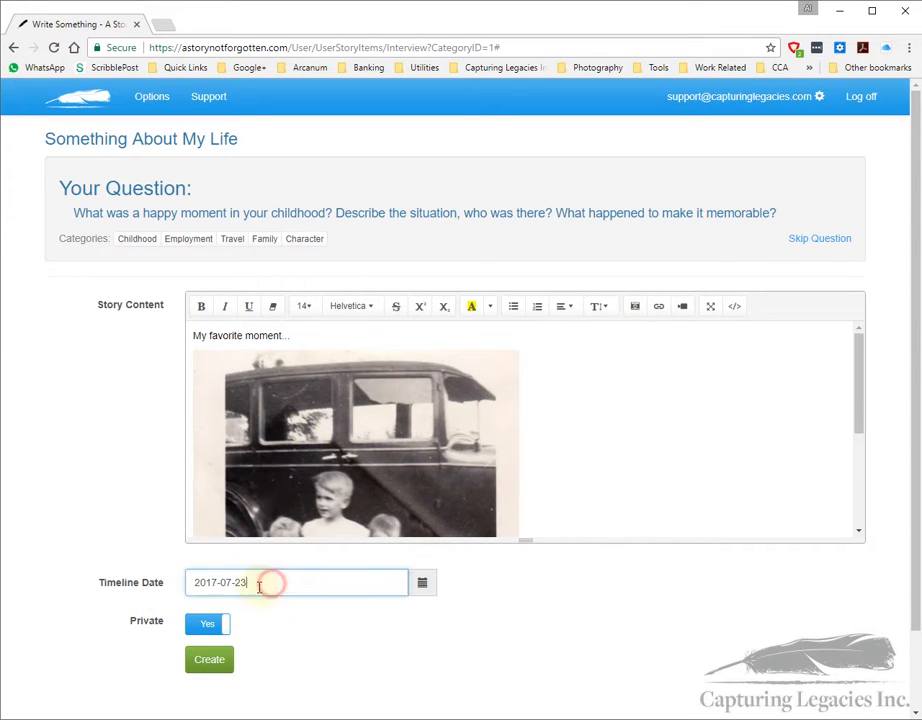
{"action": "left_click", "coordinate": [210, 662]}
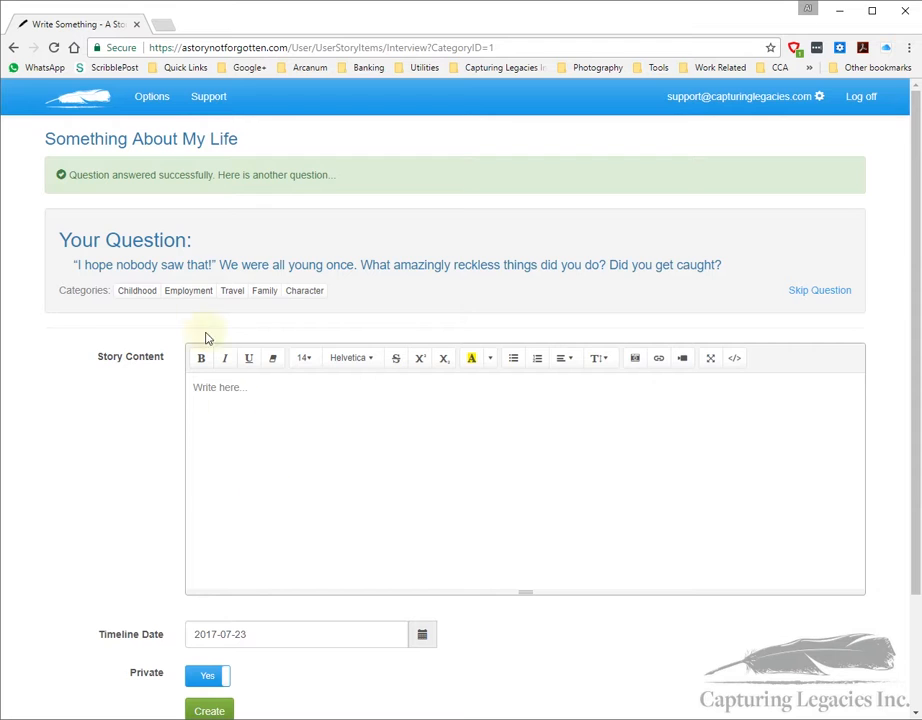
{"action": "left_click", "coordinate": [152, 97]}
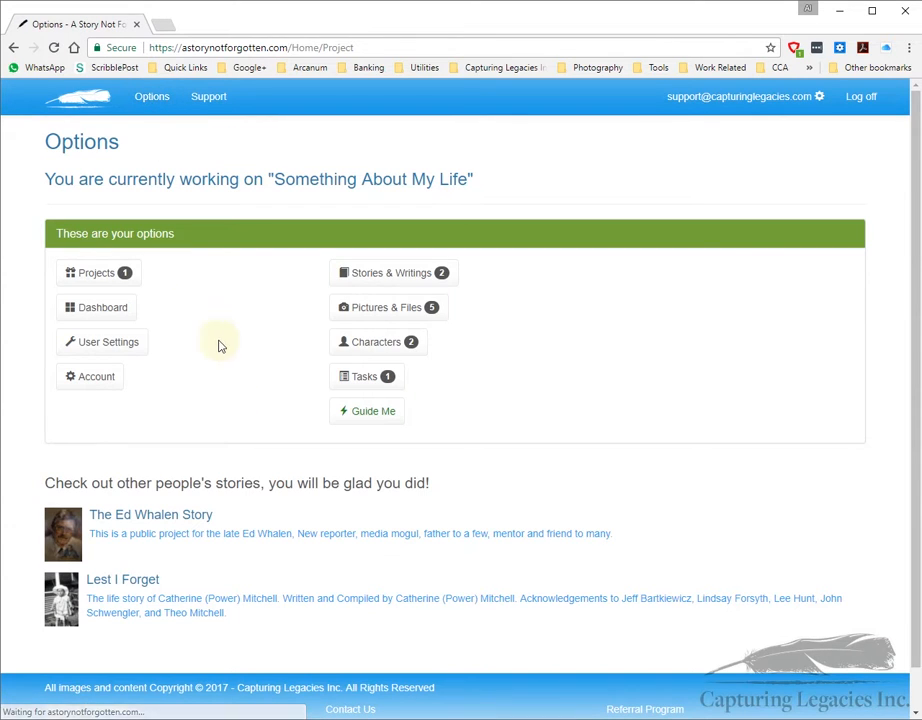
Step: View the 'Trips in the family car' and happy childhood moment stories, returning to the list after each
{"action": "left_click", "coordinate": [399, 272]}
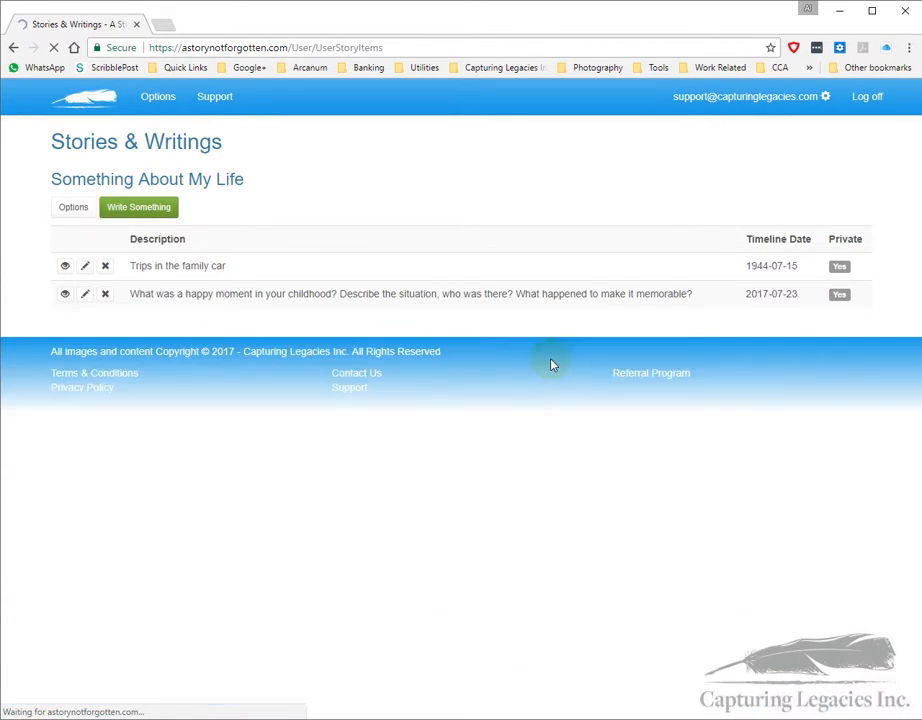
{"action": "left_click", "coordinate": [58, 267]}
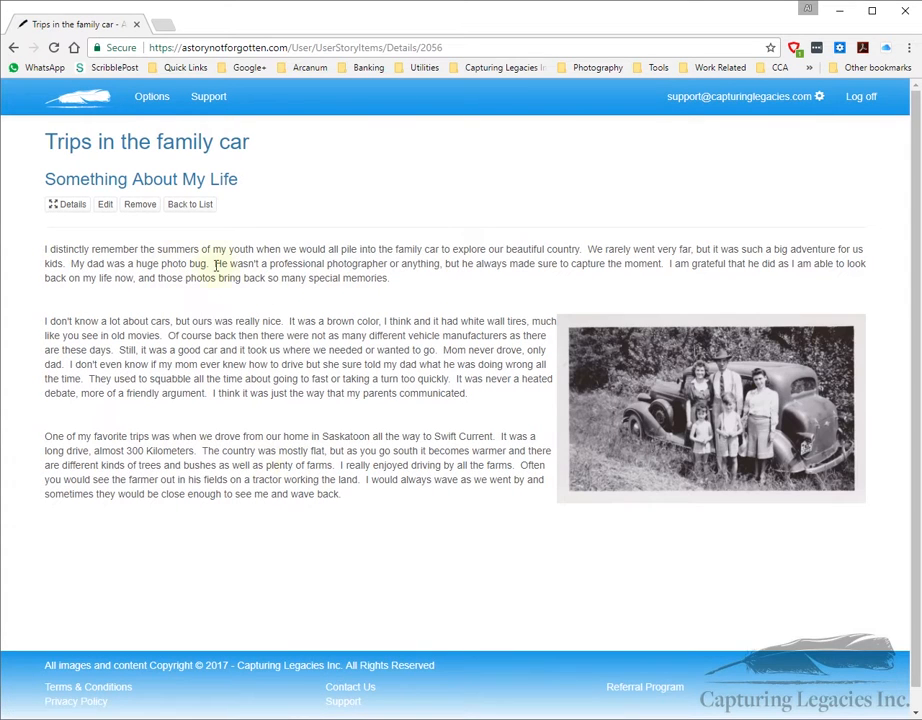
{"action": "left_click", "coordinate": [177, 206]}
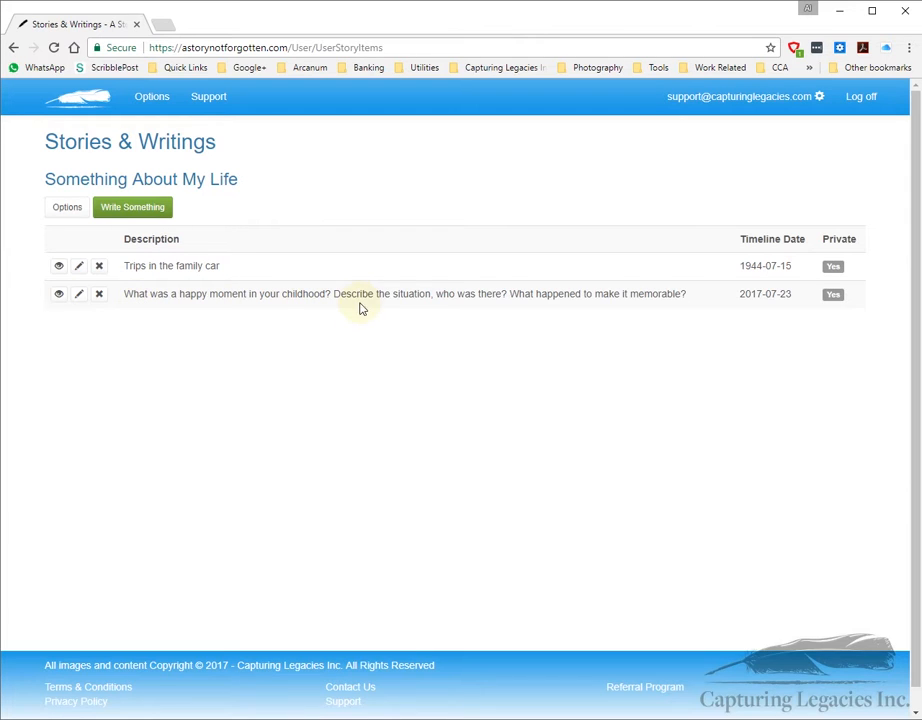
{"action": "left_click", "coordinate": [58, 294]}
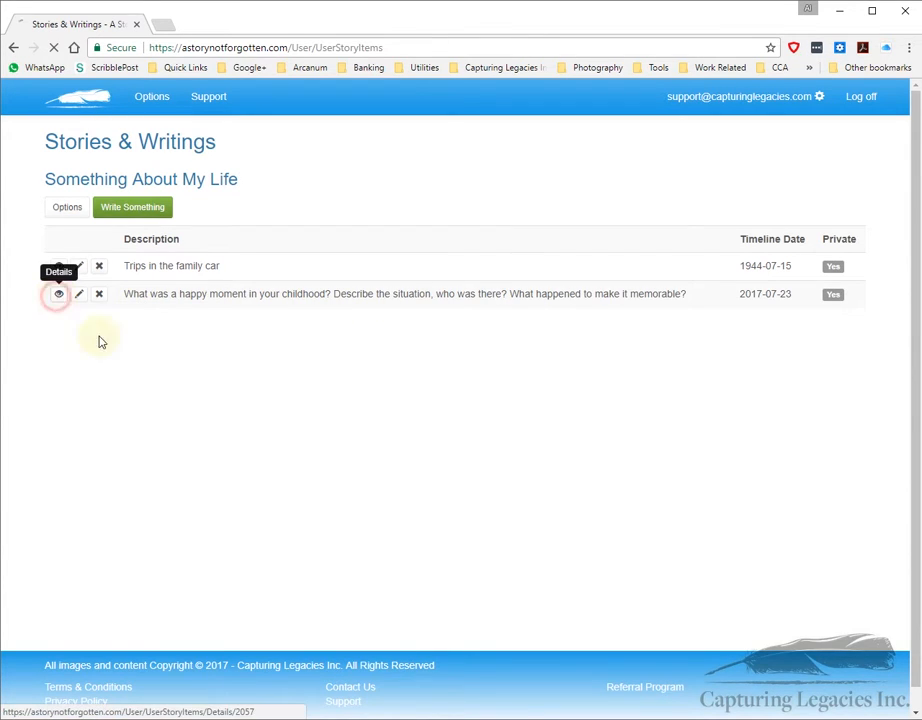
{"action": "scroll", "coordinate": [135, 289], "scroll_direction": "down", "scroll_amount": 3}
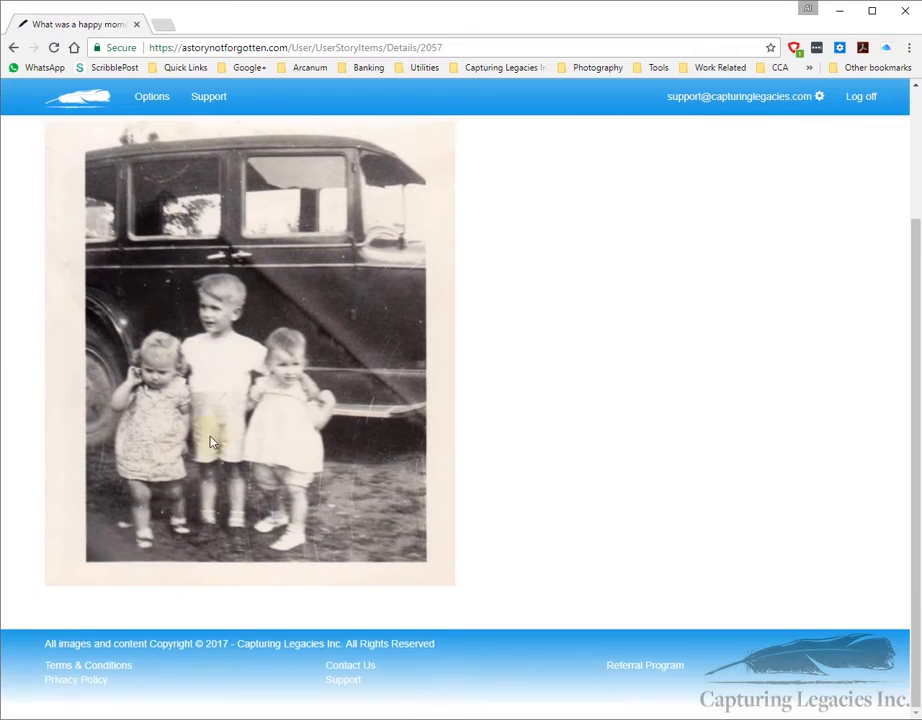
{"action": "scroll", "coordinate": [56, 321], "scroll_direction": "up", "scroll_amount": 3}
{"action": "left_click", "coordinate": [180, 230]}
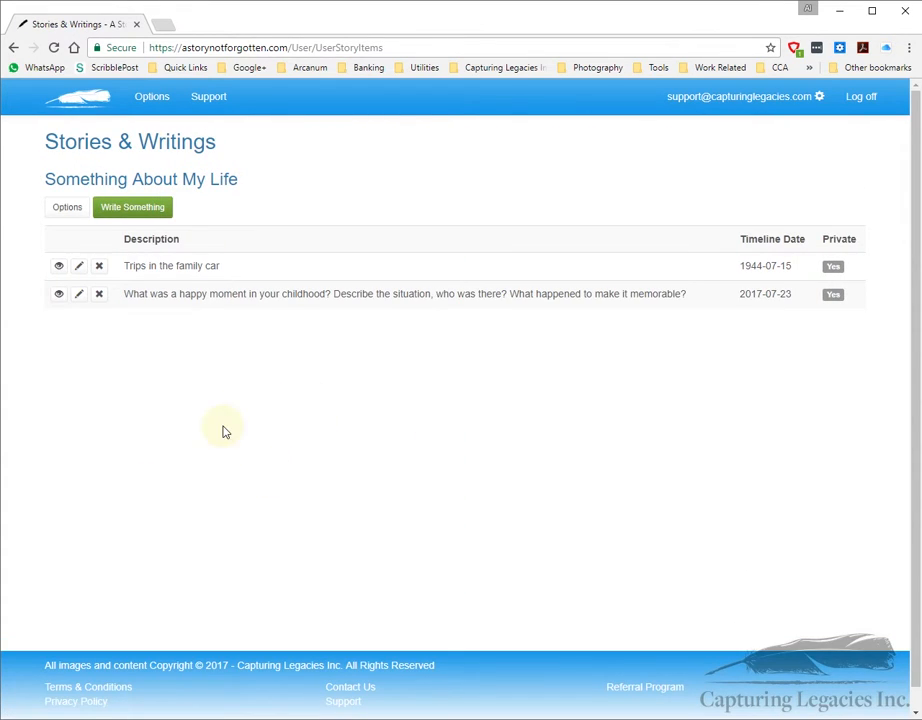
Step: From the Options page, open the public project 'The Ed Whalen Story'
{"action": "left_click", "coordinate": [151, 96]}
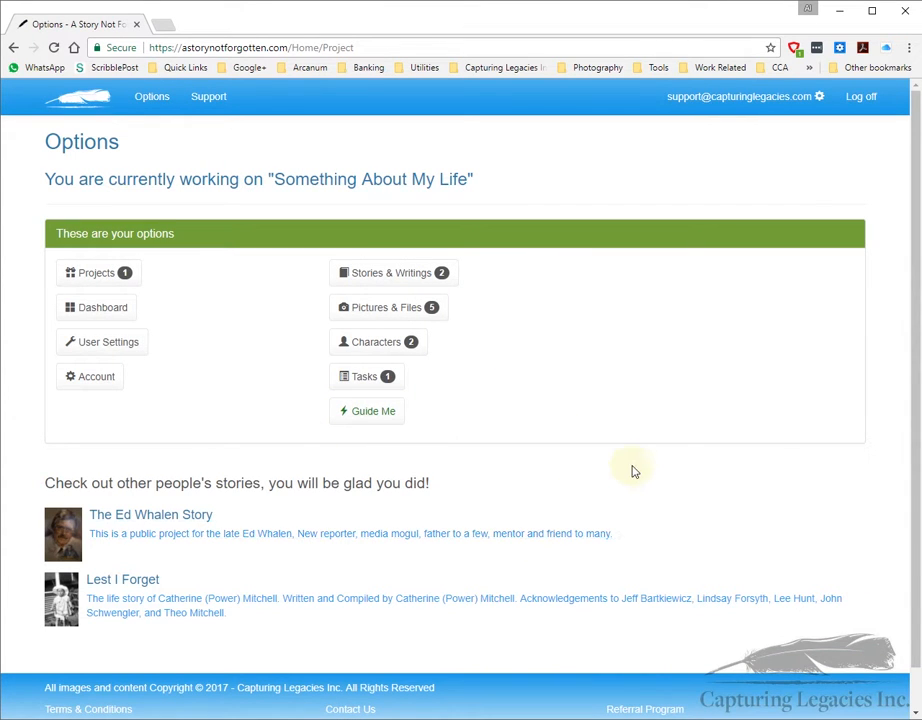
{"action": "scroll", "coordinate": [640, 377], "scroll_direction": "down", "scroll_amount": 1}
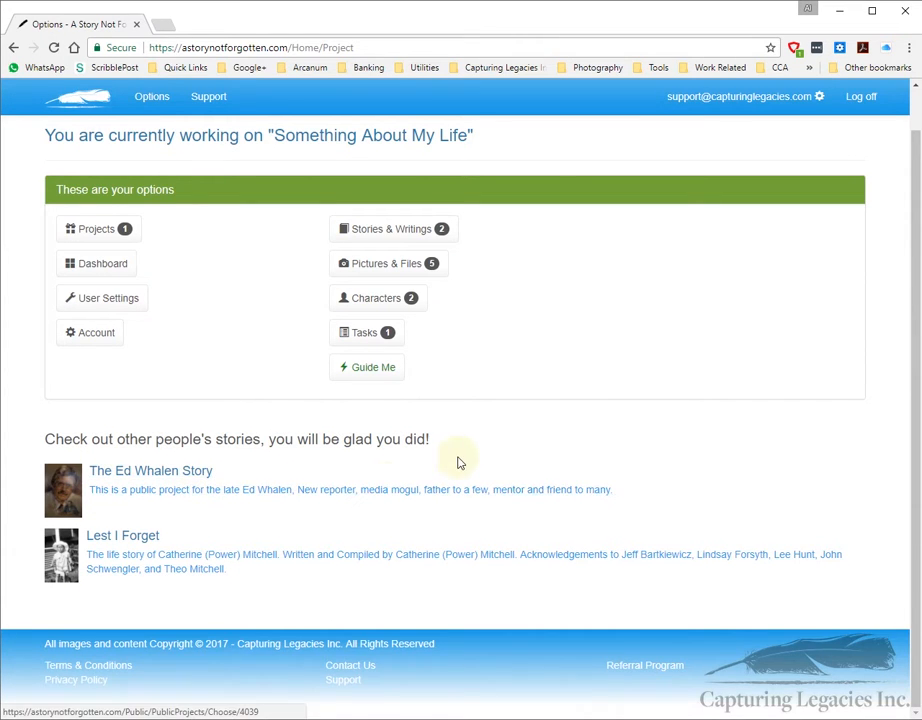
{"action": "scroll", "coordinate": [330, 500], "scroll_direction": "up", "scroll_amount": 1}
{"action": "left_click", "coordinate": [160, 514]}
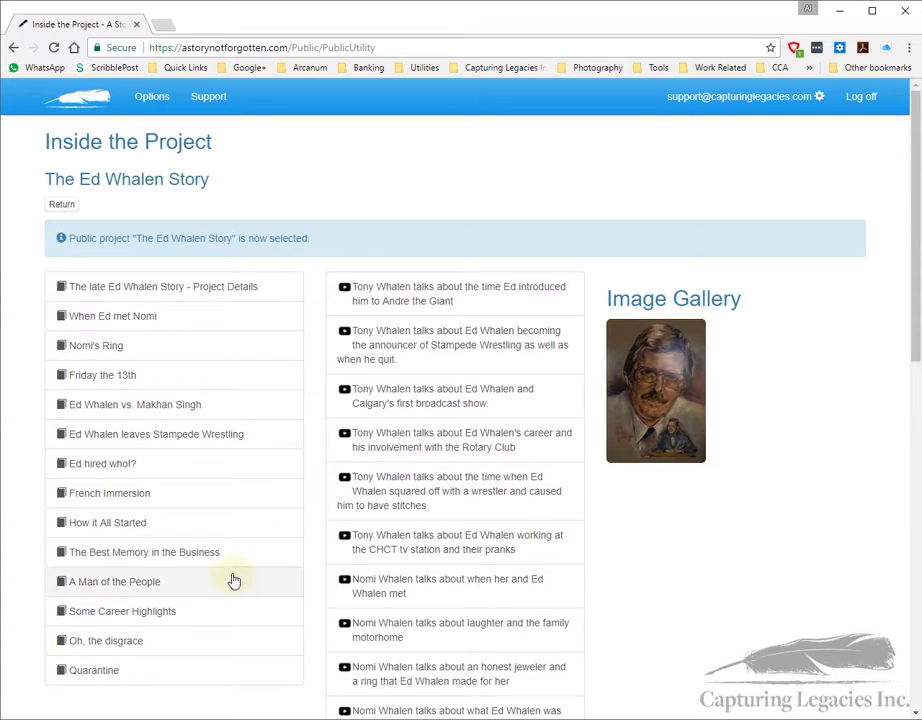
Step: Scroll through the Ed Whalen Story's stories and videos, then go back to Options
{"action": "scroll", "coordinate": [400, 410], "scroll_direction": "down", "scroll_amount": 2}
{"action": "scroll", "coordinate": [107, 318], "scroll_direction": "up", "scroll_amount": 2}
{"action": "scroll", "coordinate": [85, 400], "scroll_direction": "down", "scroll_amount": 3}
{"action": "scroll", "coordinate": [200, 400], "scroll_direction": "up", "scroll_amount": 1}
{"action": "scroll", "coordinate": [380, 300], "scroll_direction": "up", "scroll_amount": 2}
{"action": "scroll", "coordinate": [370, 300], "scroll_direction": "down", "scroll_amount": 6}
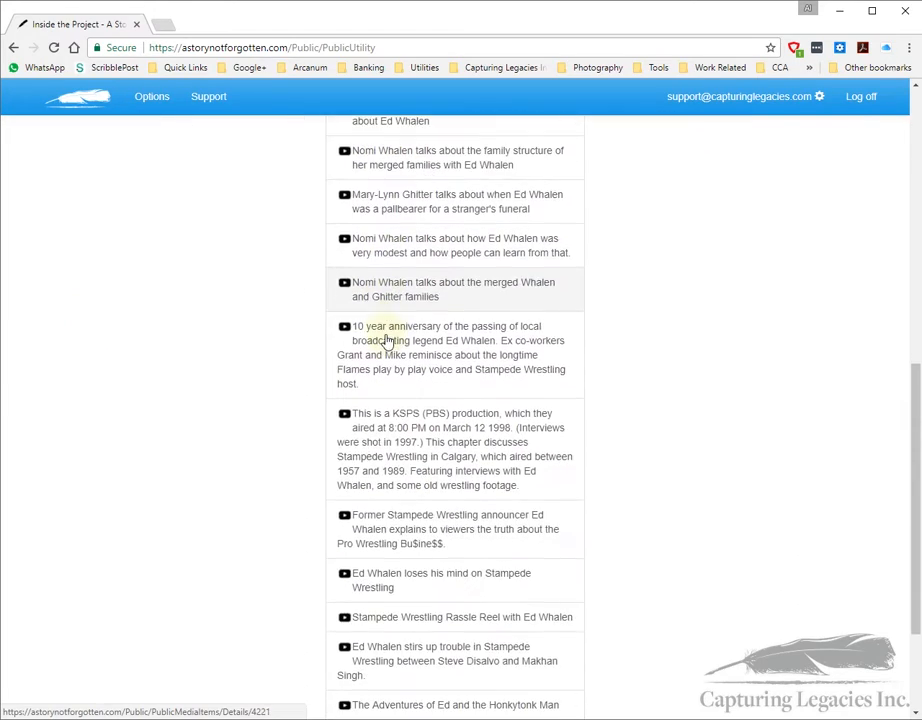
{"action": "scroll", "coordinate": [387, 346], "scroll_direction": "down", "scroll_amount": 2}
{"action": "scroll", "coordinate": [400, 360], "scroll_direction": "up", "scroll_amount": 8}
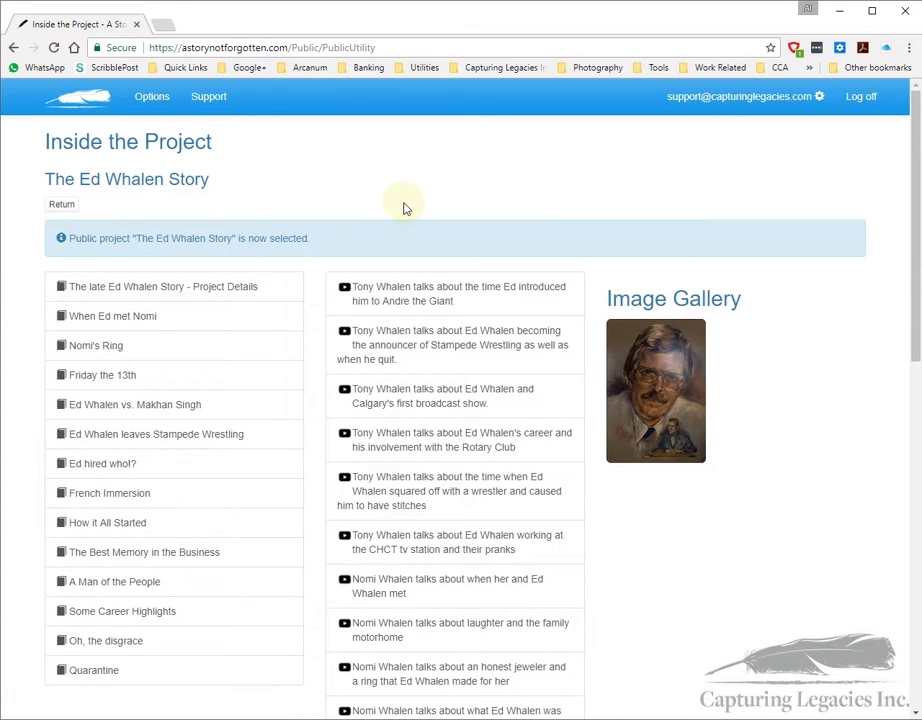
{"action": "left_click", "coordinate": [152, 96]}
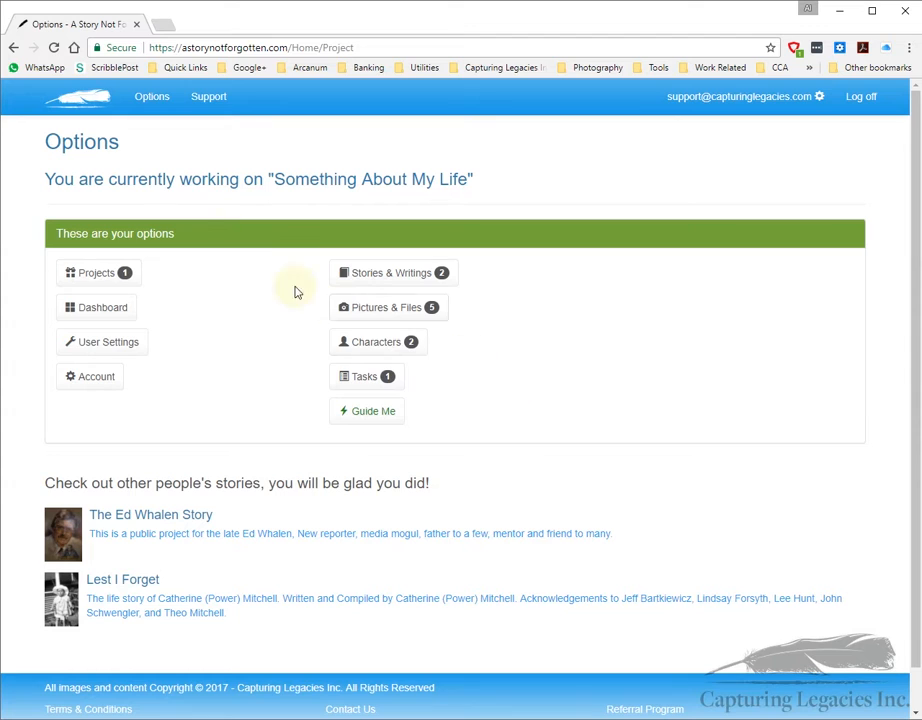
Step: Go to the Support page and place the cursor in the empty Feedback editor
{"action": "left_click", "coordinate": [209, 100]}
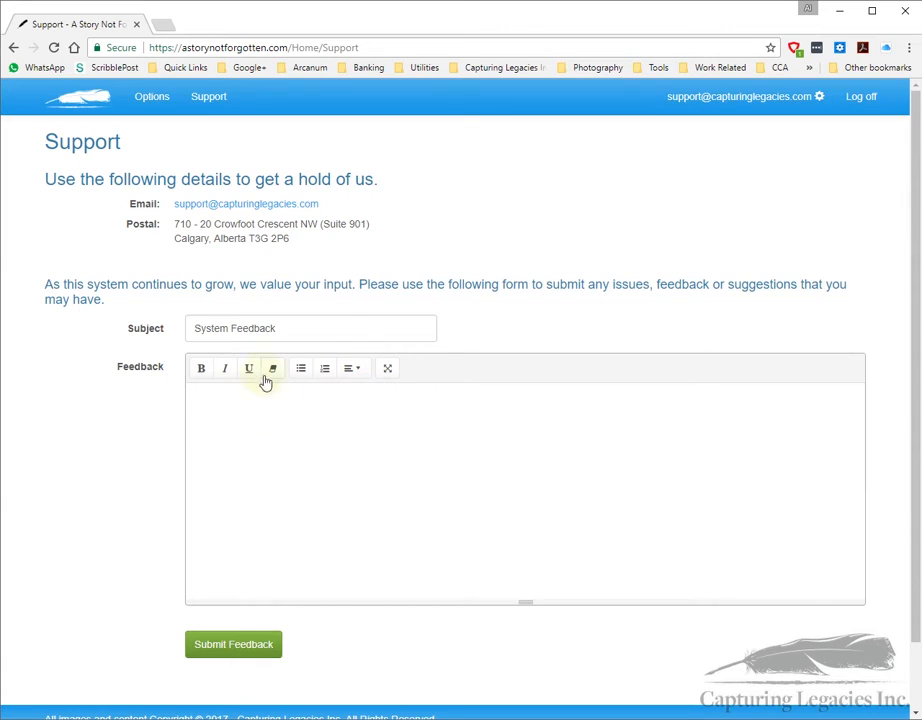
{"action": "left_click", "coordinate": [234, 426]}
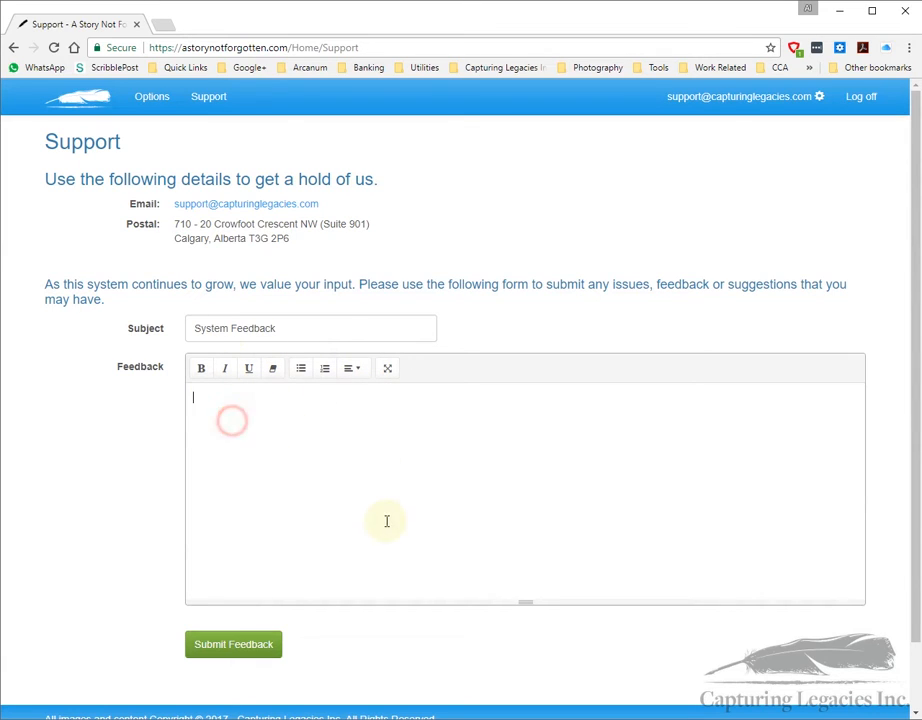